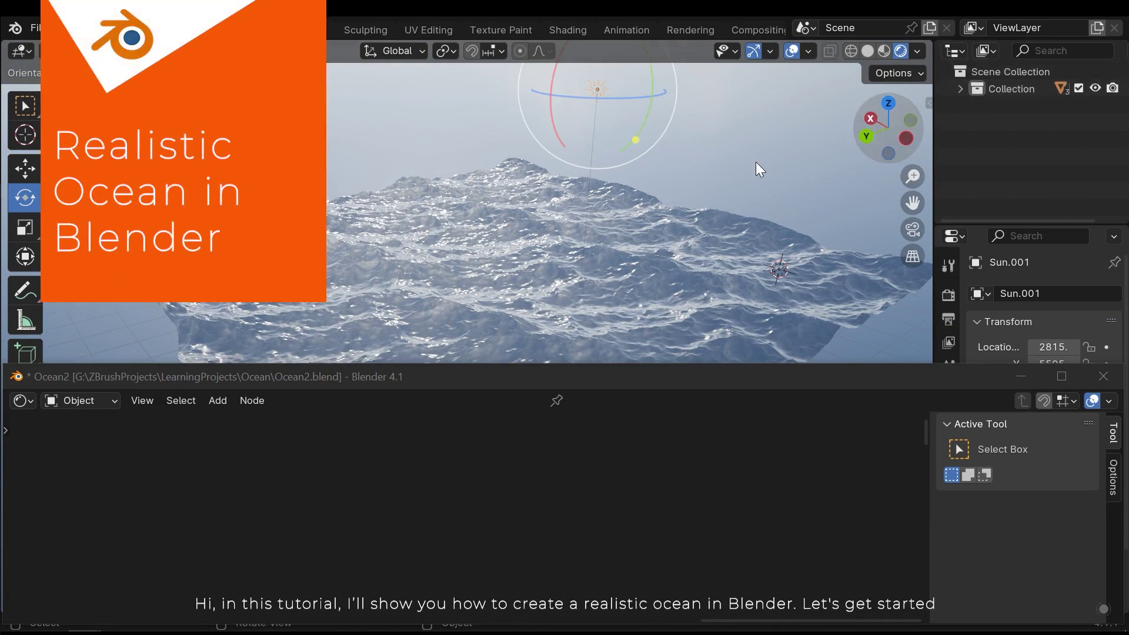
- Clear the existing ocean and sun from the viewport and add a mesh plane at the world origin
middle_drag(682, 179, 734, 233)
key(Delete)
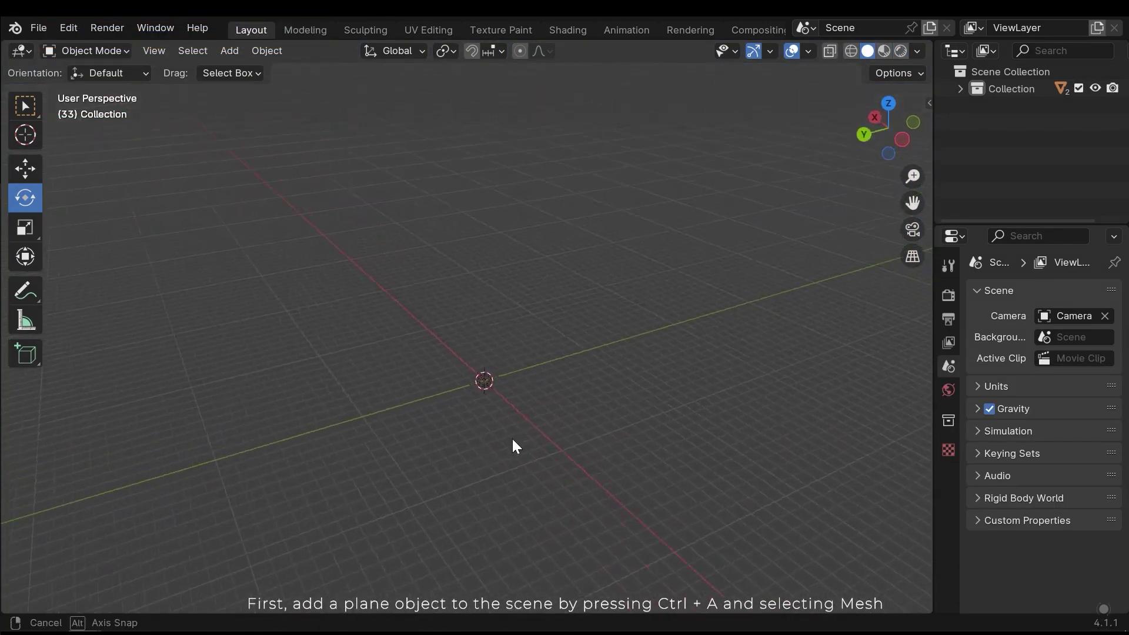
key(shift+a)
mouse_move(421, 302)
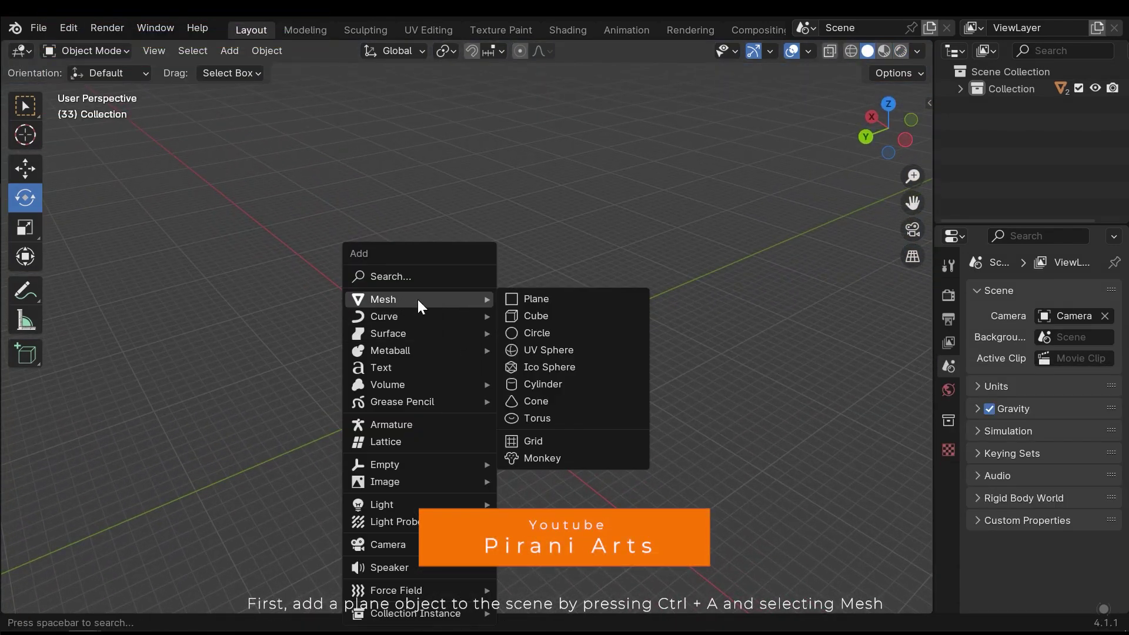
click(535, 306)
- Scale the new plane up in several passes until it forms a very large square surface
middle_drag(532, 410, 509, 379)
key(s)
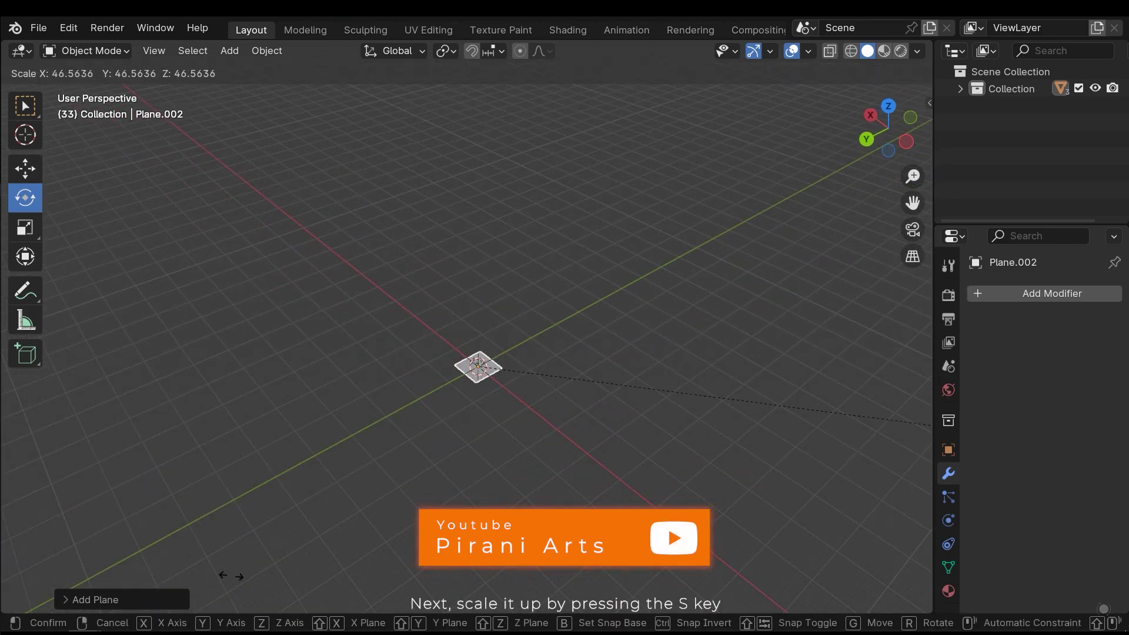
click(232, 576)
key(s)
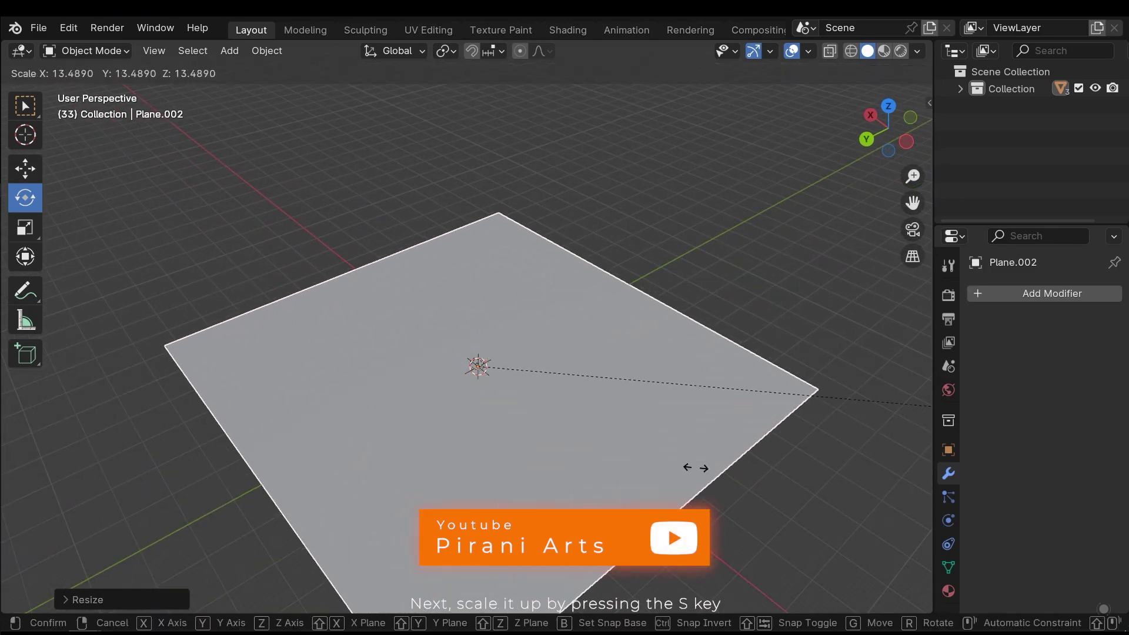
click(696, 468)
scroll(671, 441, down, 3)
middle_drag(660, 429, 637, 415)
key(s)
click(675, 412)
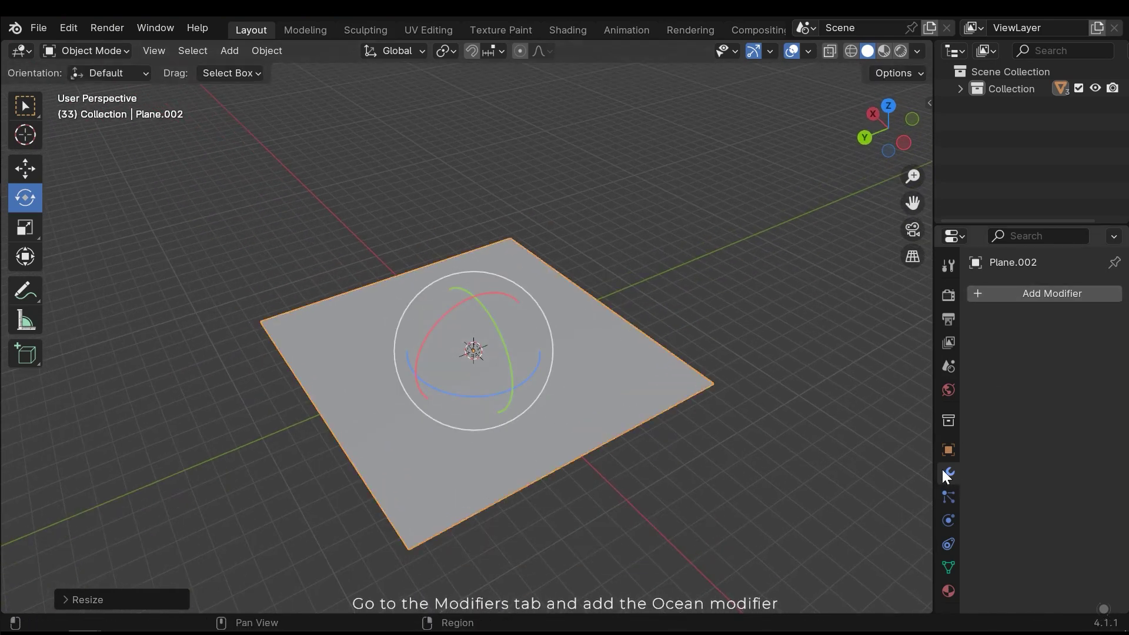
- Add an Ocean modifier to the large plane
click(1000, 293)
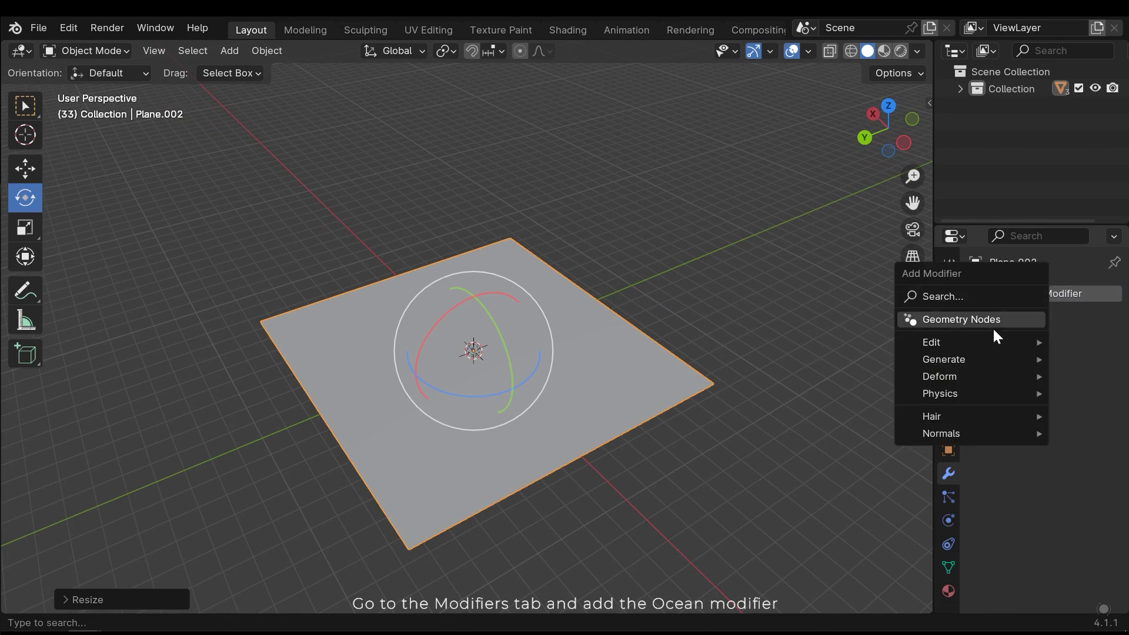
click(958, 297)
text(oce)
key(Return)
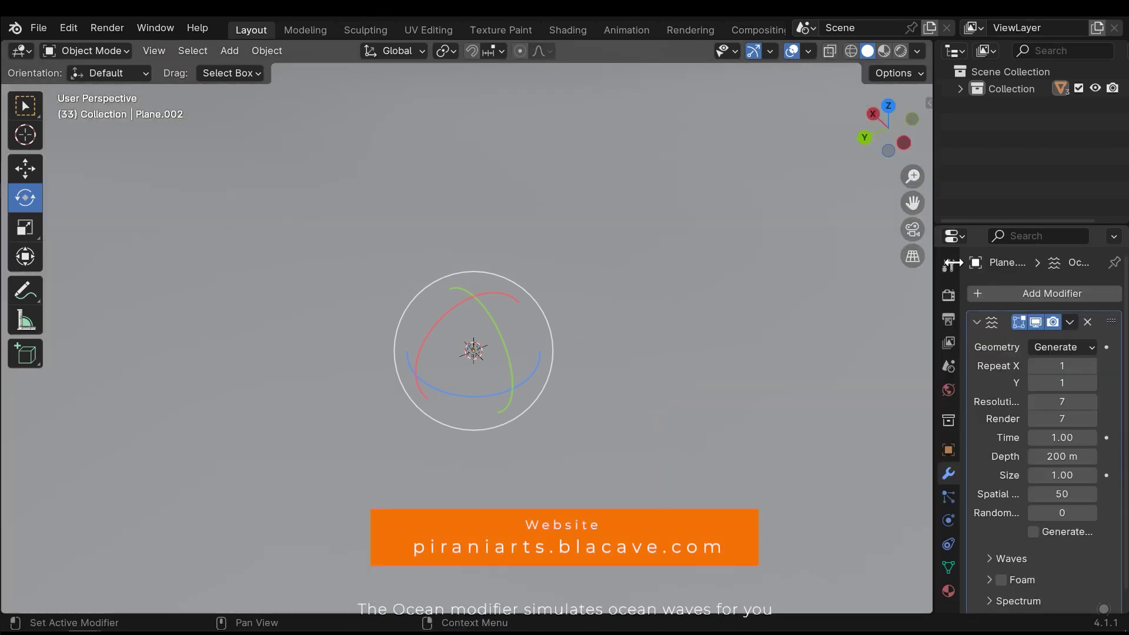
- Scale the ocean surface down uniformly to about 0.15 of its size
key(s)
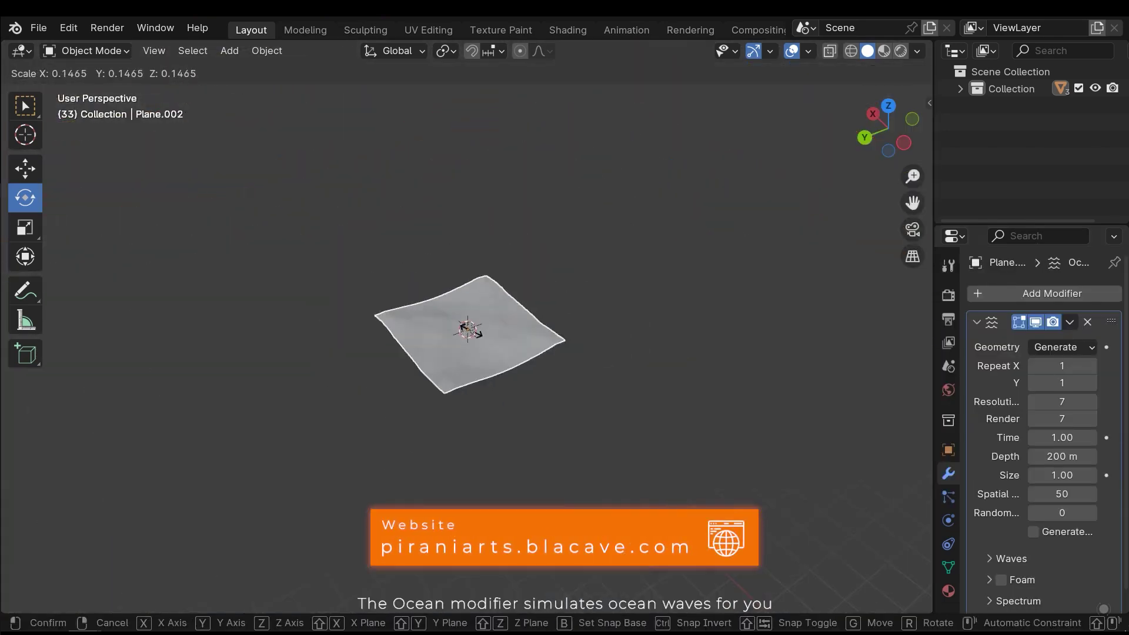
click(479, 331)
middle_drag(479, 331, 502, 371)
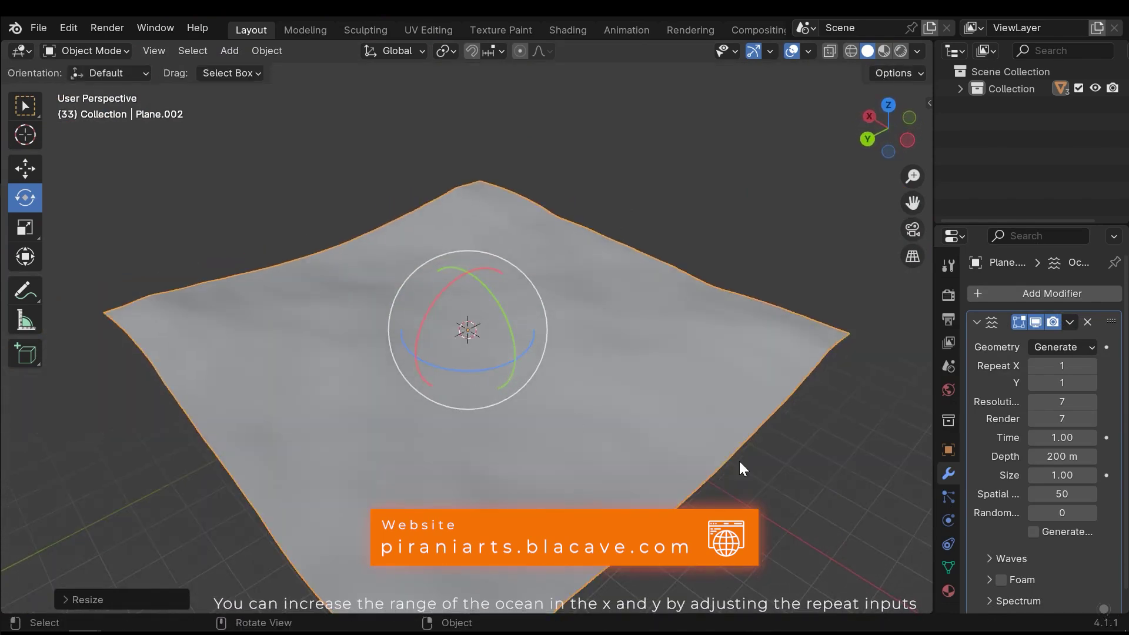
- Set the Ocean modifier's Repeat X and Repeat Y to 3 to extend the water surface
click(1065, 366)
text(3)
key(Return)
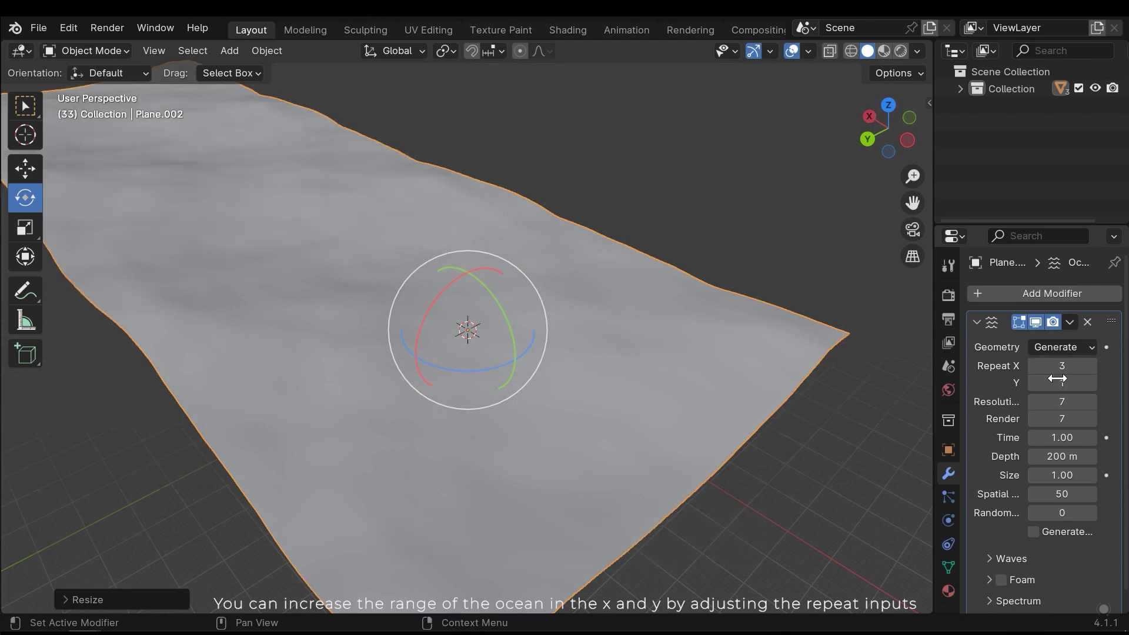
key(Return)
middle_drag(446, 255, 826, 389)
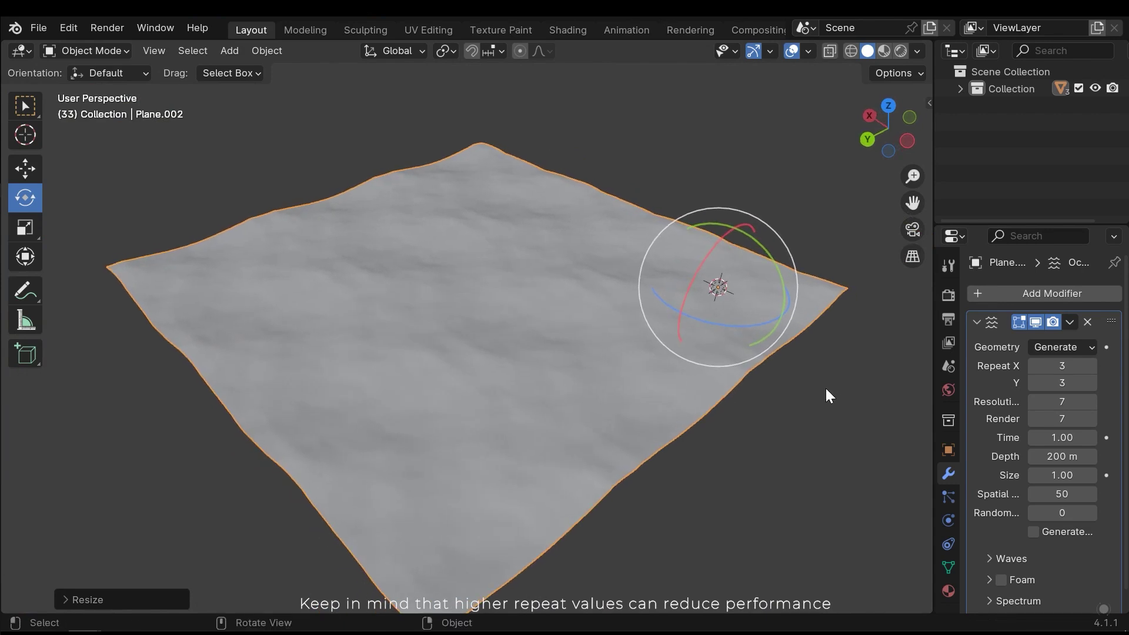
- Try viewport resolutions of 15 and 25 in the Ocean modifier and inspect the wave detail up close
click(1075, 401)
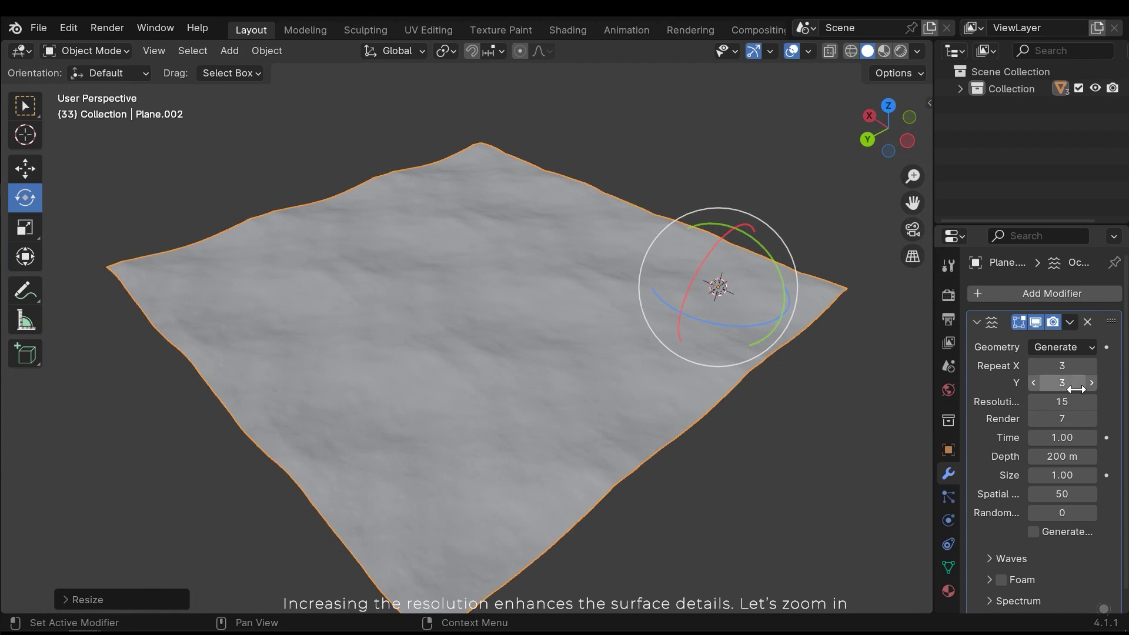
scroll(491, 294, up, 8)
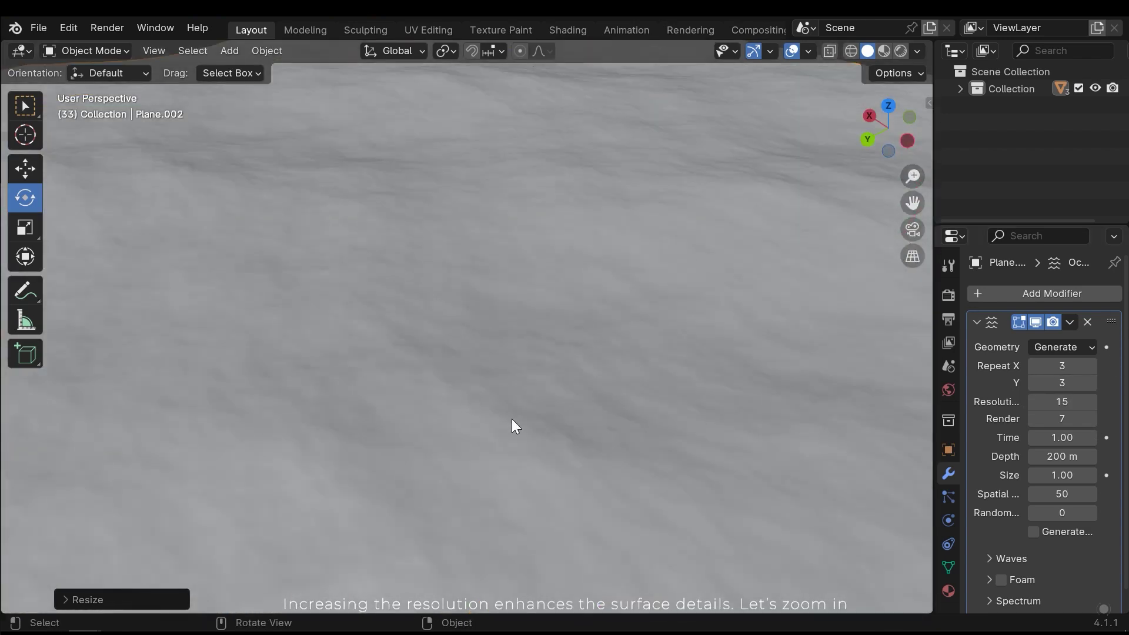
click(1057, 401)
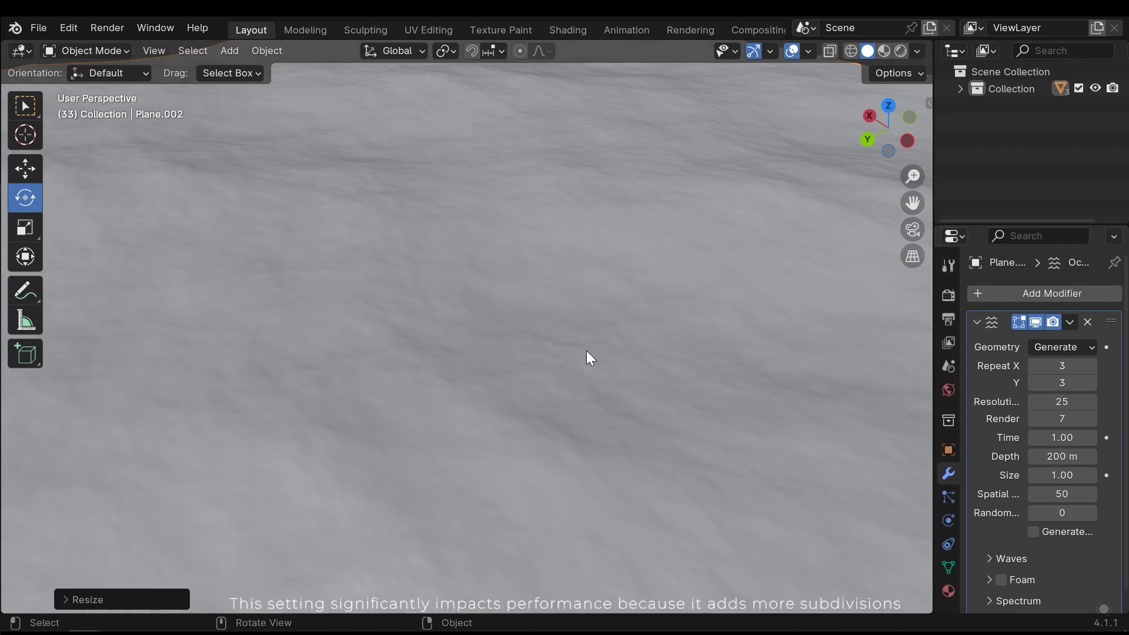
middle_drag(522, 406, 605, 441)
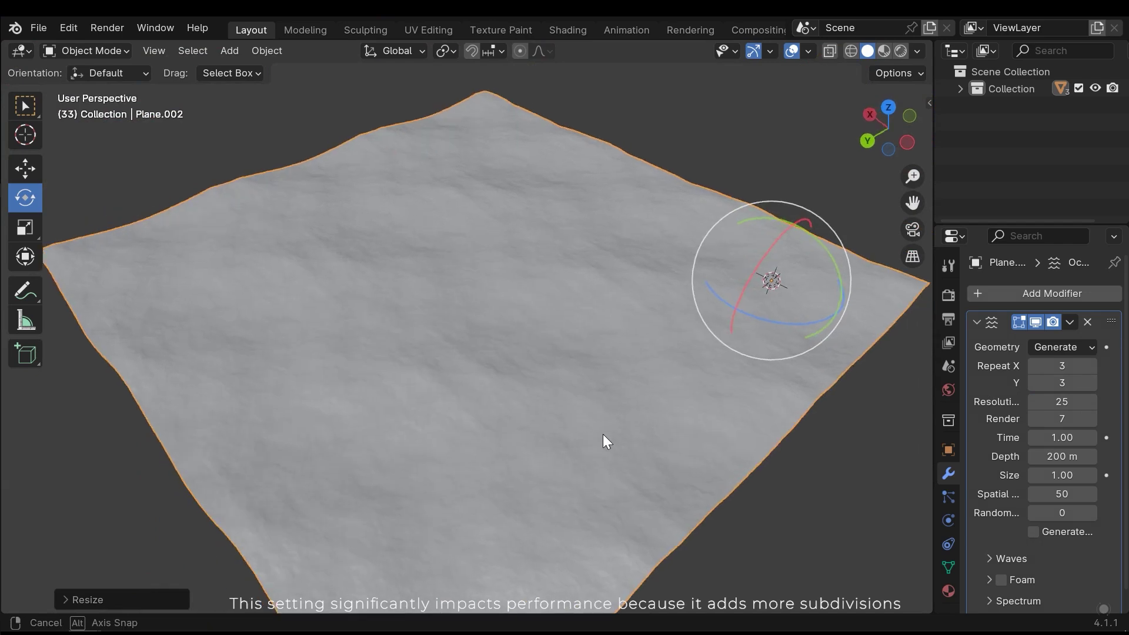
- Set both the viewport and render resolution of the Ocean modifier to 15
click(1081, 401)
text(14)
key(Tab)
text(1)
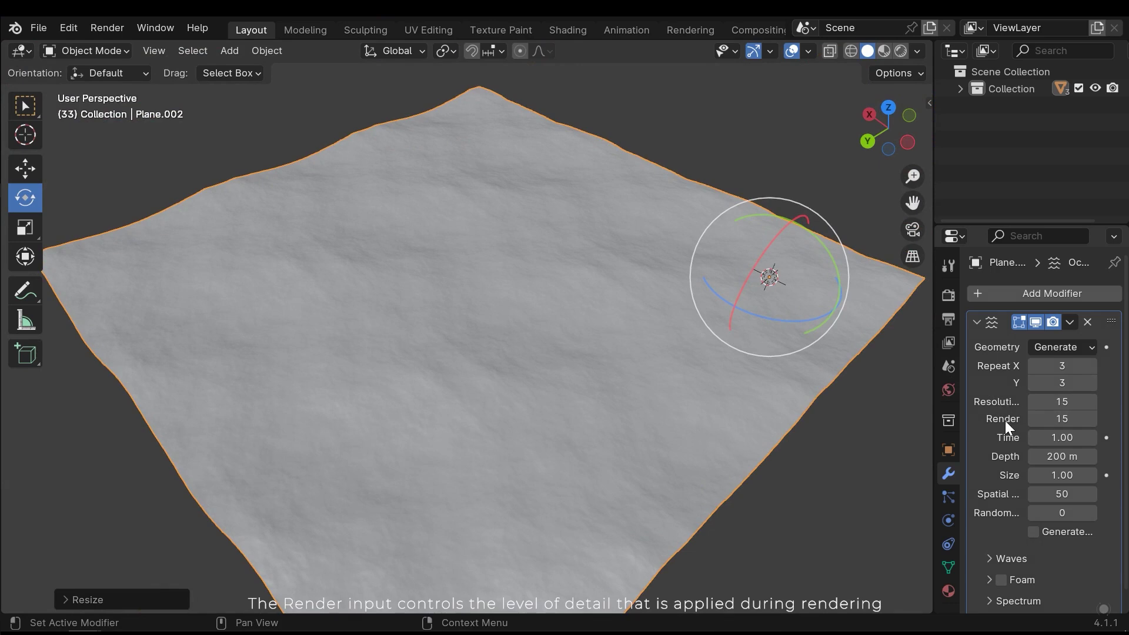
- Play the animation briefly to check the ocean surface for wave motion
middle_drag(616, 343, 553, 402)
scroll(532, 402, up, 1)
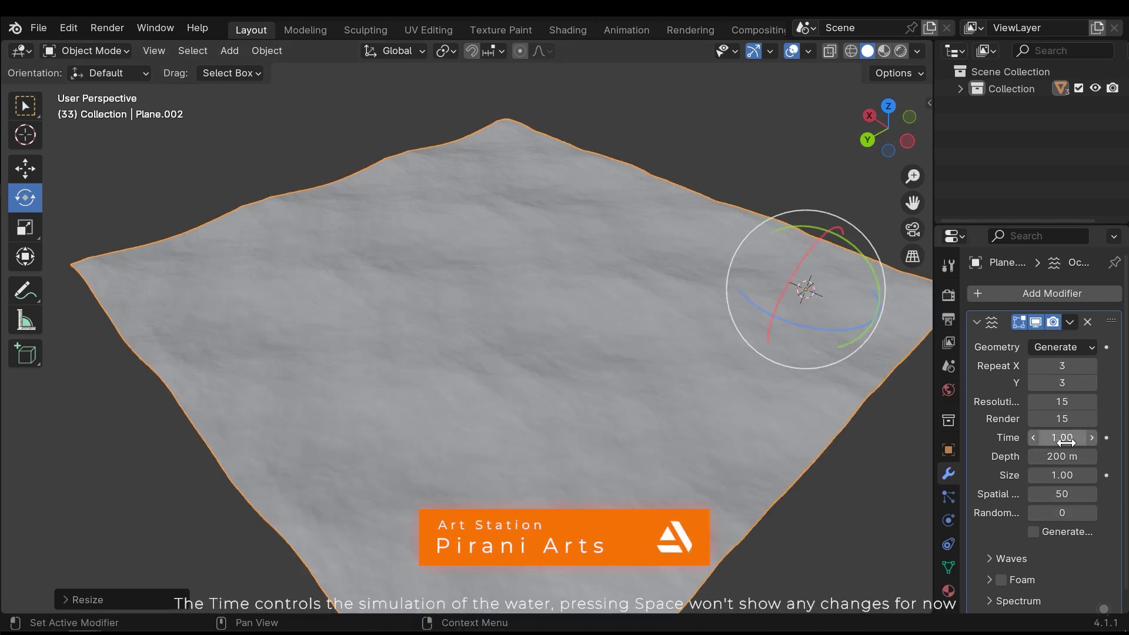
key(space)
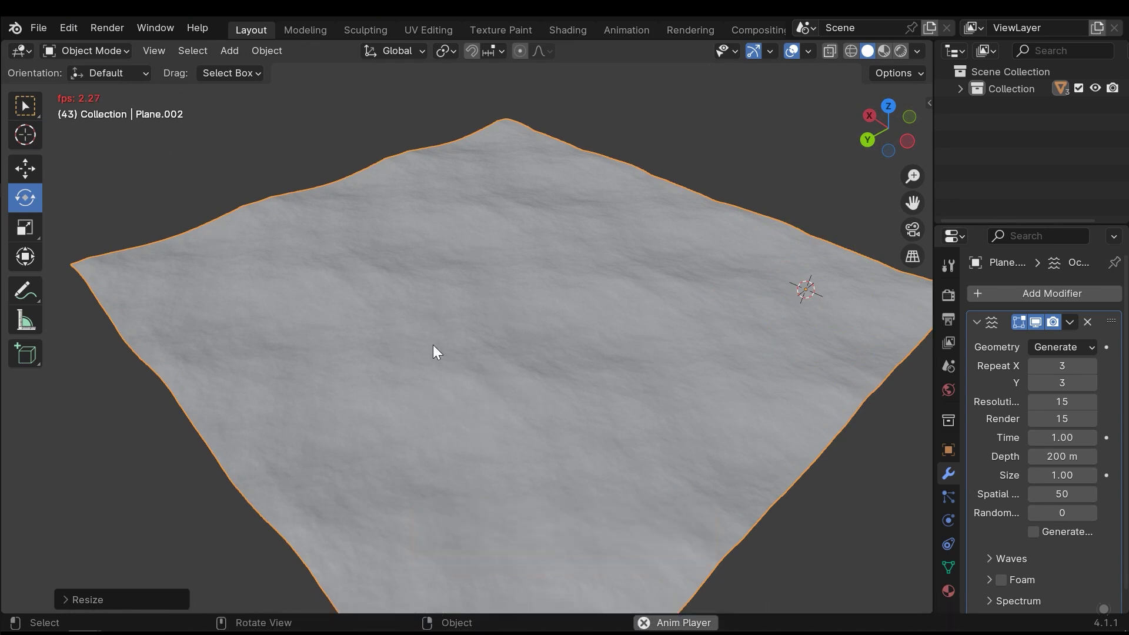
key(space)
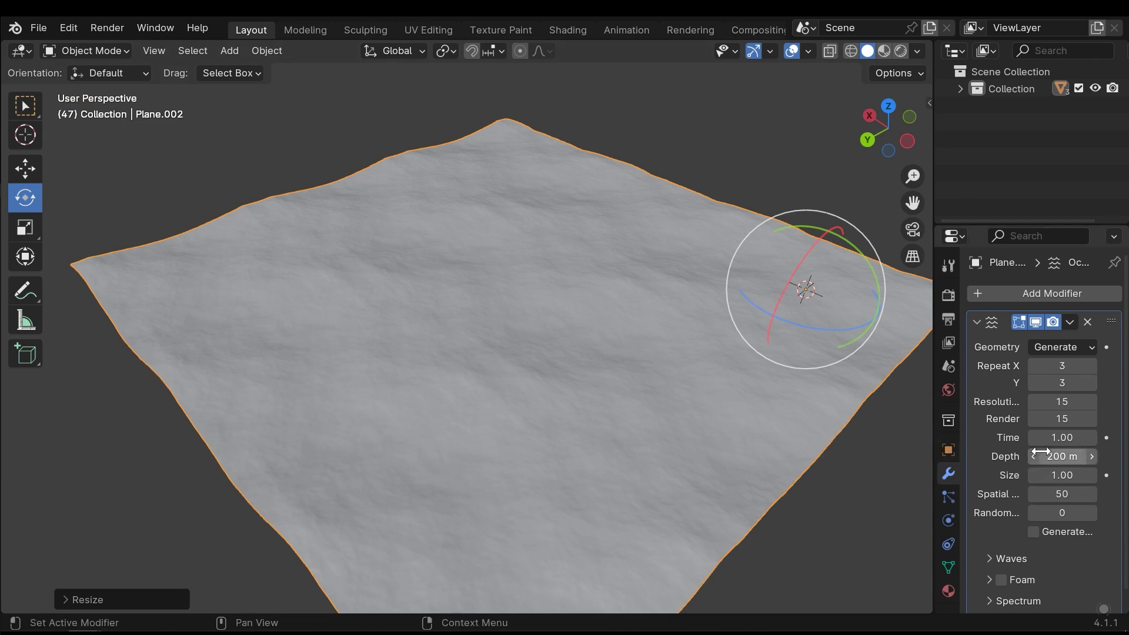
- Drive the Ocean modifier's Time with the expression #frame/10 and play the animation to preview the waves
click(1062, 438)
text(#fram)
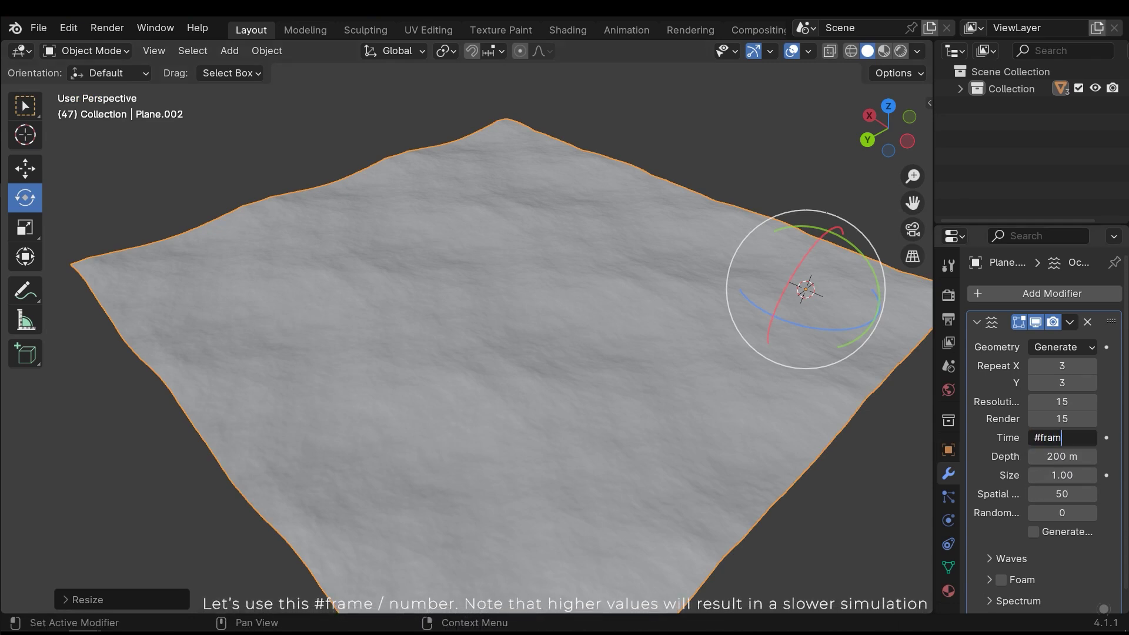
text(e/)
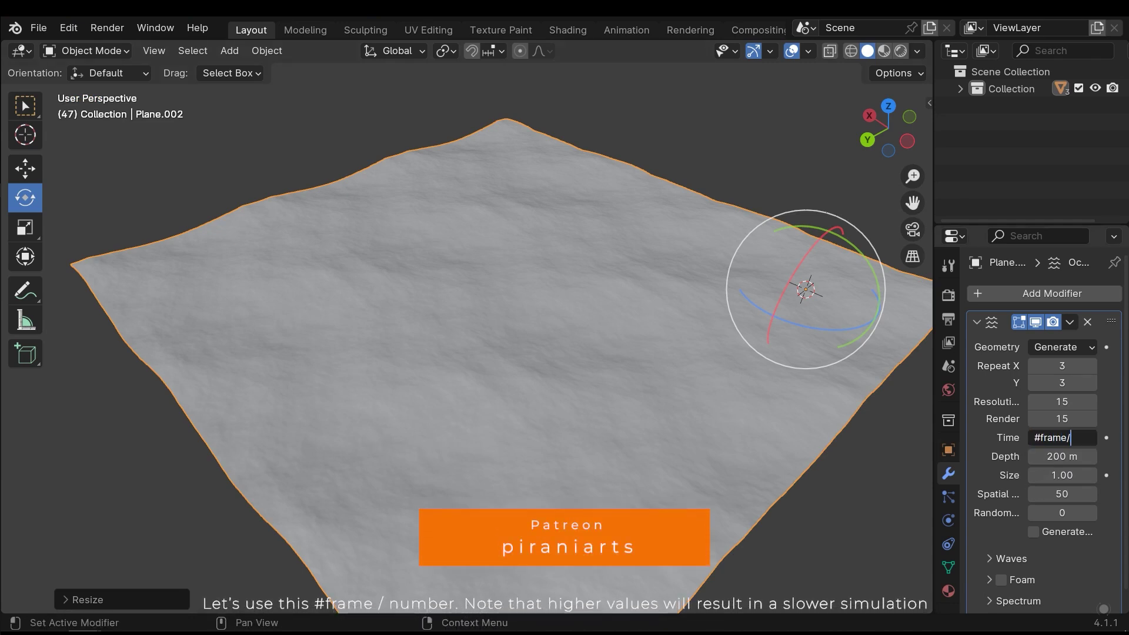
text(1)
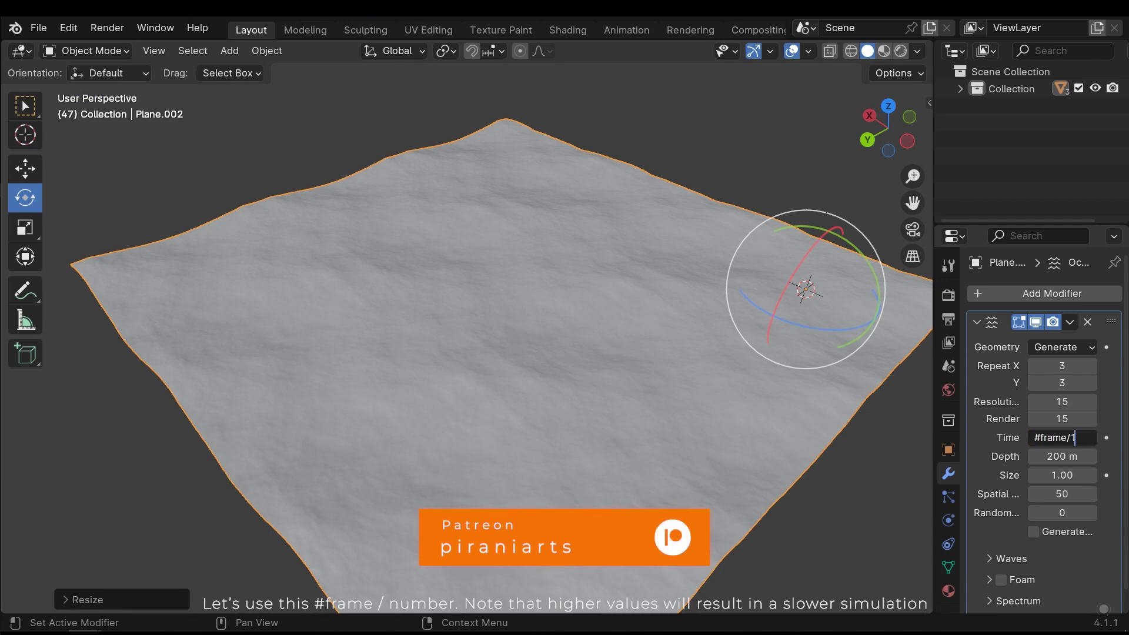
text(0)
key(Return)
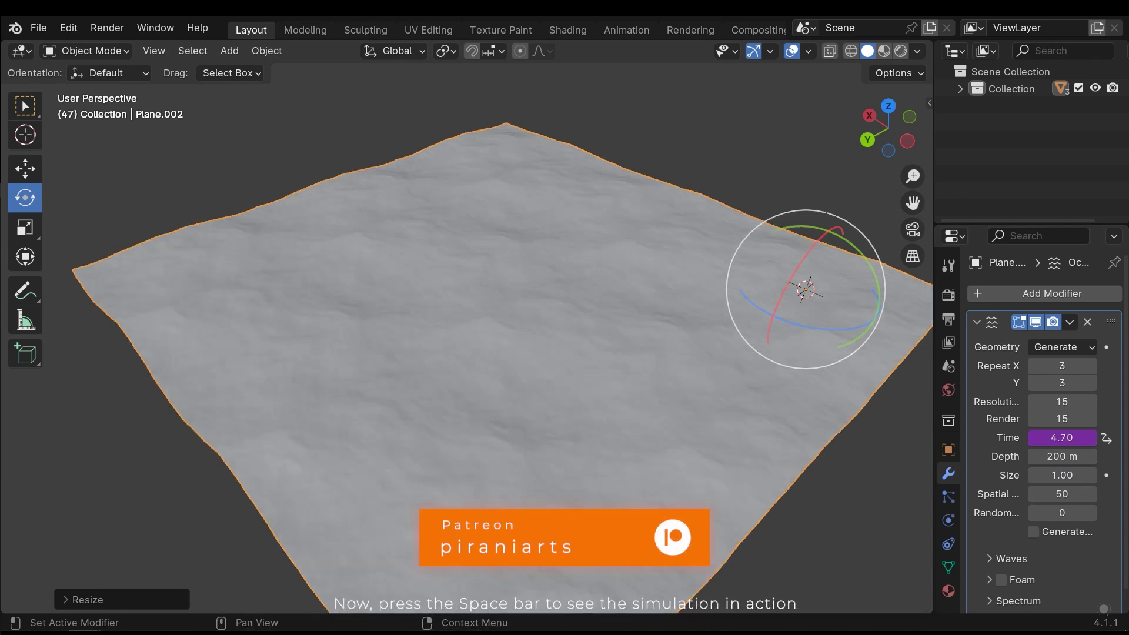
key(space)
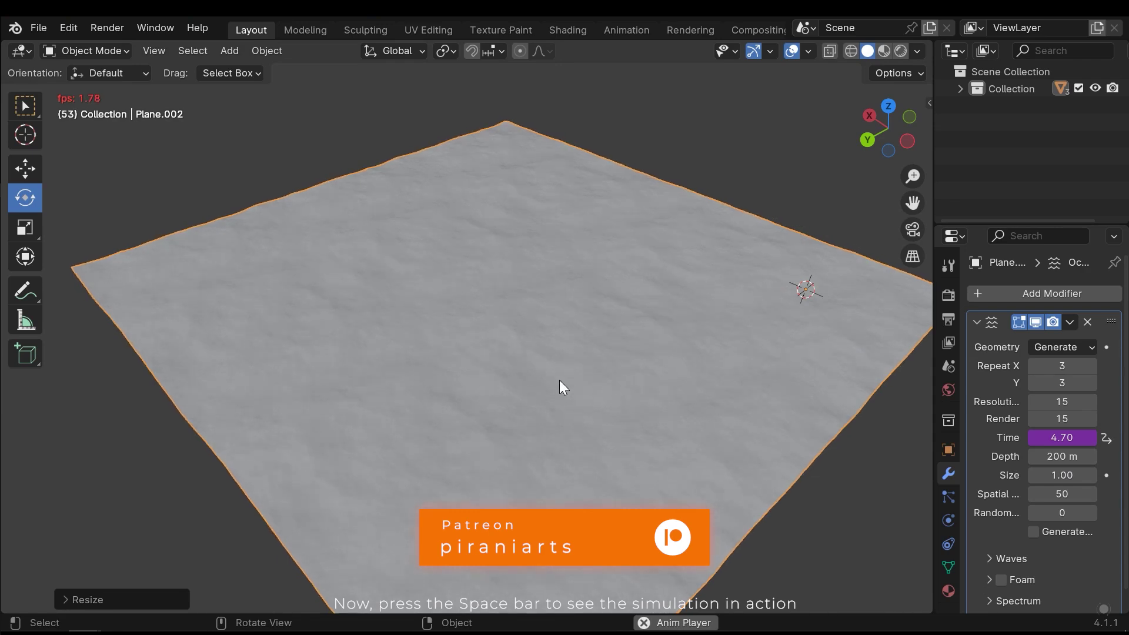
key(space)
- Reduce the Ocean modifier's Size, trying 0.26 before settling on 0.35, to intensify the waves
scroll(1066, 451, down, 1)
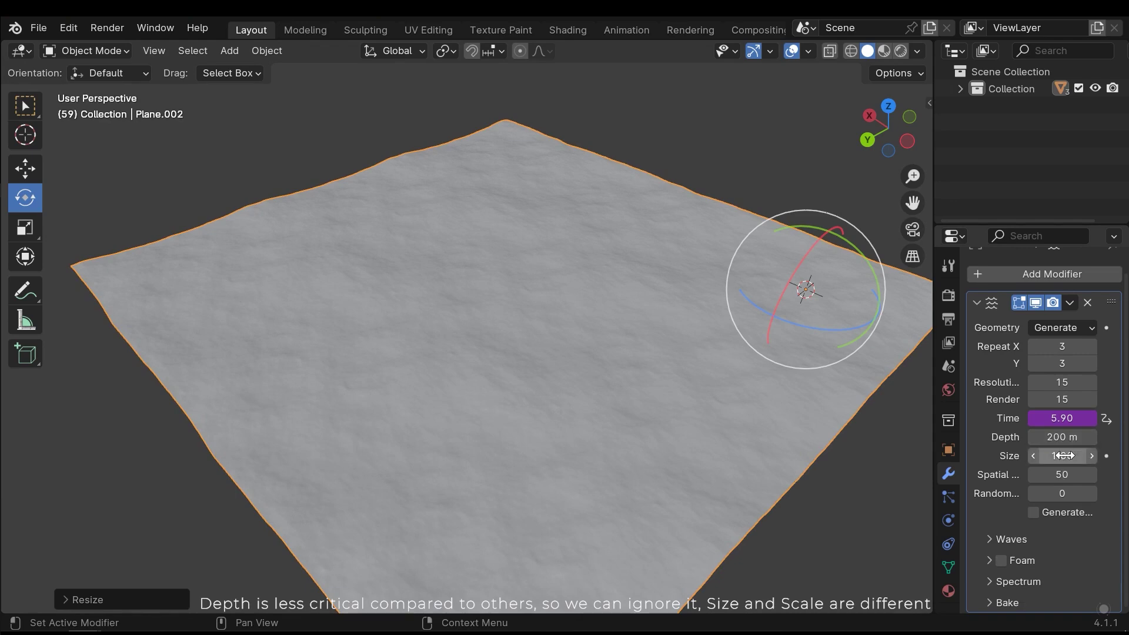
drag(1062, 456, 1019, 456)
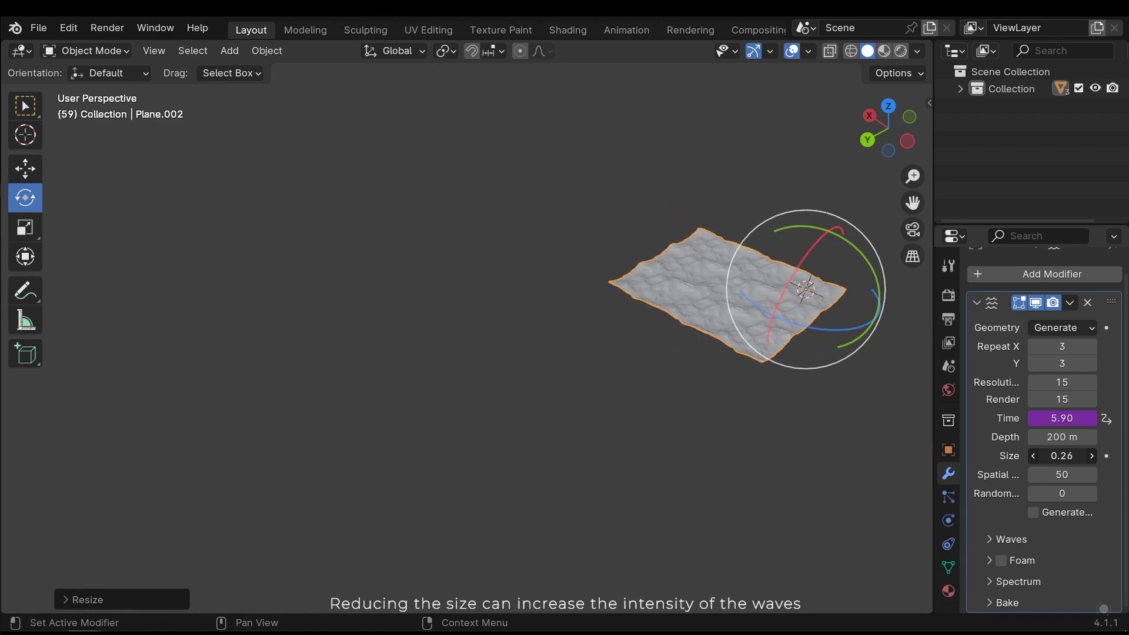
shift+middle_drag(695, 396, 495, 407)
scroll(500, 394, up, 7)
shift+middle_drag(605, 383, 424, 370)
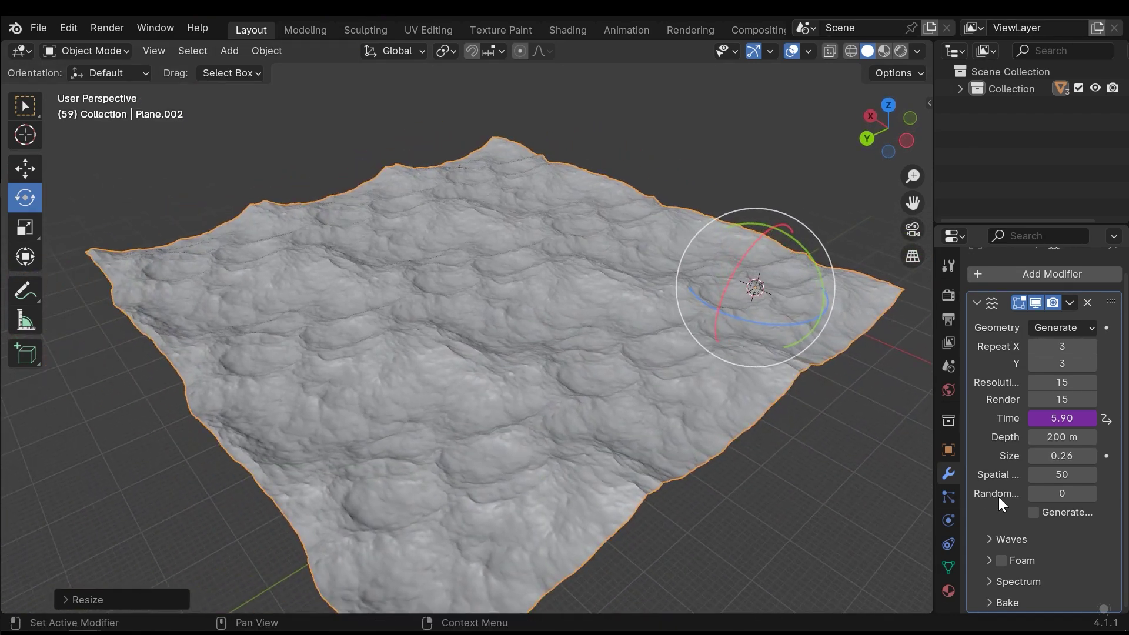
mouse_move(1063, 456)
mouse_down()
mouse_move(1077, 456)
mouse_move(1065, 455)
mouse_up()
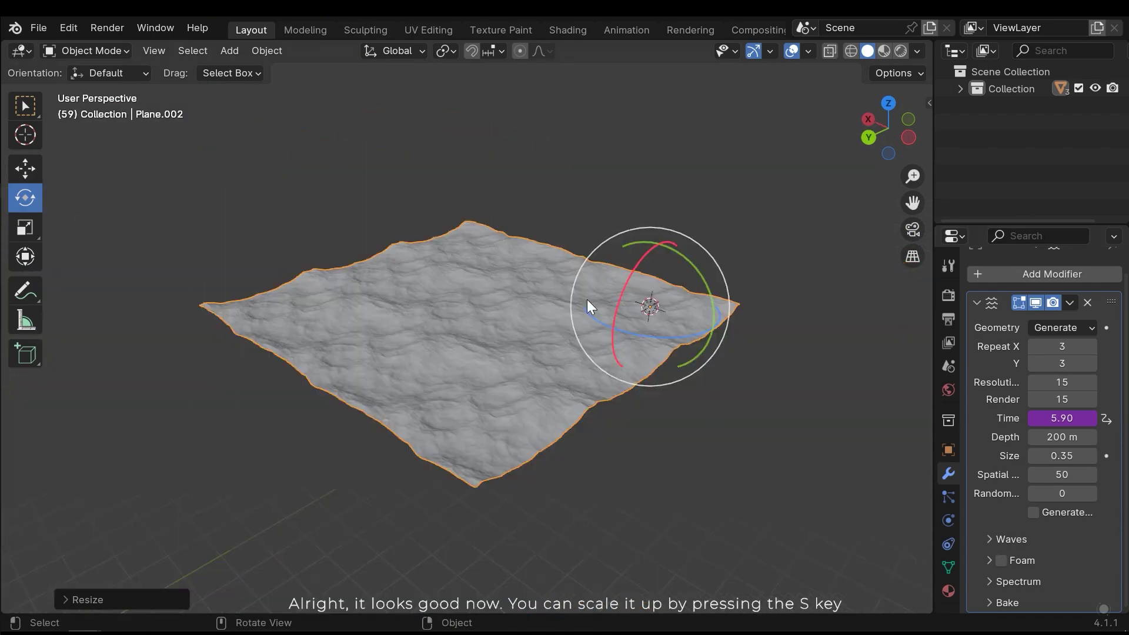
- Try a different Spatial Size in the Ocean modifier to compare the scale and shape of the waves
scroll(587, 298, up, 3)
middle_drag(503, 337, 542, 337)
scroll(459, 369, down, 2)
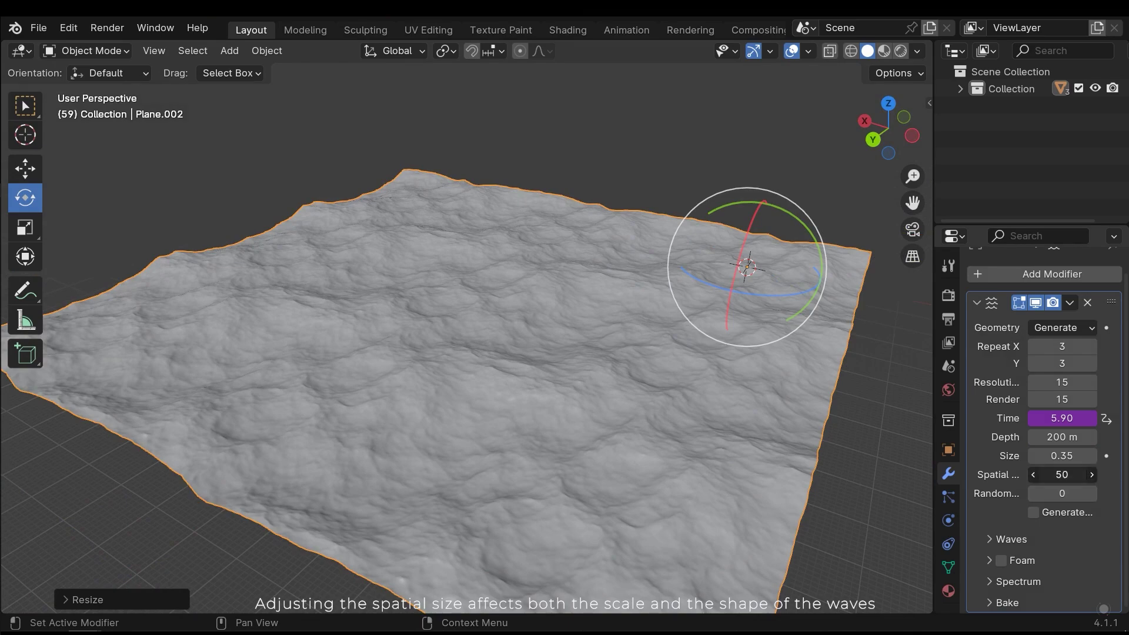
mouse_move(1063, 475)
mouse_down()
mouse_move(1086, 475)
mouse_move(1053, 475)
mouse_up()
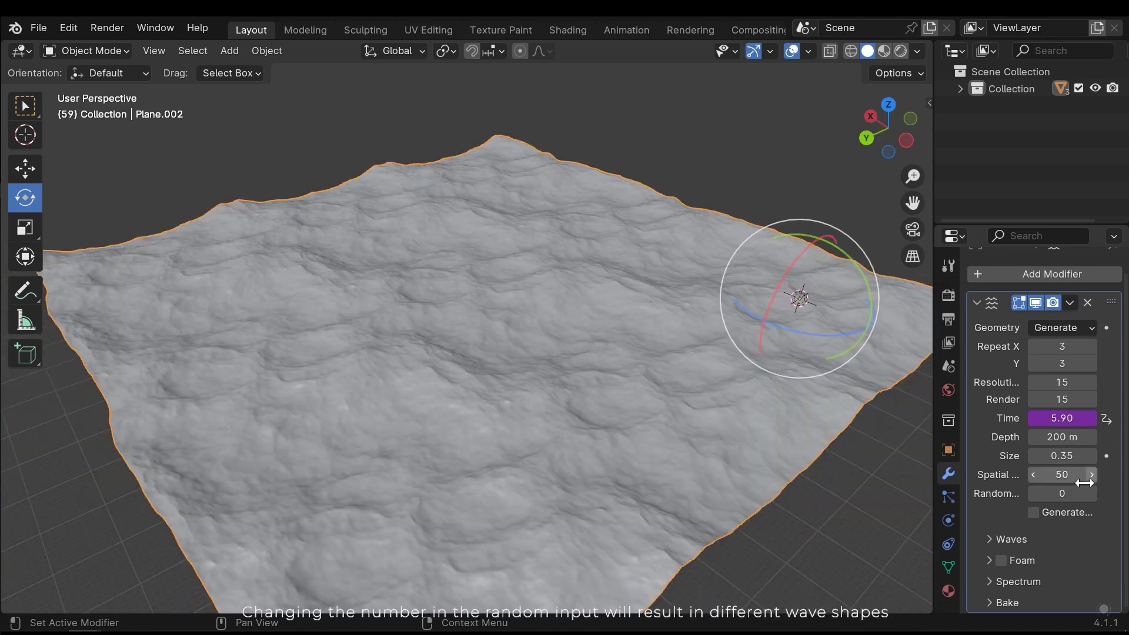
- Try random seed values 1, 2 and 3 in the Ocean modifier and settle on 1
click(1061, 494)
text(1)
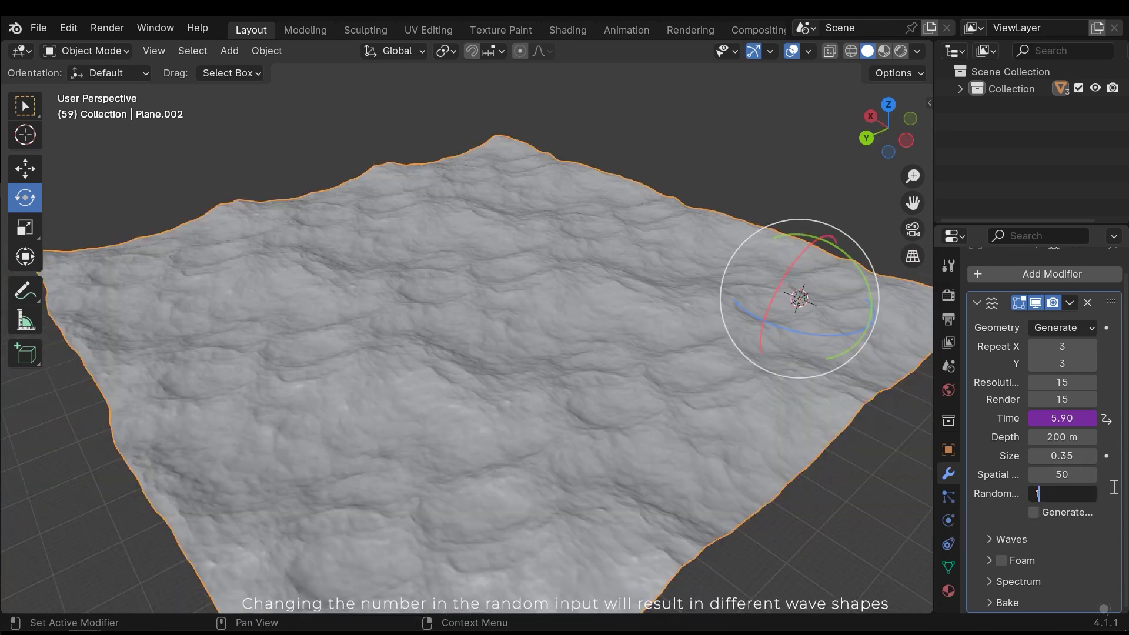
key(Return)
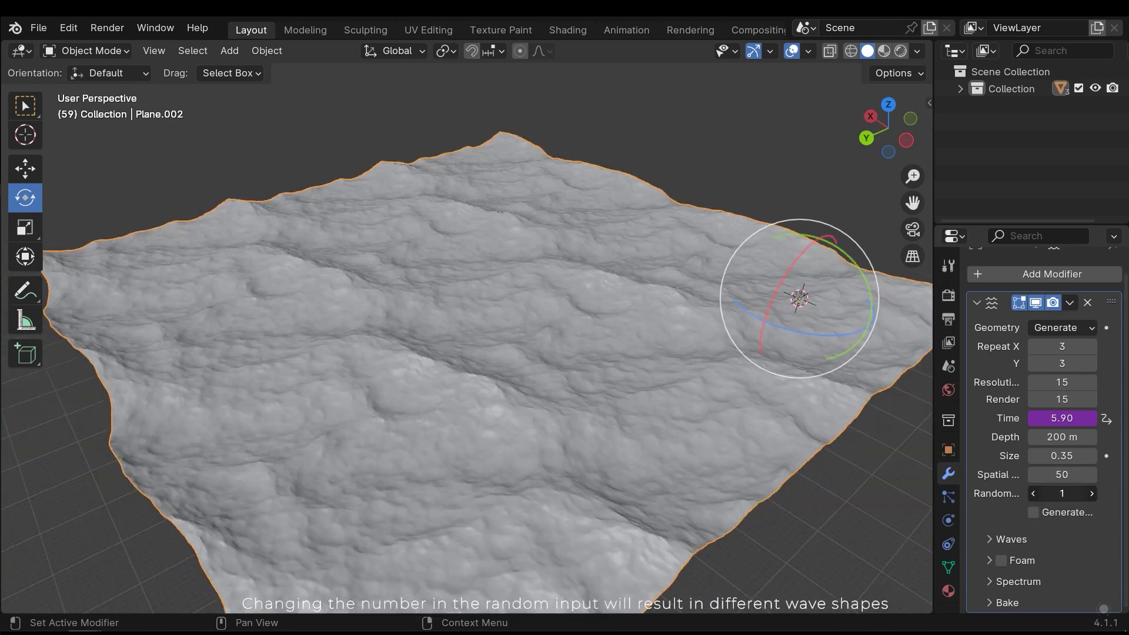
key(BackSpace)
text(3)
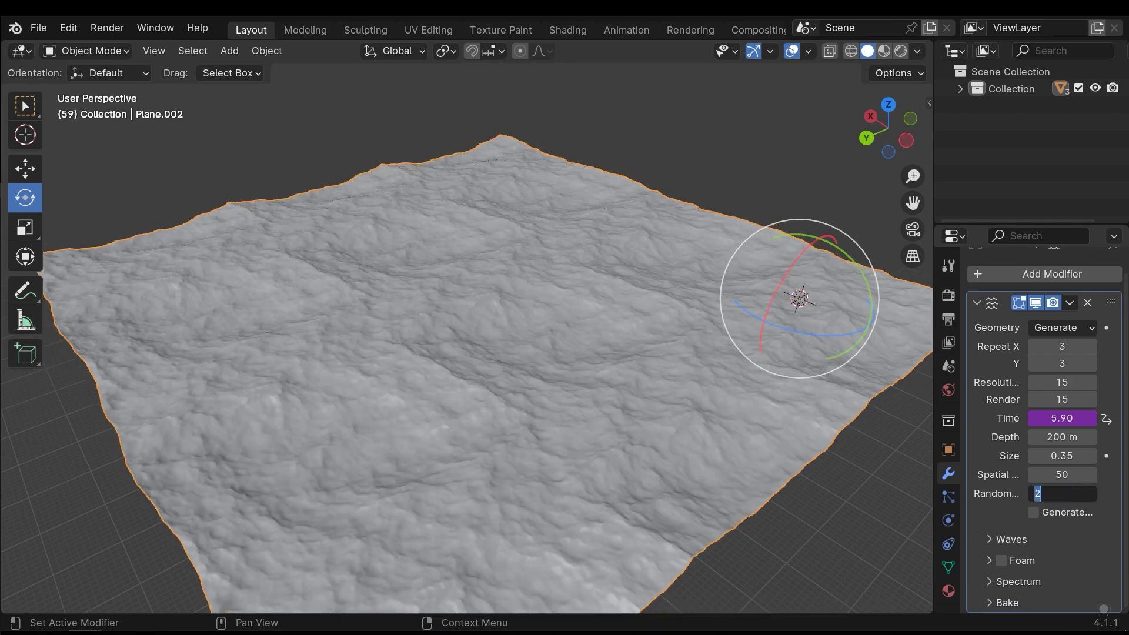
key(Return)
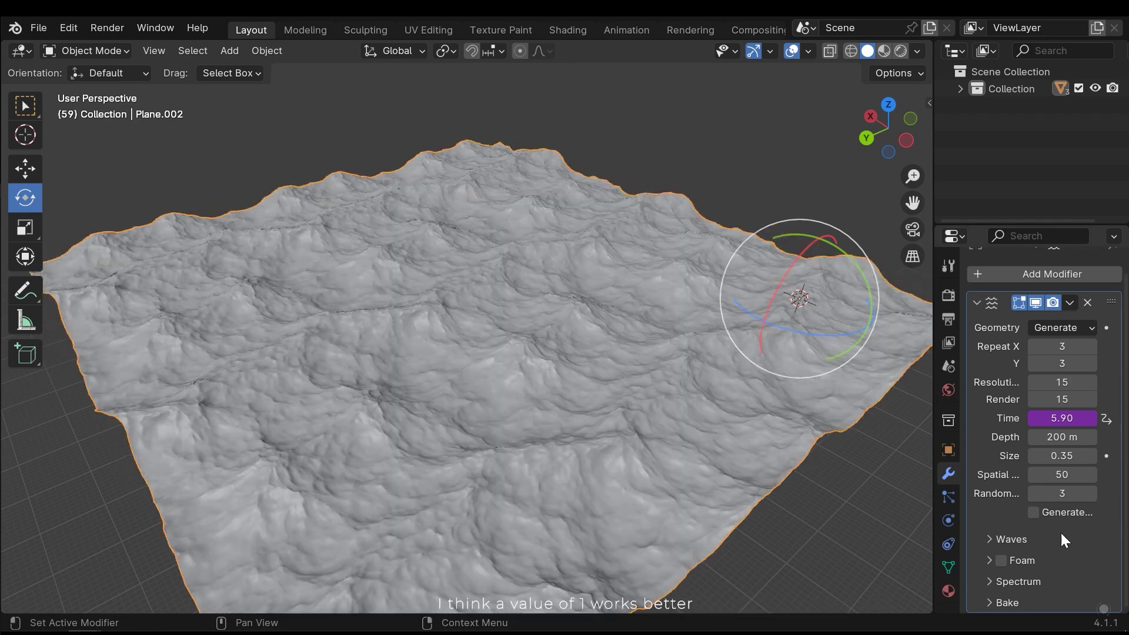
key(Return)
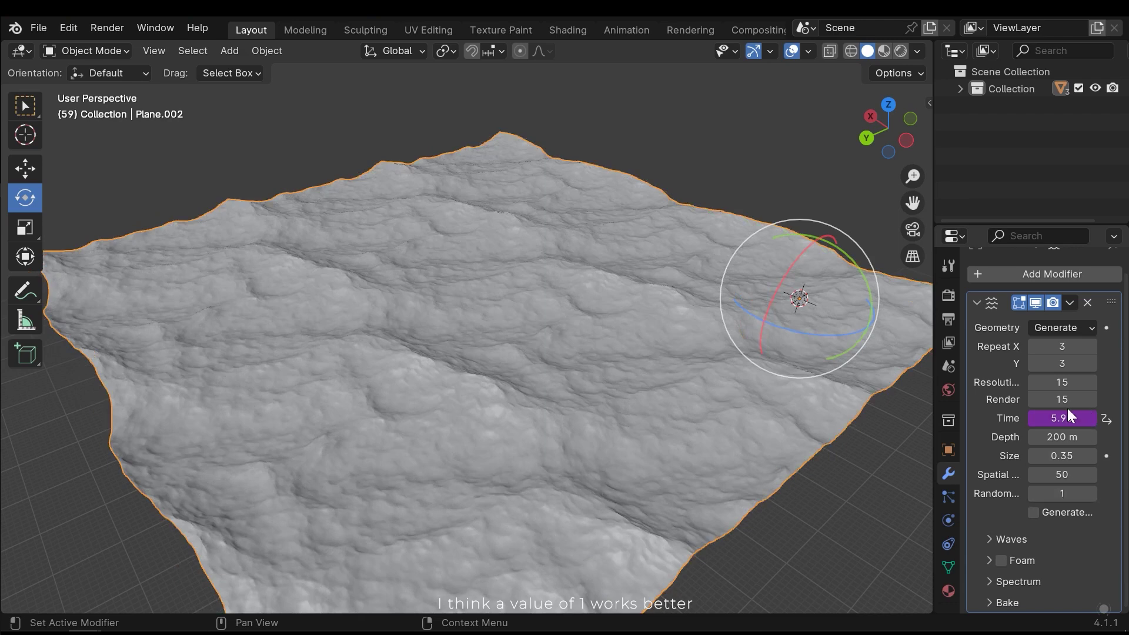
- Open the Ocean modifier's Waves settings, try higher wave Scale values and settle on 1.1
mouse_move(755, 404)
middle_down()
mouse_move(704, 373)
mouse_move(740, 398)
middle_up()
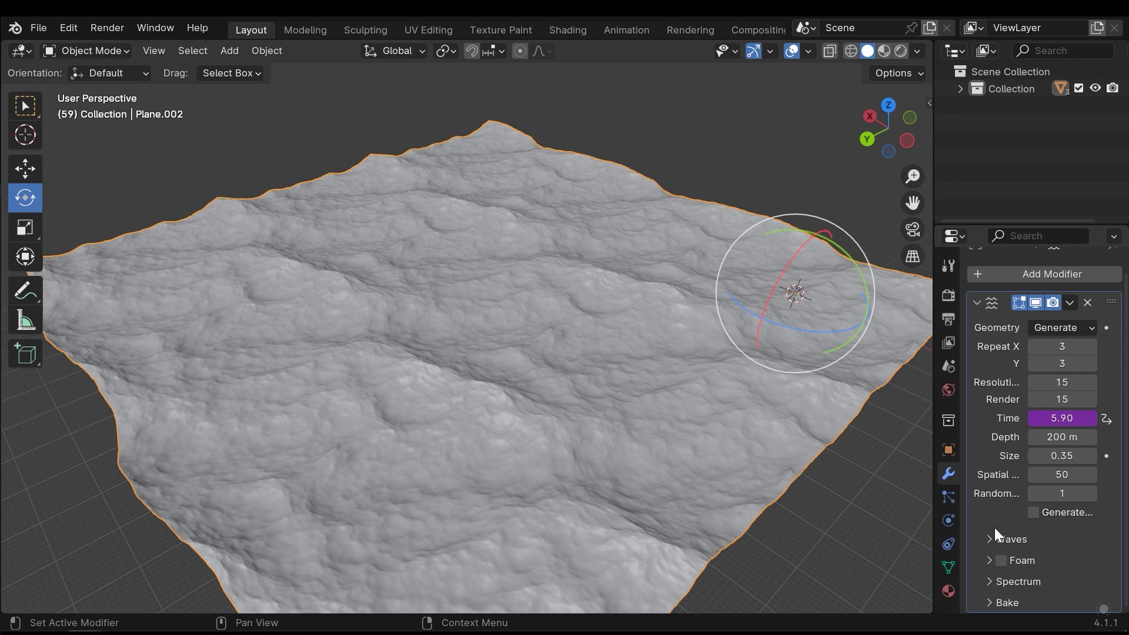
click(1009, 540)
scroll(1046, 536, down, 5)
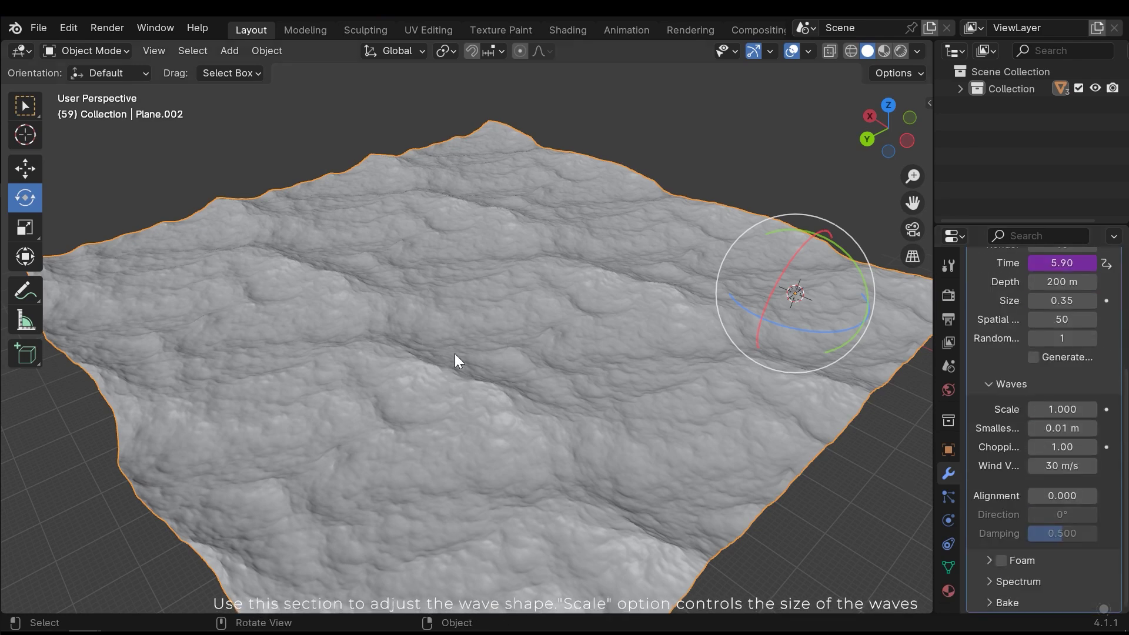
mouse_move(1068, 410)
mouse_down()
mouse_move(1120, 410)
mouse_move(1059, 410)
mouse_up()
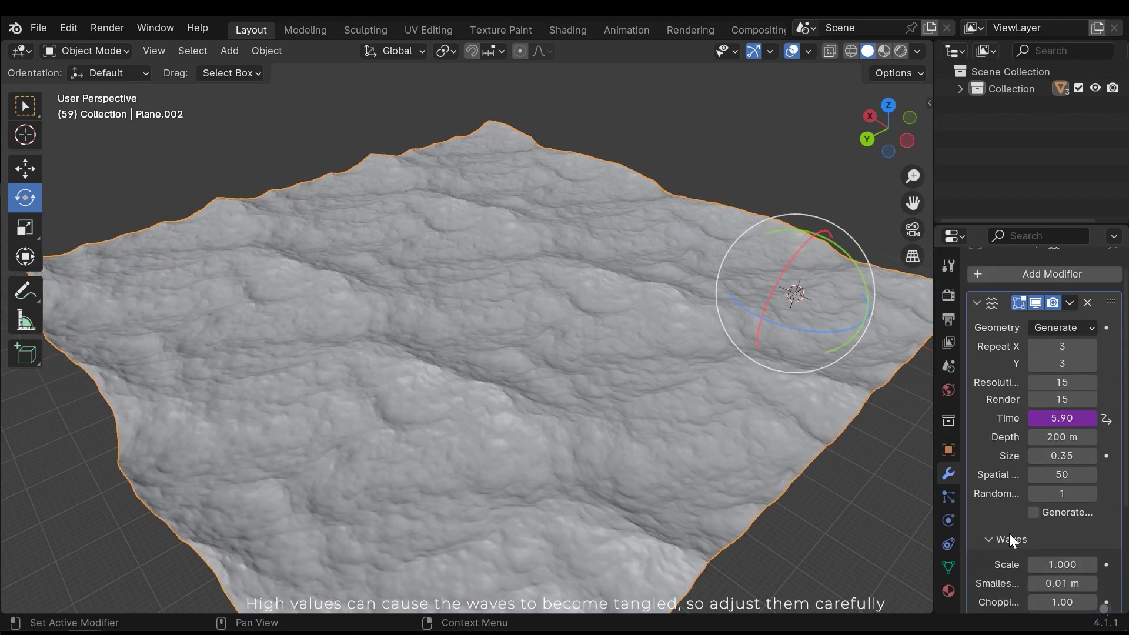
scroll(1009, 534, down, 5)
click(1069, 422)
text(1.2)
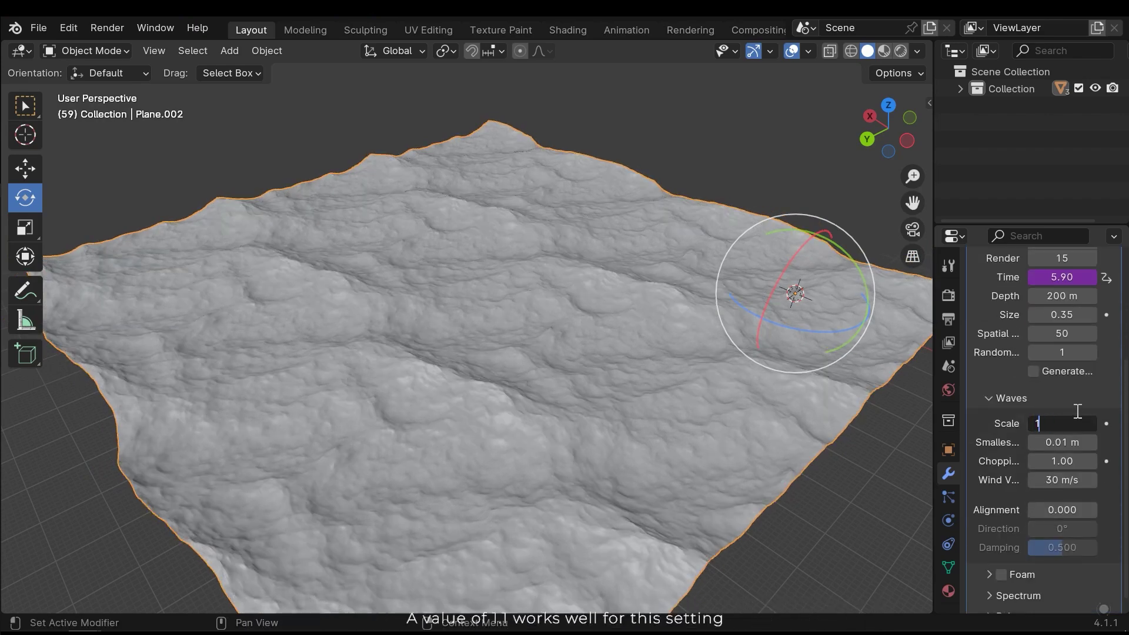
key(Return)
middle_drag(510, 384, 618, 329)
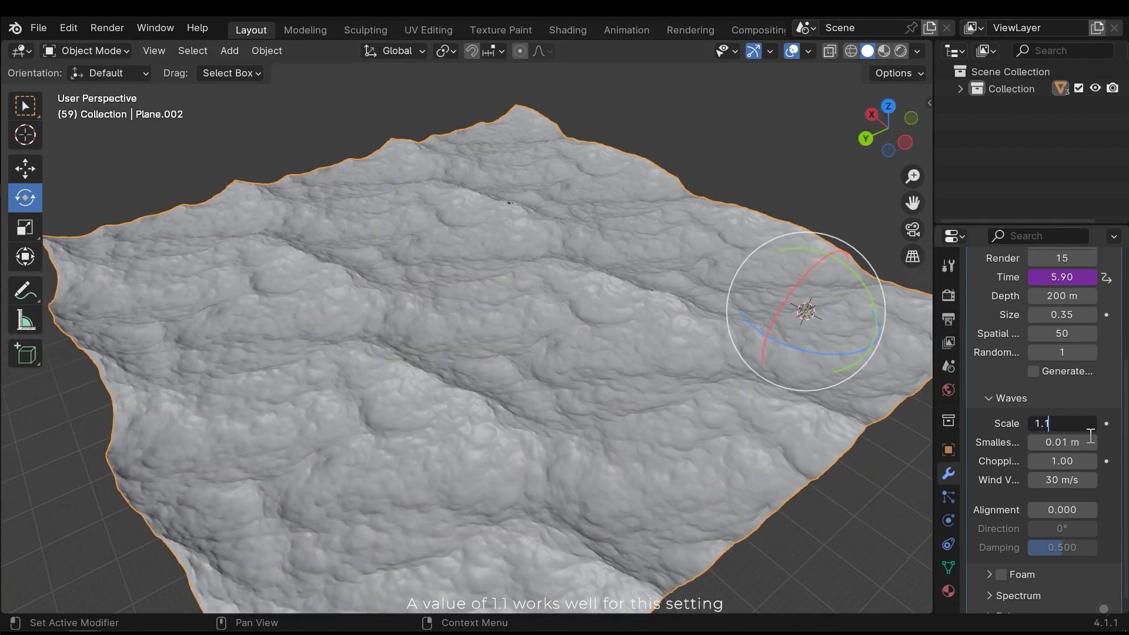
key(Return)
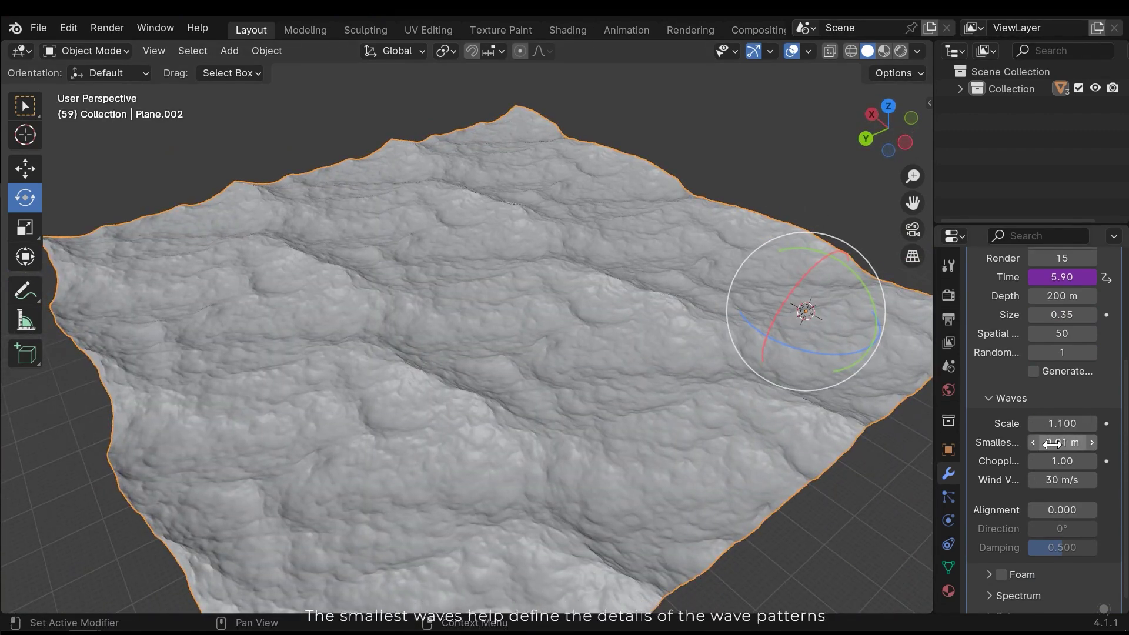
- Try a different Smallest Wave size and a Choppiness of 2.32 to compare the wave details and crests
mouse_move(1053, 444)
mouse_down()
mouse_move(1106, 444)
mouse_move(1036, 442)
mouse_up()
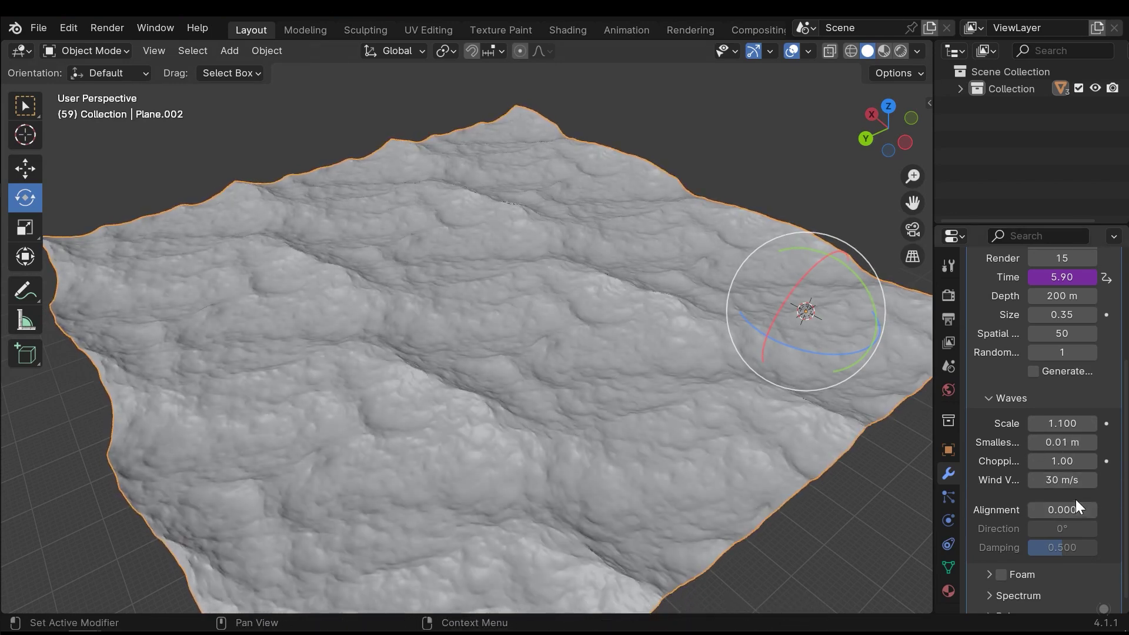
drag(1069, 462, 1114, 461)
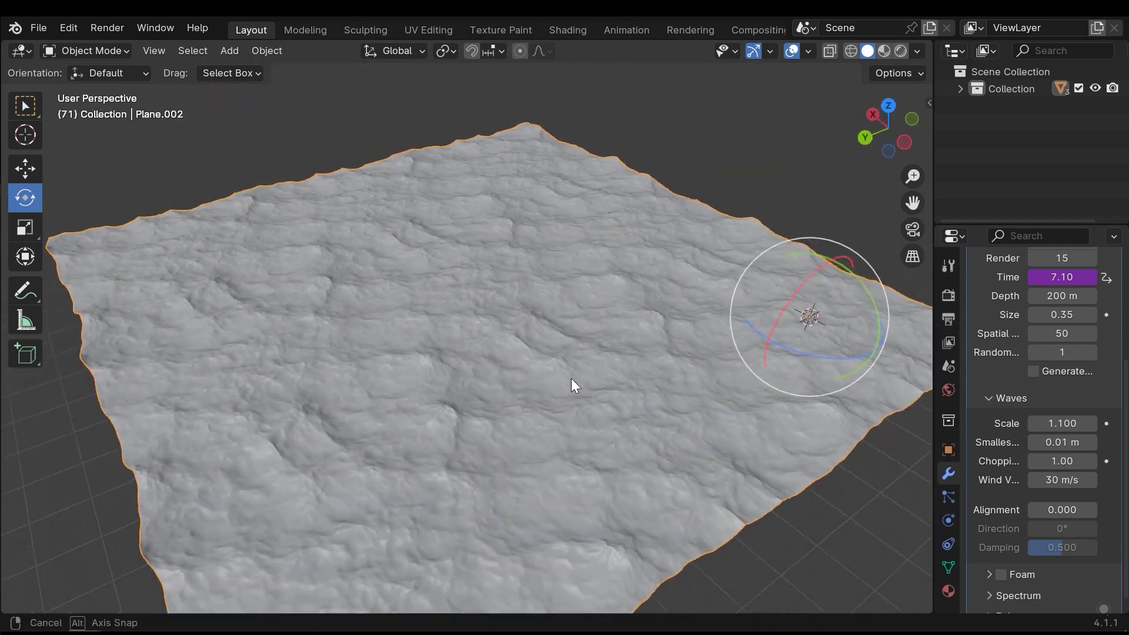
middle_drag(571, 379, 652, 393)
- Play the water simulation briefly, stop it, and try a different Wind Velocity for the waves
key(space)
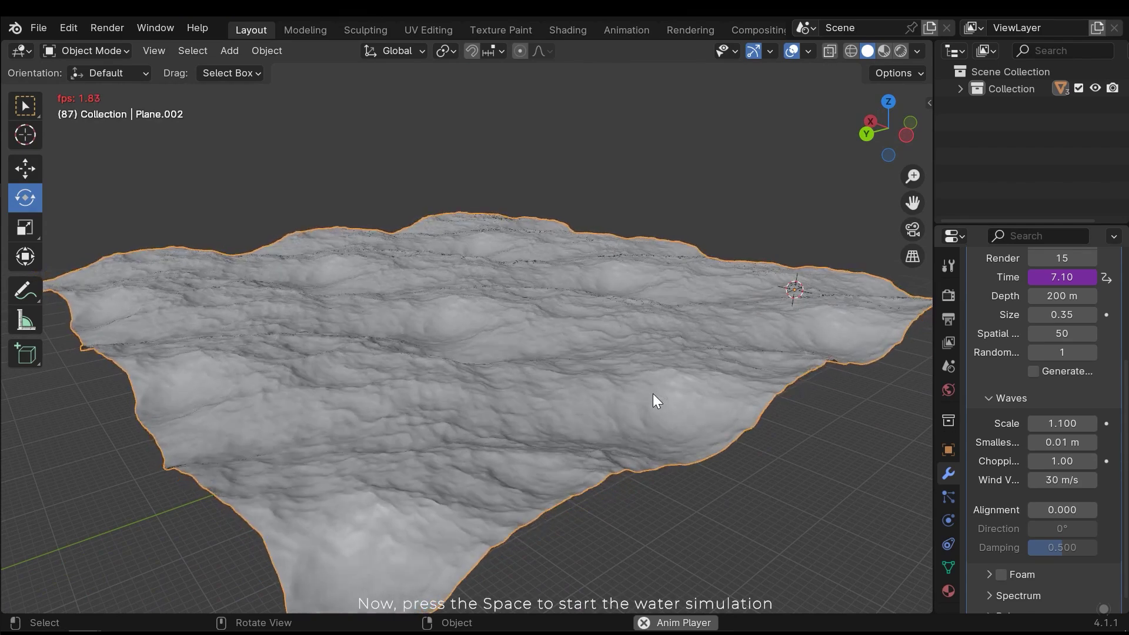
key(space)
drag(1054, 480, 1024, 480)
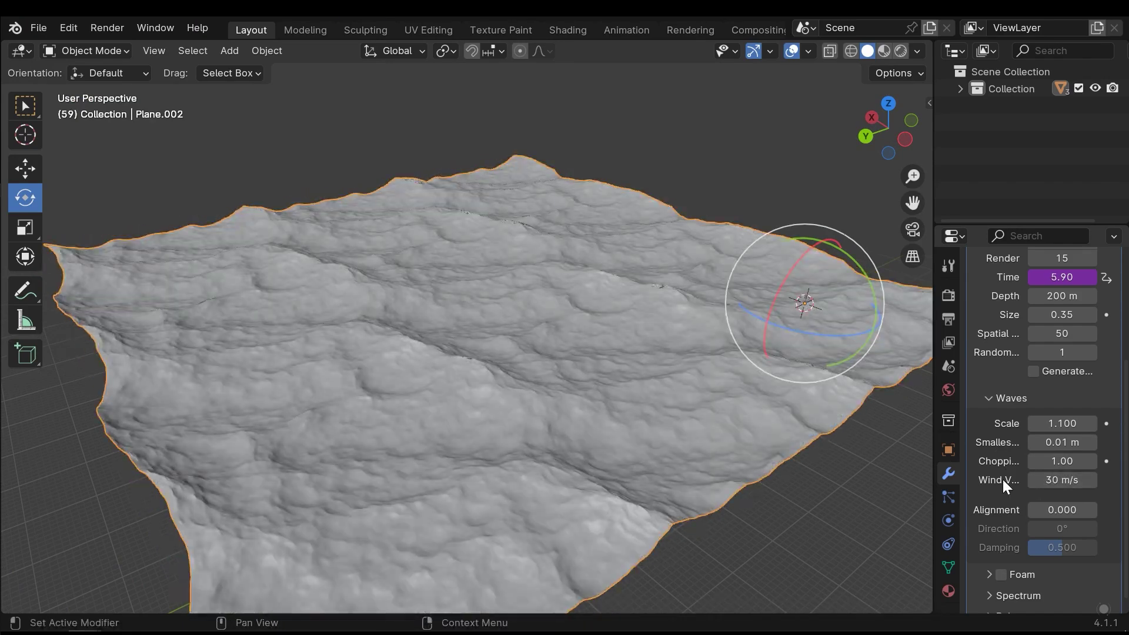
- Try a wave Alignment of 0.575 on the ocean, view it from another angle and undo the change
scroll(1003, 479, down, 1)
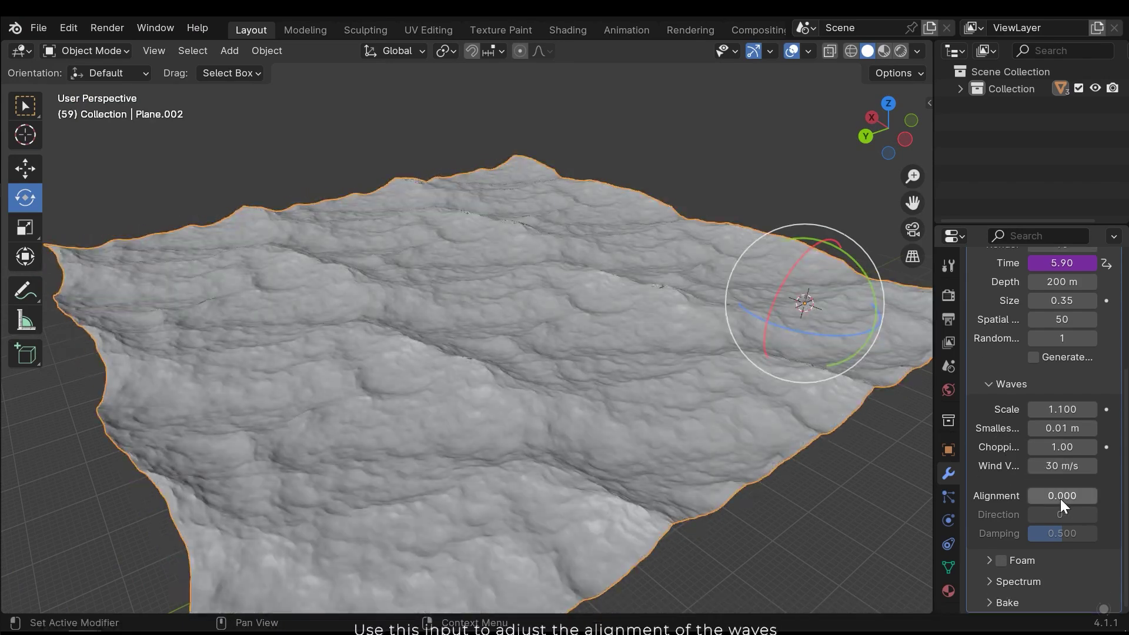
drag(1058, 496, 1116, 495)
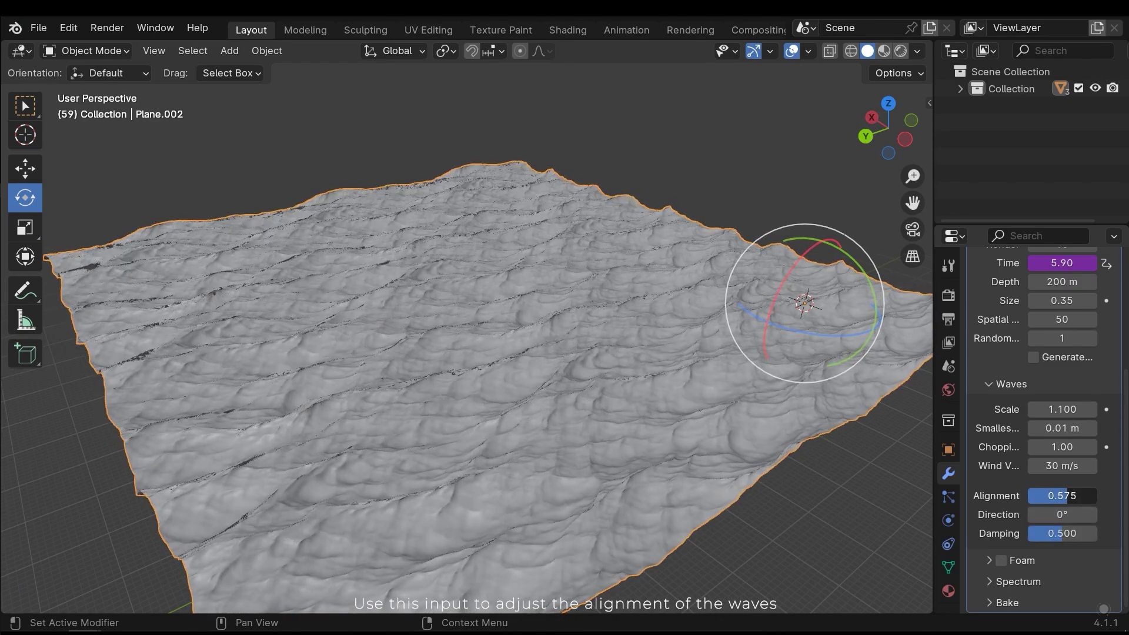
mouse_move(906, 447)
middle_down()
mouse_move(885, 465)
mouse_move(914, 449)
middle_up()
key(ctrl+z)
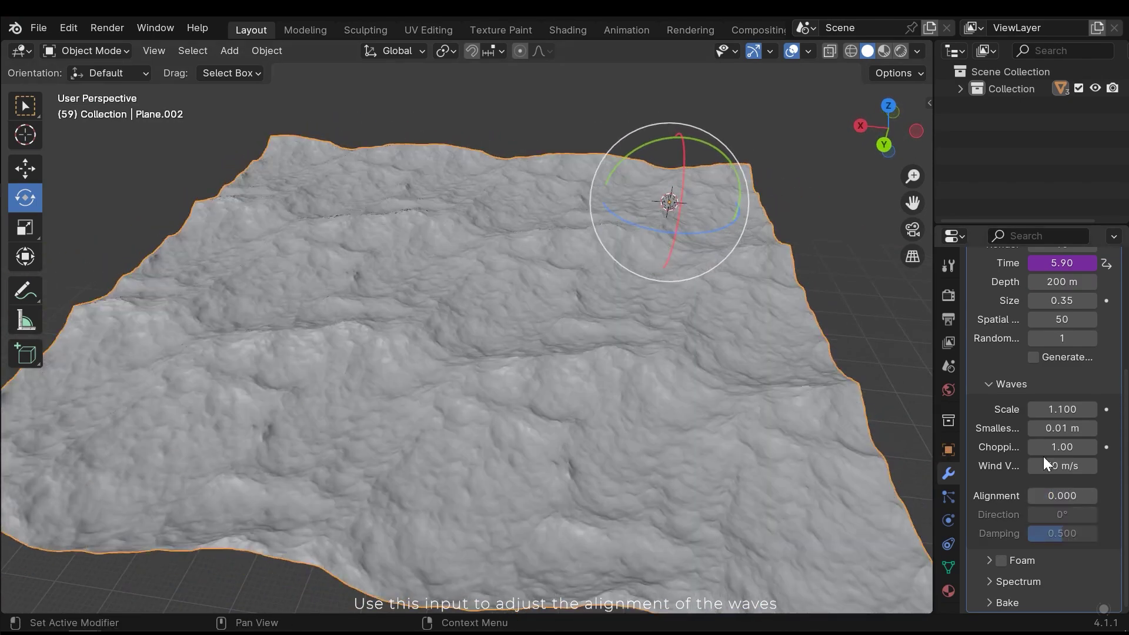
- Raise the wave Alignment to 1 and play the simulation to preview the aligned waves
drag(1059, 496, 1126, 496)
key(space)
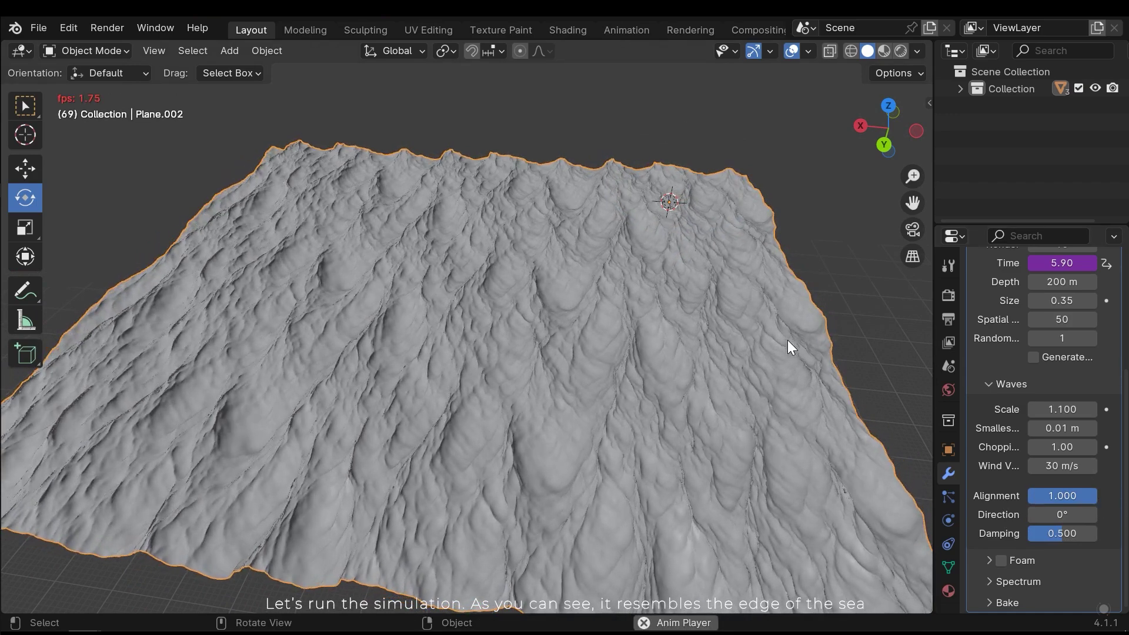
key(space)
middle_drag(788, 350, 680, 366)
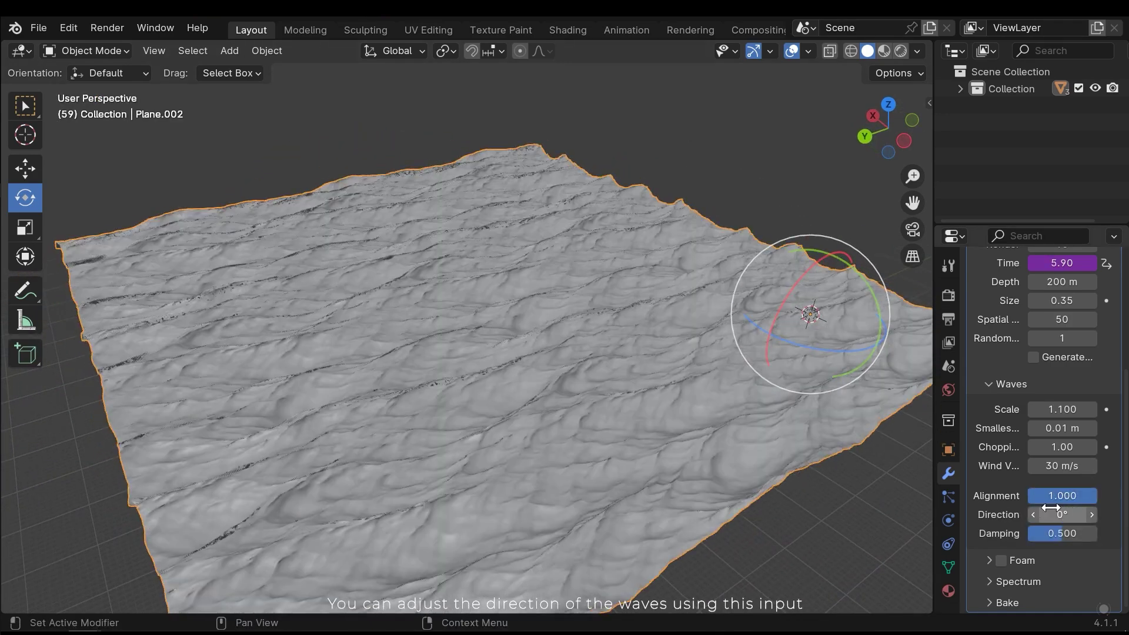
- Try different Direction and Damping values for the aligned waves to compare their effect on the surface
middle_drag(329, 364, 608, 454)
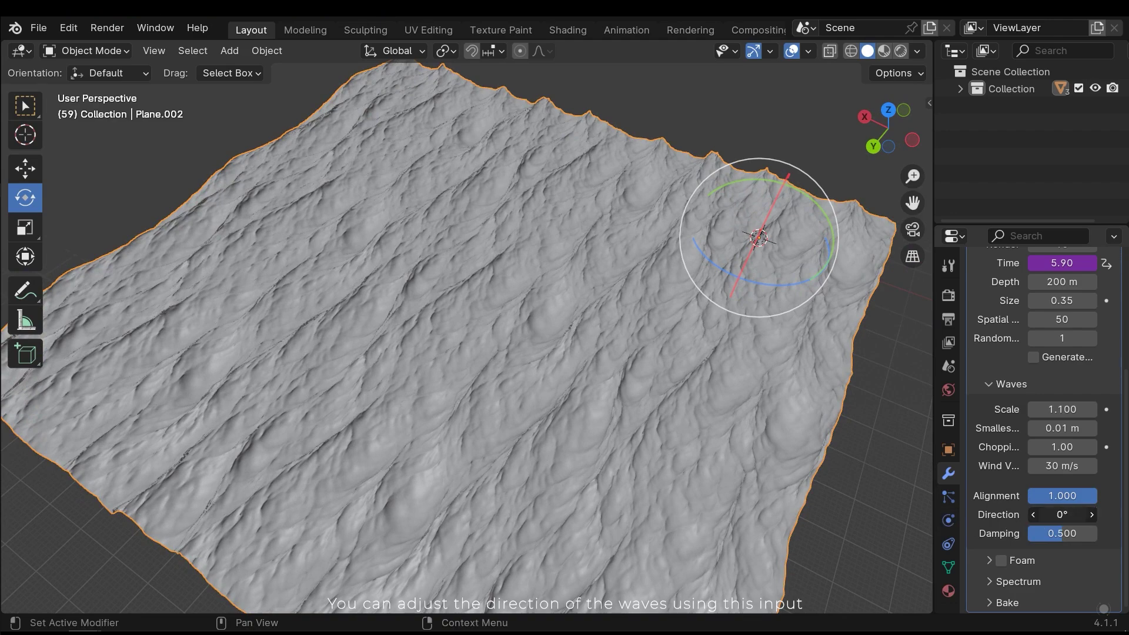
mouse_move(1062, 515)
mouse_down()
mouse_move(1097, 514)
mouse_move(1050, 515)
mouse_up()
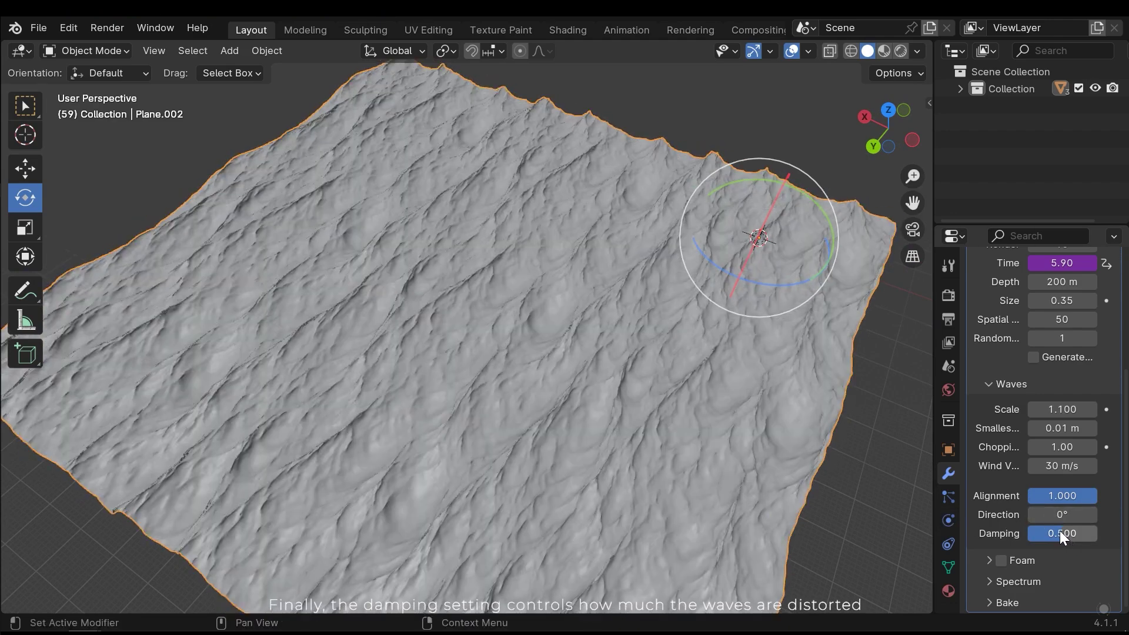
drag(1061, 532, 1027, 532)
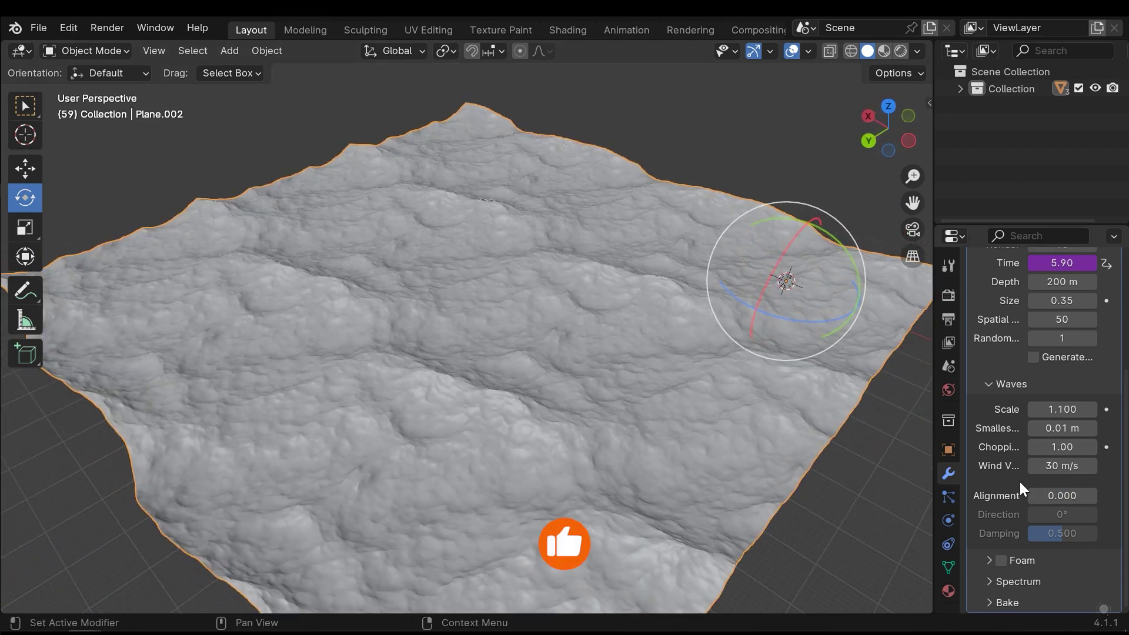
- Collapse the Waves settings and switch the ocean's Spectrum to Established Ocean to examine the surface shape
click(996, 386)
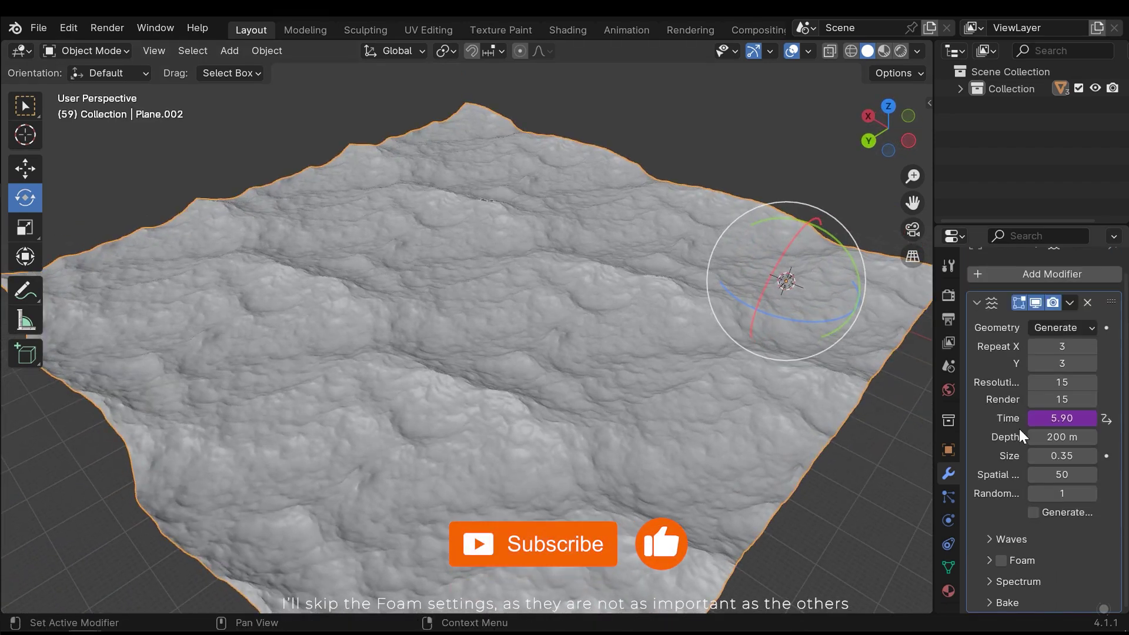
click(1022, 582)
scroll(1055, 565, down, 1)
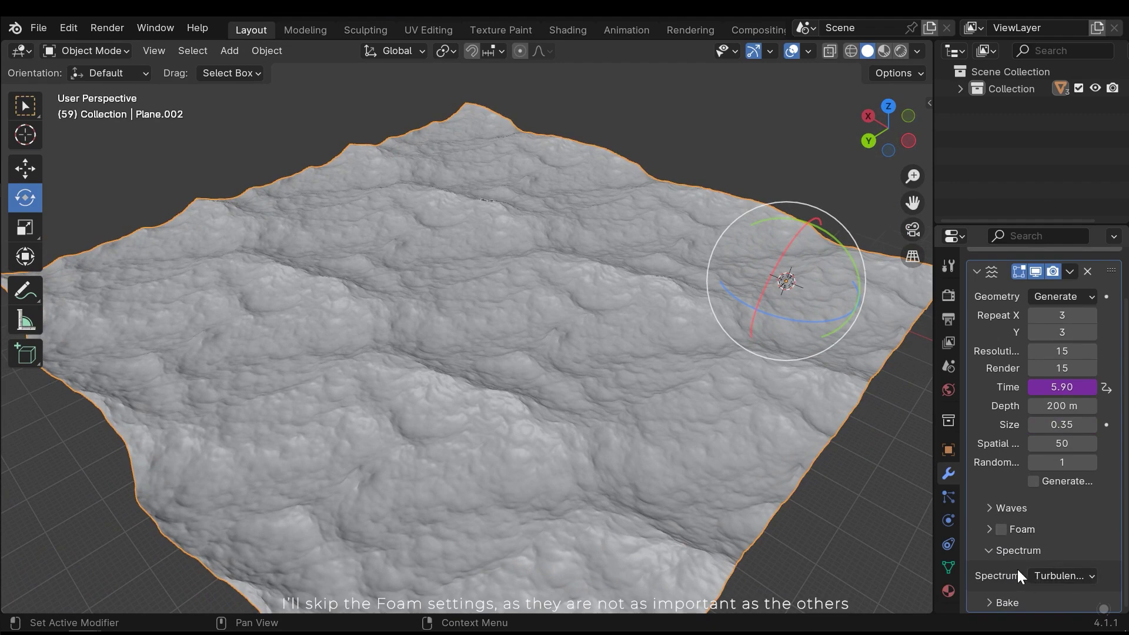
click(1062, 579)
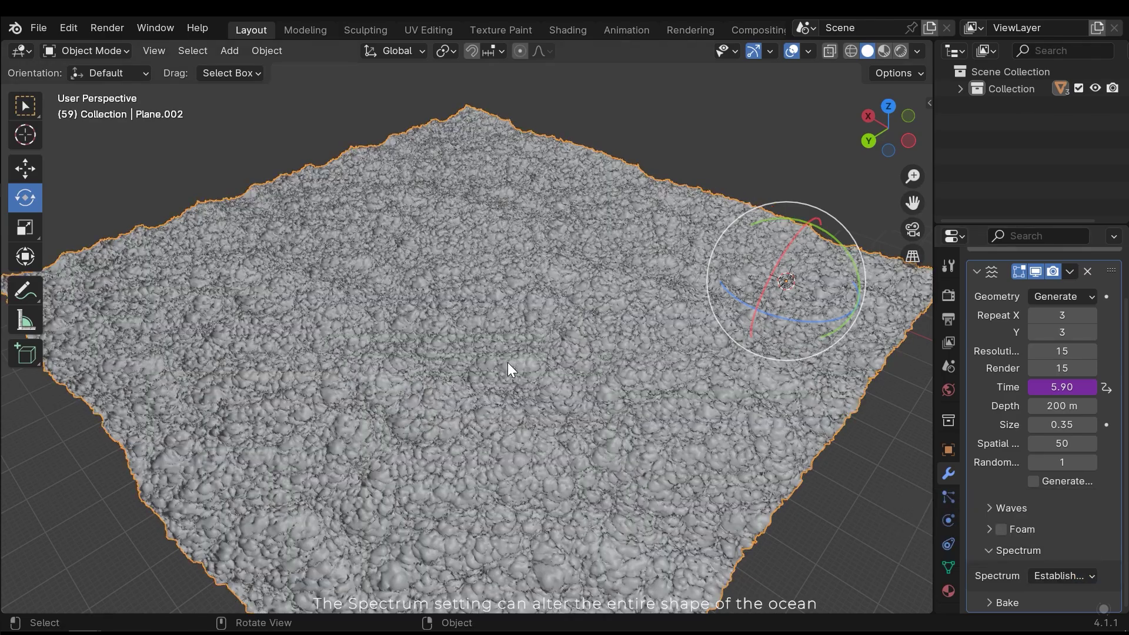
middle_drag(507, 362, 651, 451)
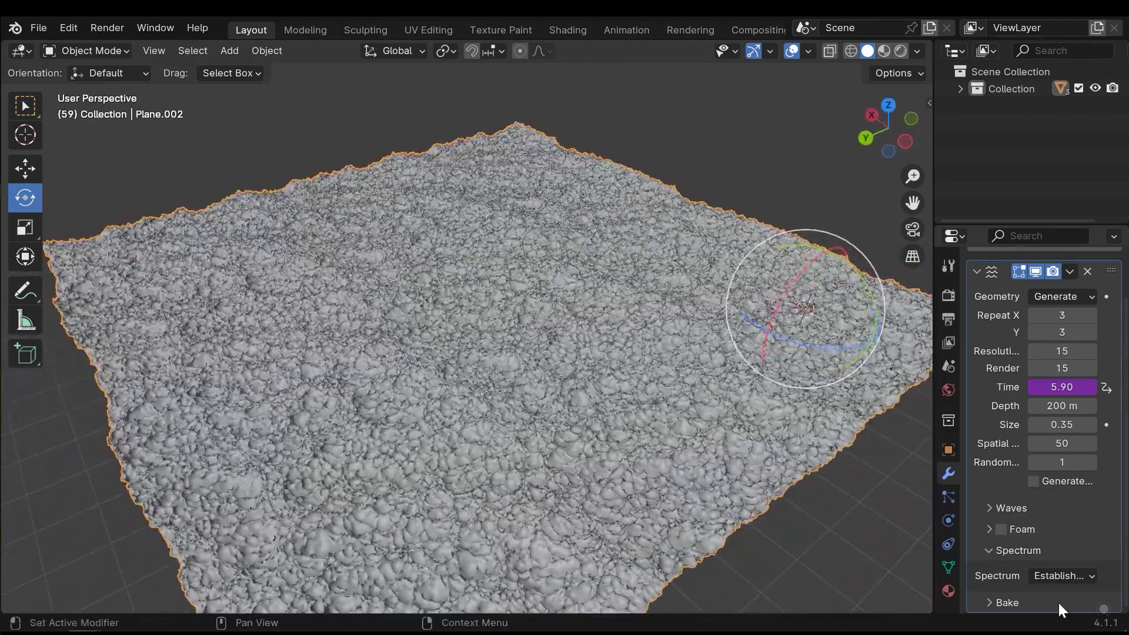
- Try the Established Ocean (Sharp Peaks) and Shallow Water spectra, return to Established Ocean and inspect it closely
click(1059, 576)
click(1007, 537)
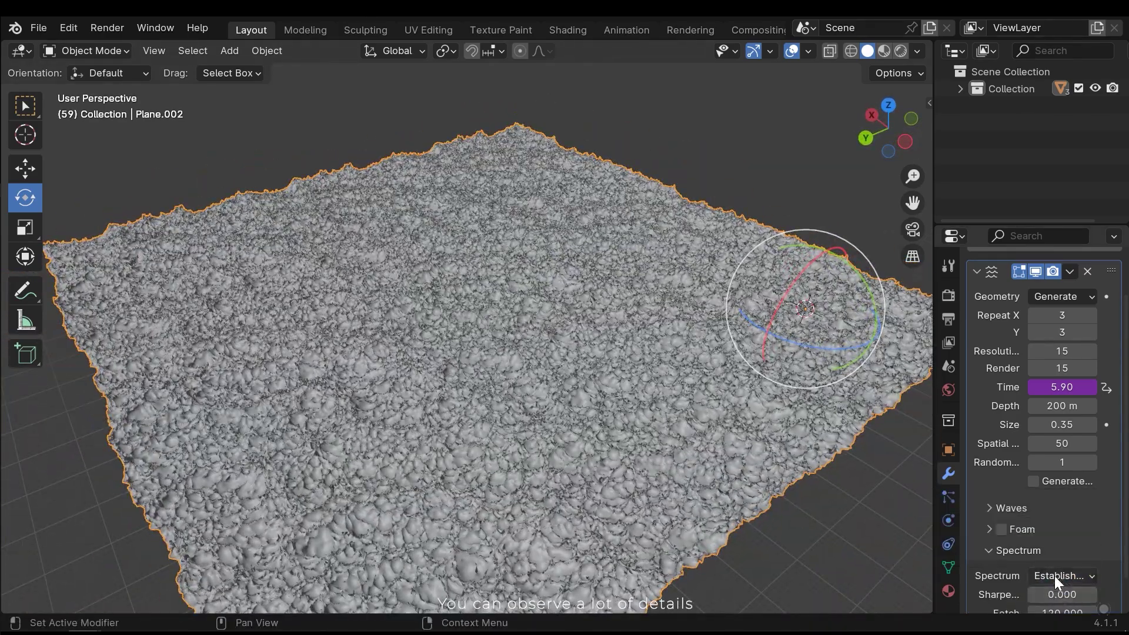
click(1055, 576)
click(1004, 555)
click(1068, 580)
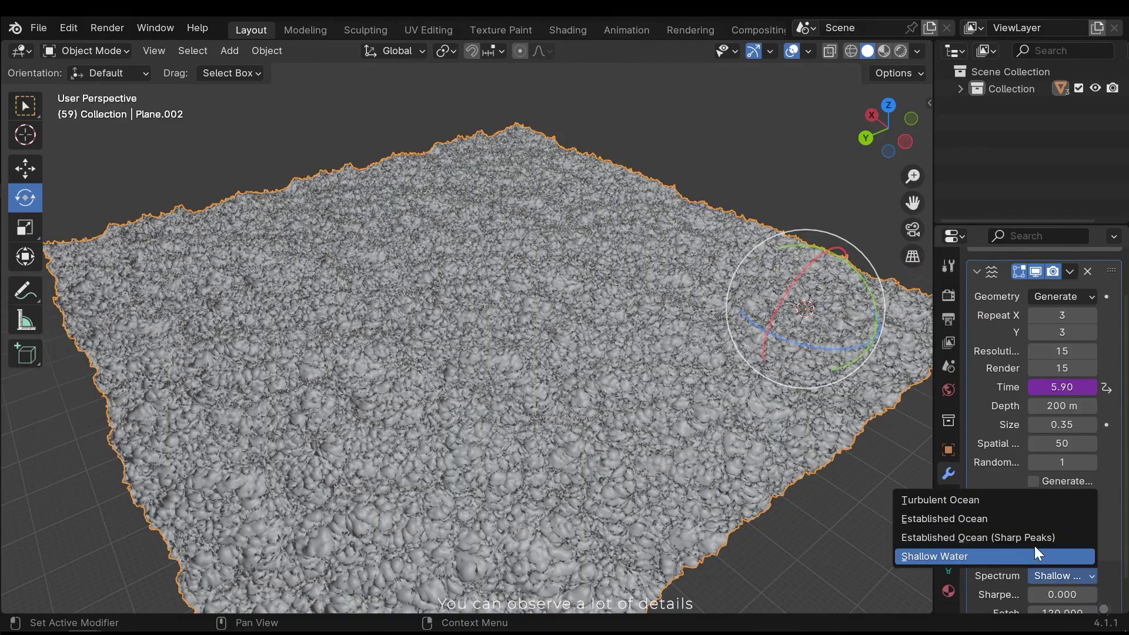
click(945, 518)
middle_drag(390, 398, 412, 359)
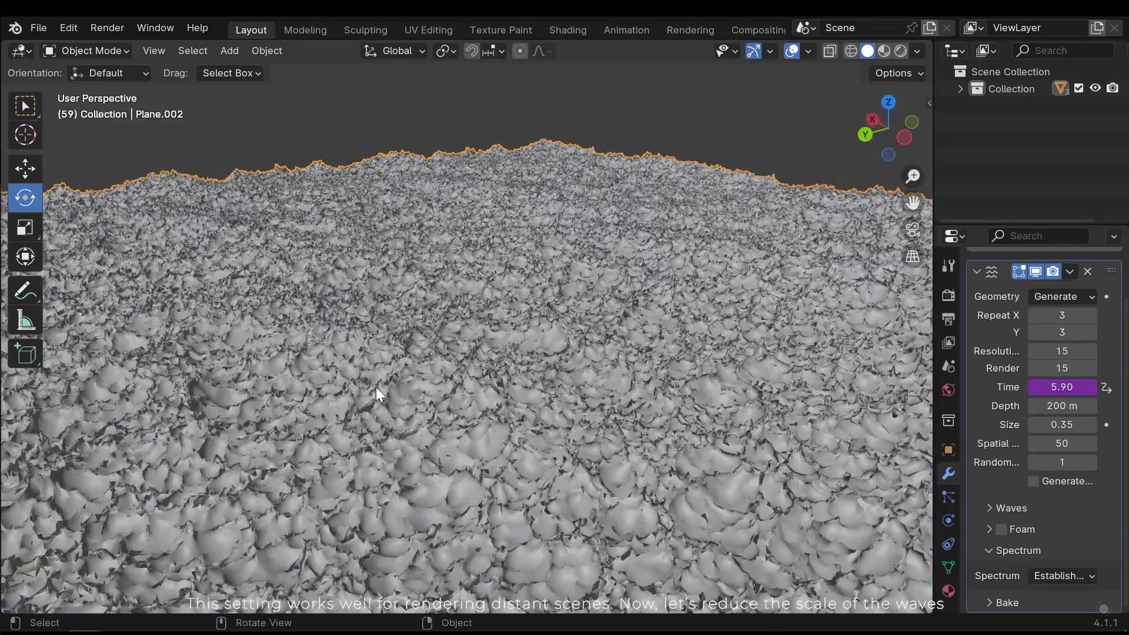
- Reduce the wave Scale to 0.3 and raise the viewport Resolution to 25 to inspect the ocean close up and from afar
click(1029, 509)
scroll(1041, 515, down, 5)
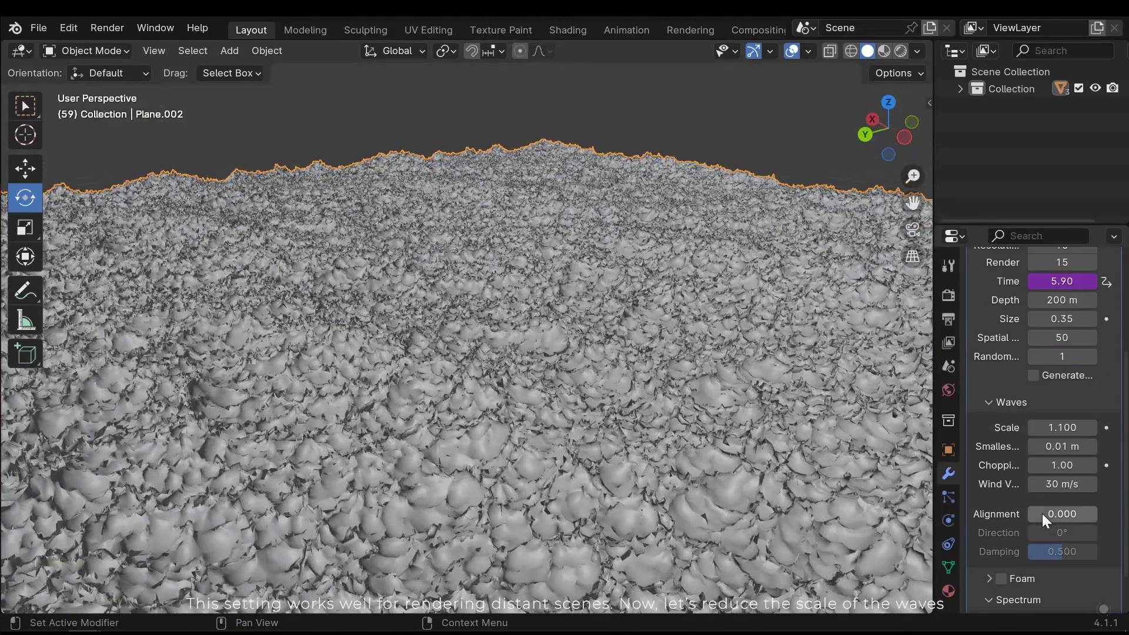
drag(1063, 428, 1058, 427)
scroll(1068, 412, up, 6)
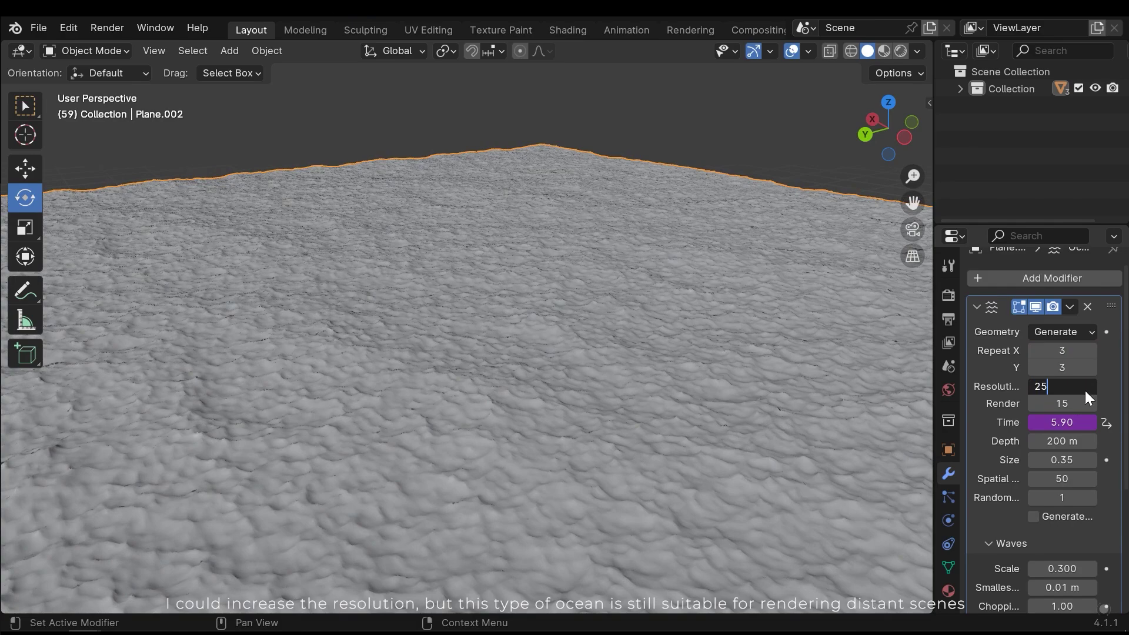
click(625, 312)
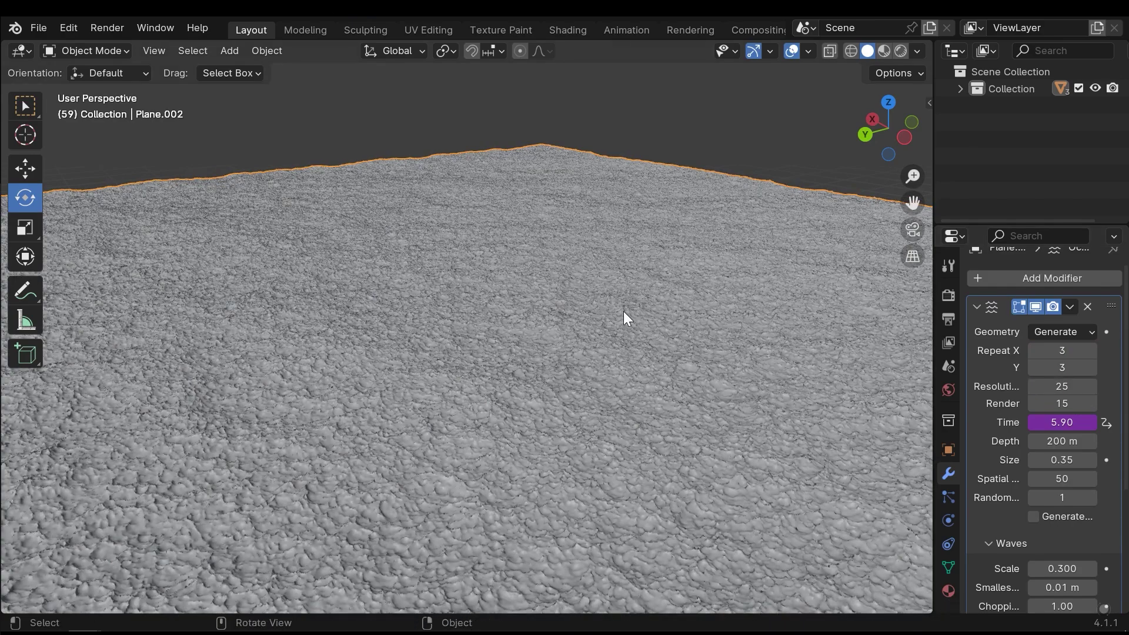
middle_drag(568, 351, 573, 335)
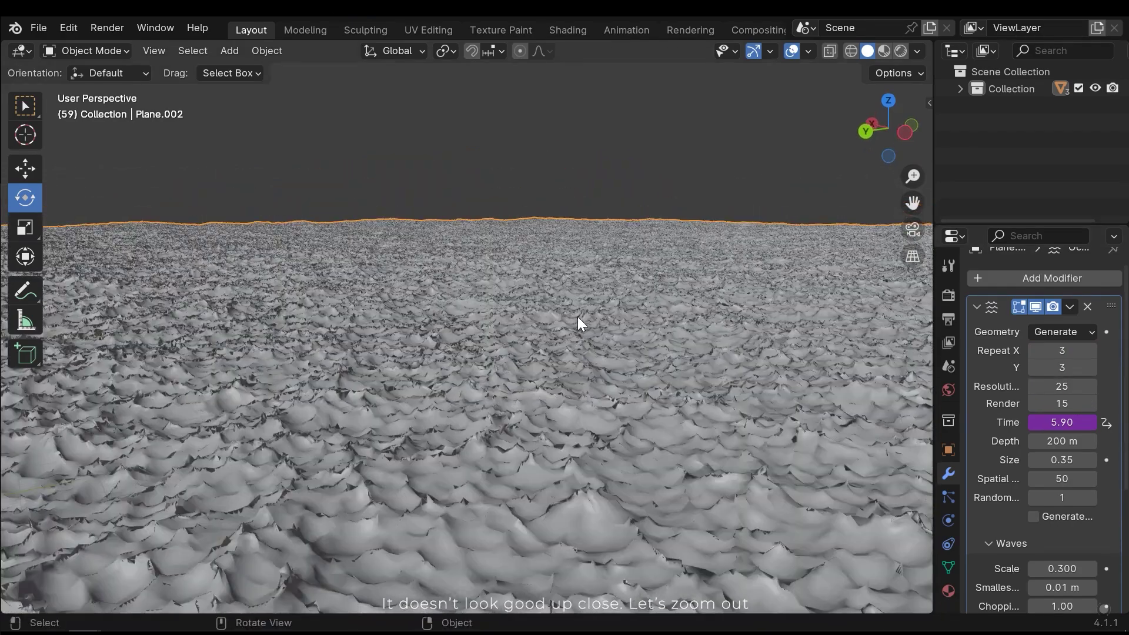
middle_drag(530, 265, 565, 292)
scroll(517, 357, down, 3)
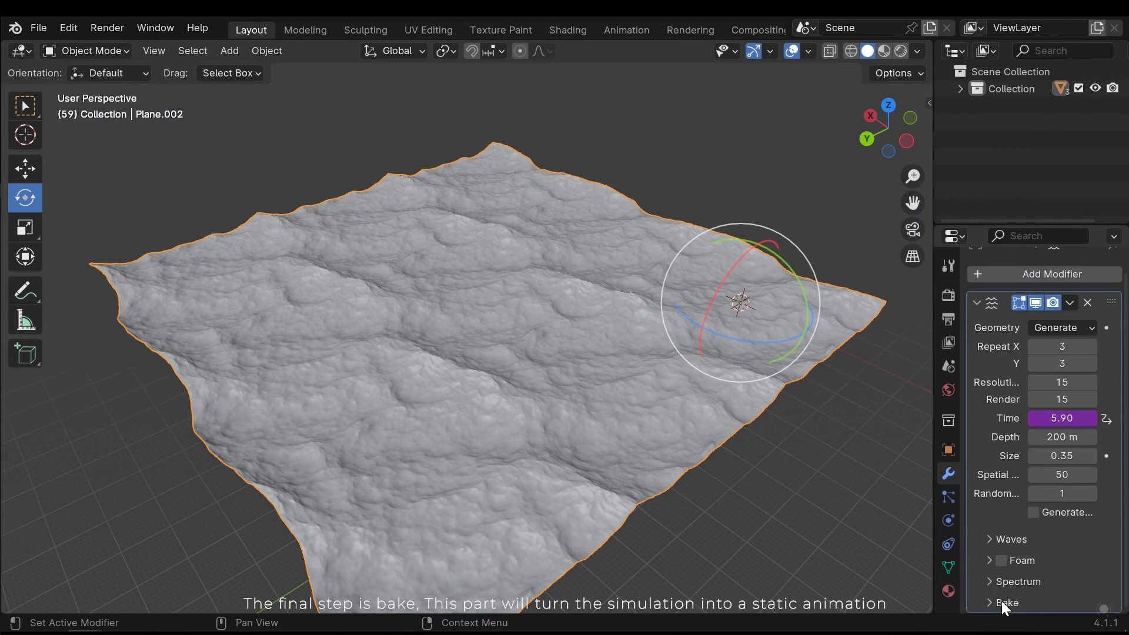
- Open the Ocean modifier's Bake settings to review the options for baking the simulation
click(1006, 603)
scroll(1035, 576, down, 5)
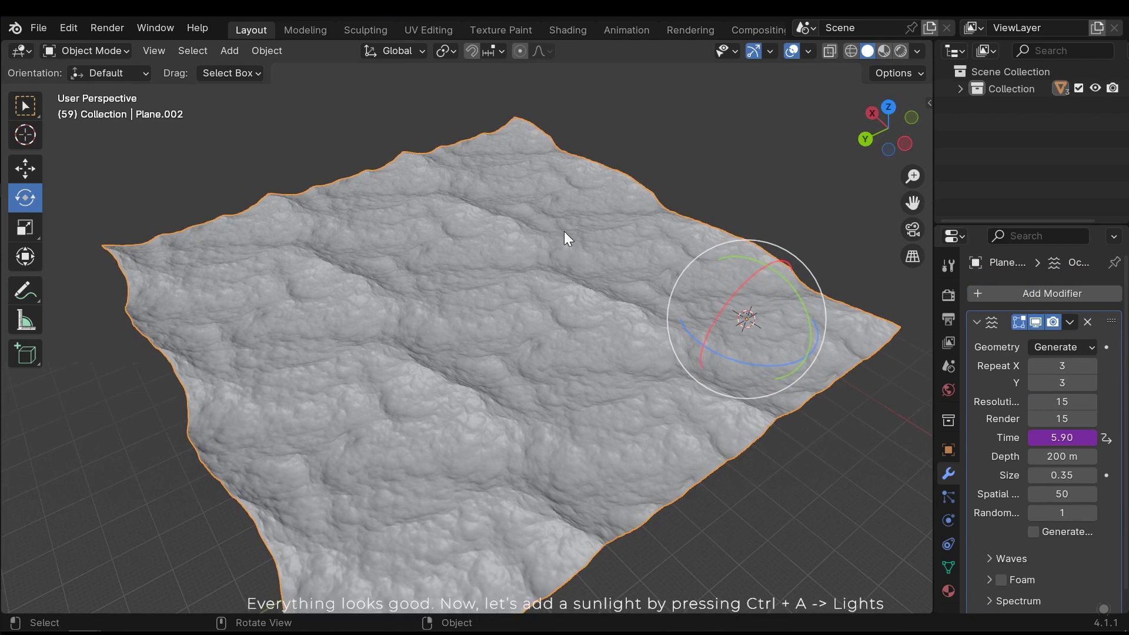
- Add a Sun light to the scene and move it up above the ocean surface
key(shift+a)
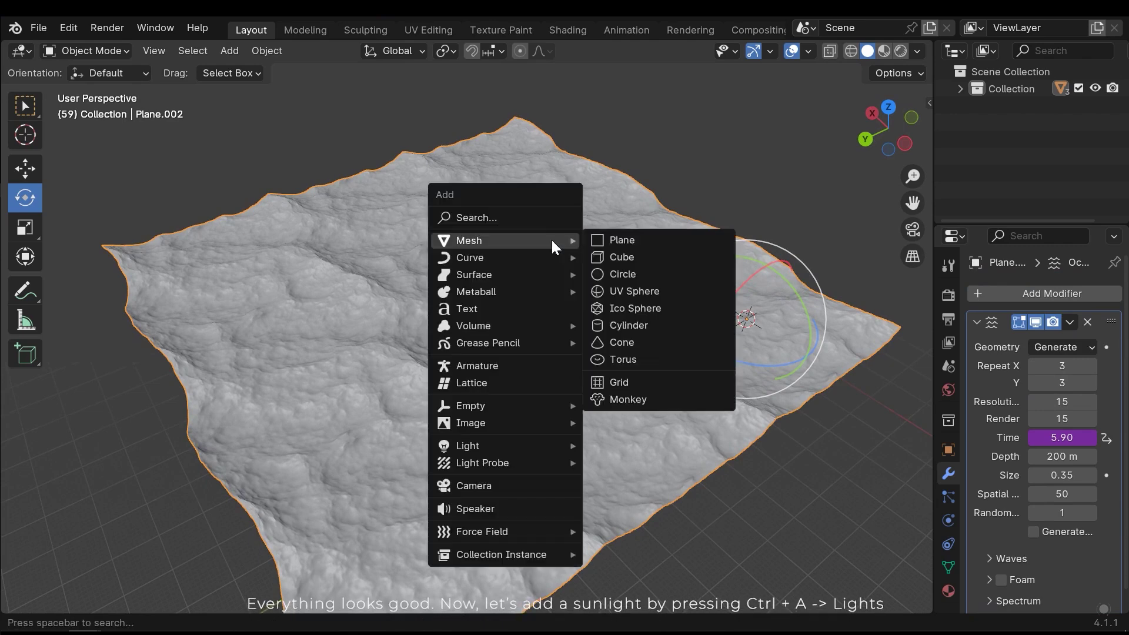
mouse_move(466, 446)
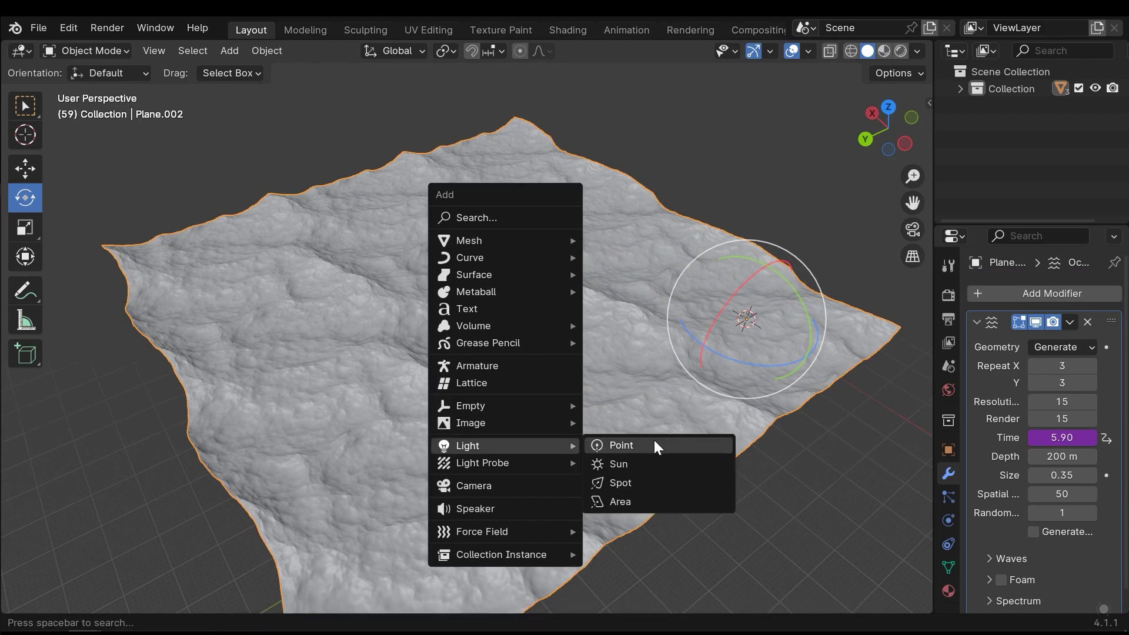
click(626, 464)
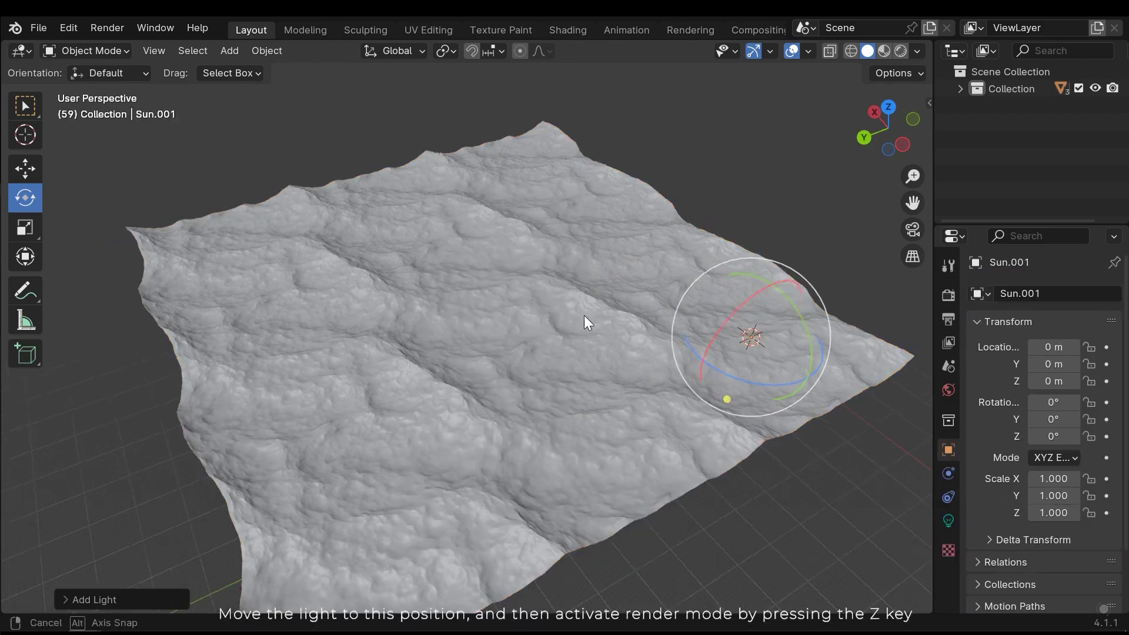
middle_drag(584, 322, 667, 292)
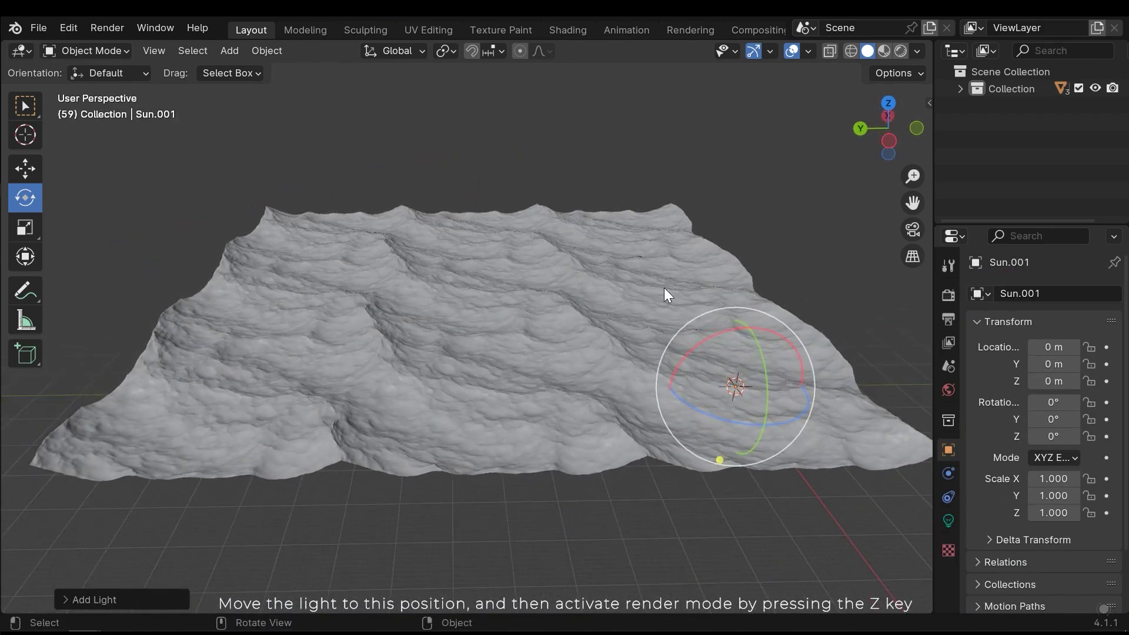
key(g)
click(446, 55)
mouse_move(547, 224)
middle_down()
mouse_move(579, 240)
mouse_move(541, 326)
mouse_move(584, 323)
middle_up()
- Switch the viewport to Rendered shading and view the lit ocean from the side
key(z)
click(590, 260)
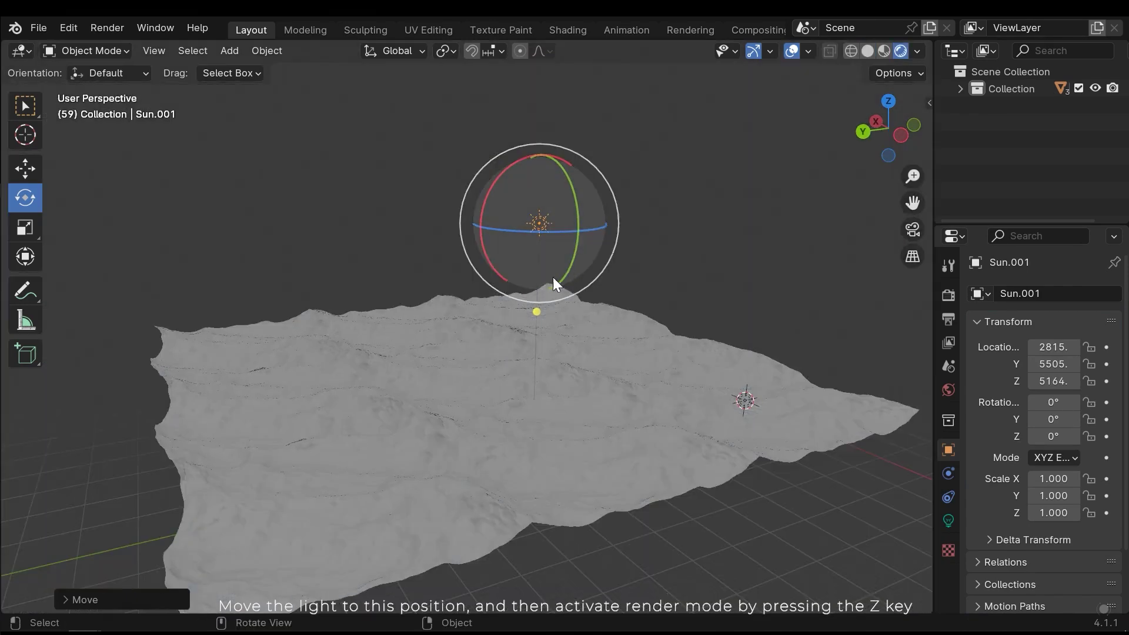
mouse_move(552, 277)
middle_down()
mouse_move(486, 276)
mouse_move(480, 253)
middle_up()
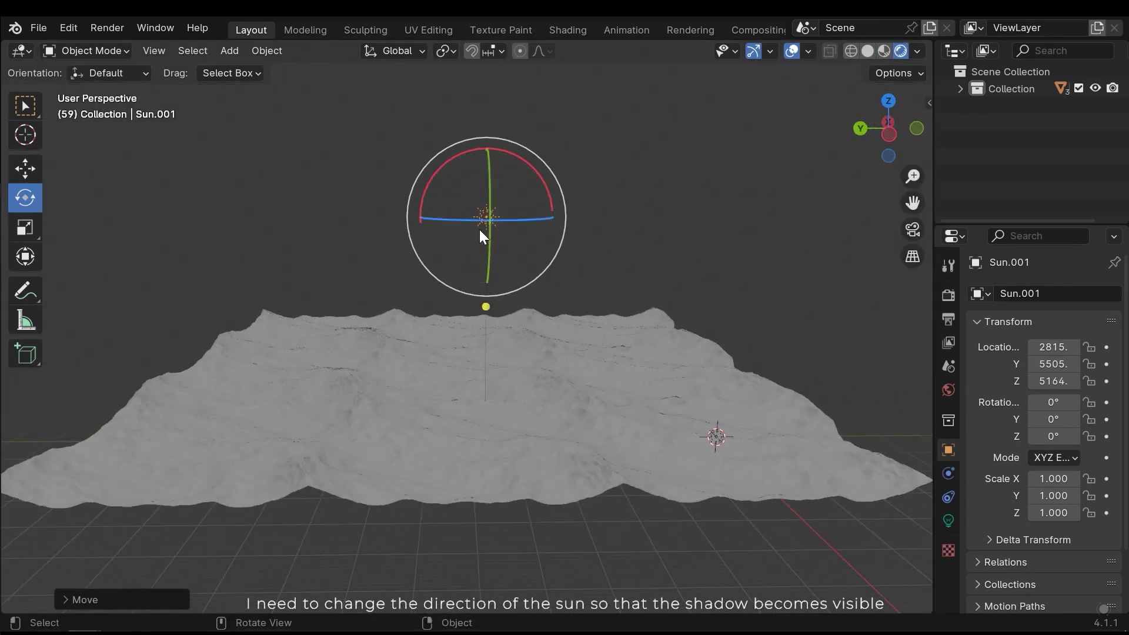
- Rotate the sun so its light casts visible shadows across the waves, and select the ocean plane
mouse_move(448, 176)
mouse_down()
mouse_move(499, 151)
mouse_move(461, 156)
mouse_move(378, 253)
mouse_move(414, 164)
mouse_move(399, 212)
mouse_up()
mouse_move(560, 225)
middle_down()
mouse_move(529, 210)
mouse_move(557, 234)
middle_up()
scroll(525, 259, up, 3)
shift+middle_drag(525, 258, 560, 378)
click(560, 378)
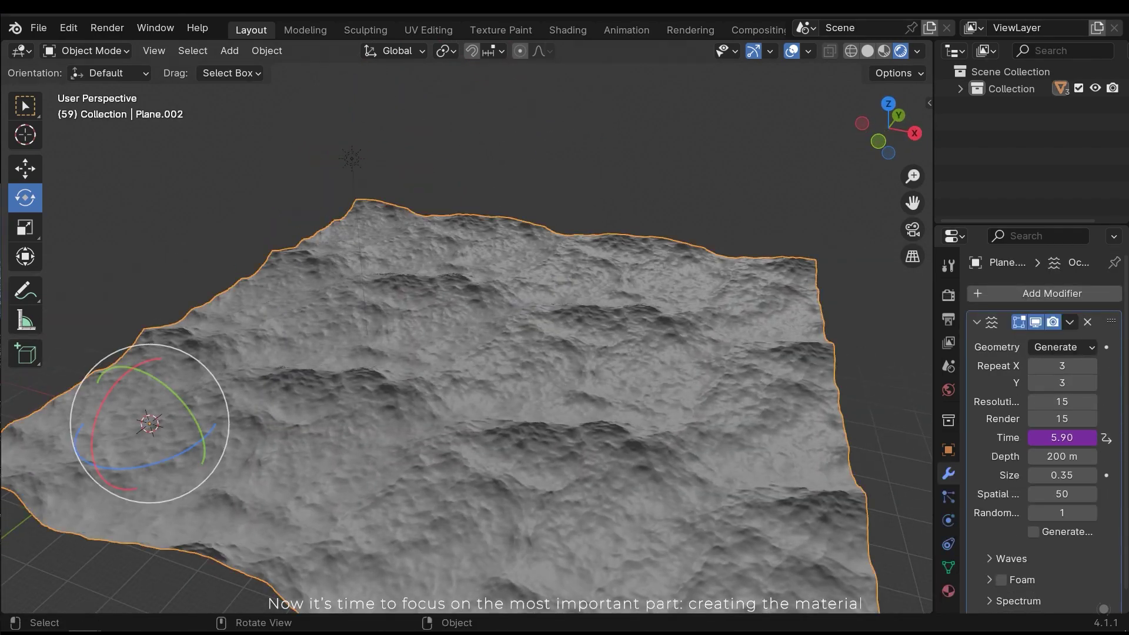
- Create a new material on the ocean plane and name it Ocean
drag(495, 402, 570, 377)
click(599, 256)
middle_drag(557, 276, 474, 267)
click(595, 404)
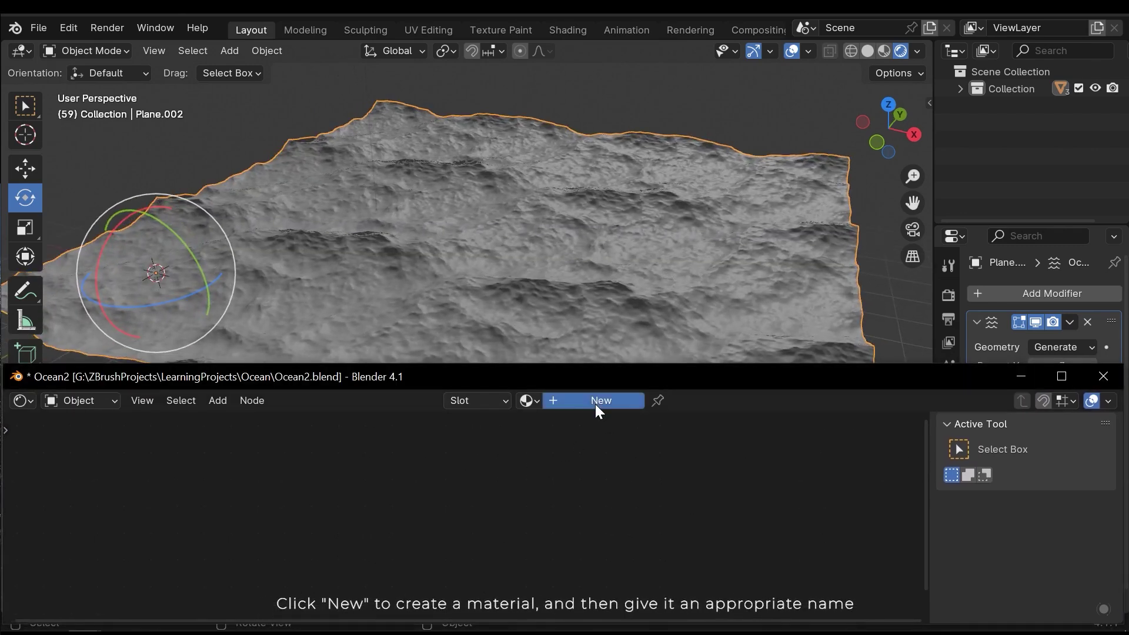
click(593, 404)
text(PO)
key(BackSpace)
key(BackSpace)
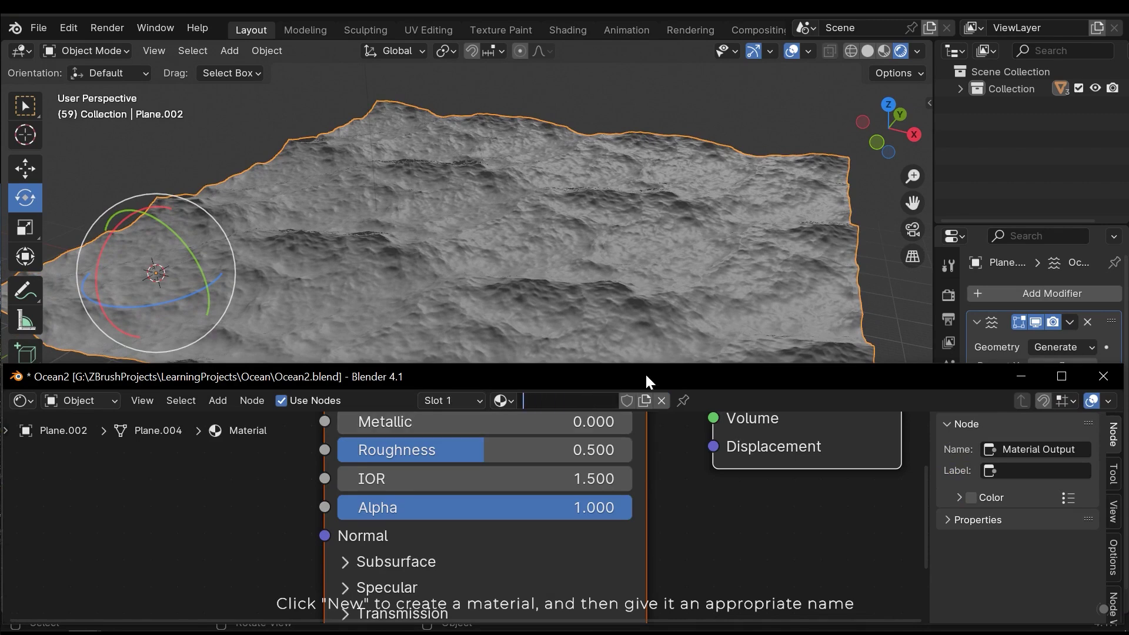
text(Po)
key(BackSpace)
key(BackSpace)
text(Ocean)
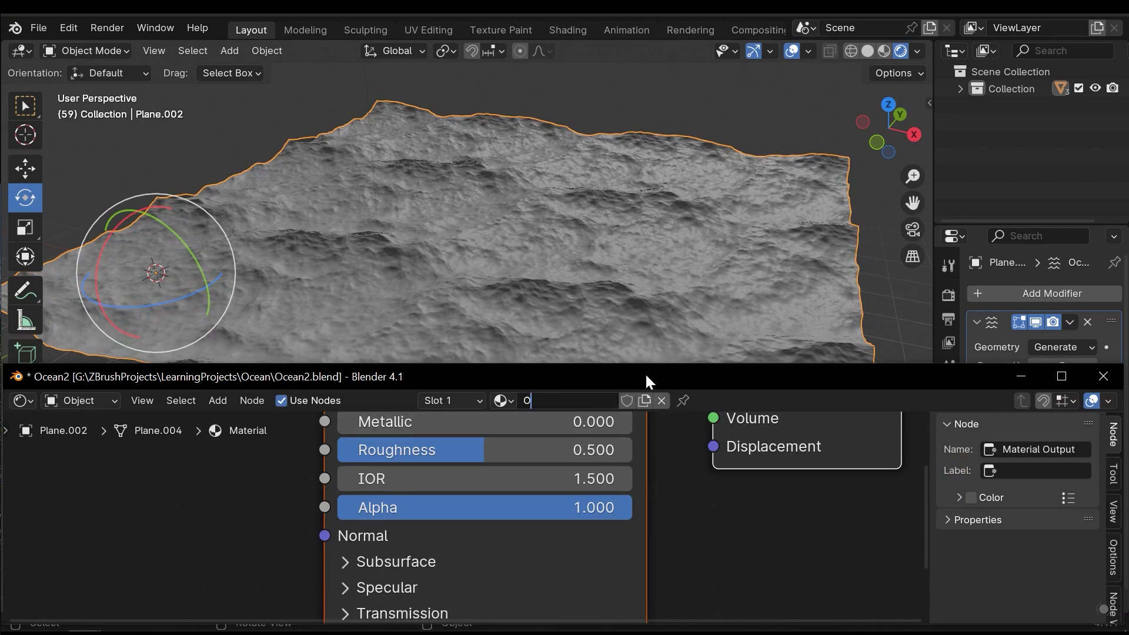
key(Return)
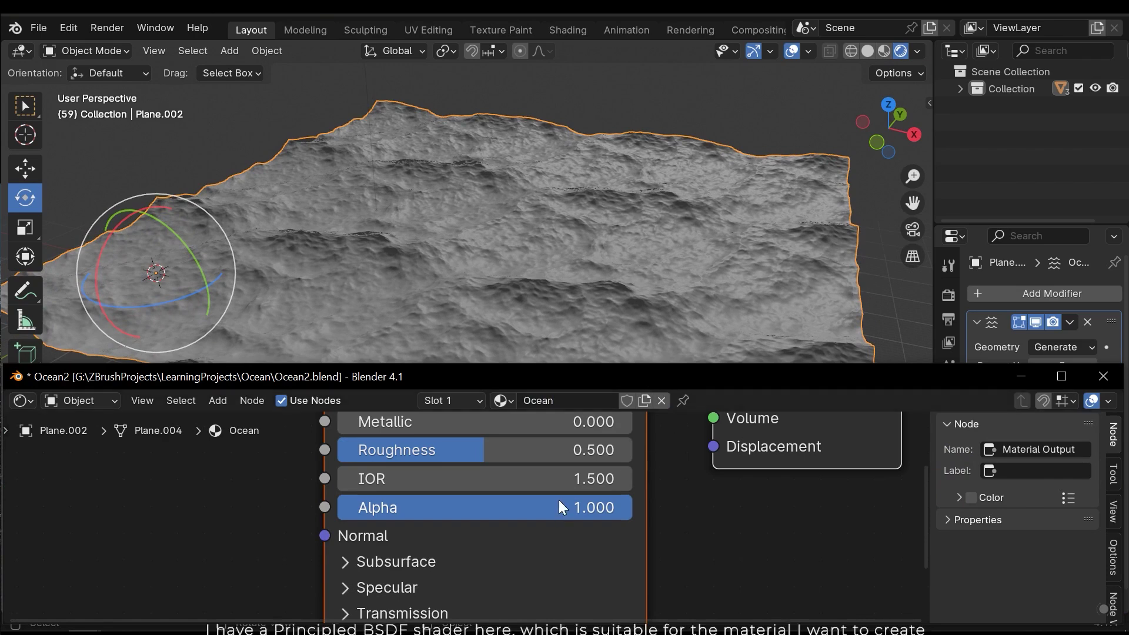
- Try a pale green Base Color on the Principled BSDF node, and undo the color change
scroll(559, 500, down, 8)
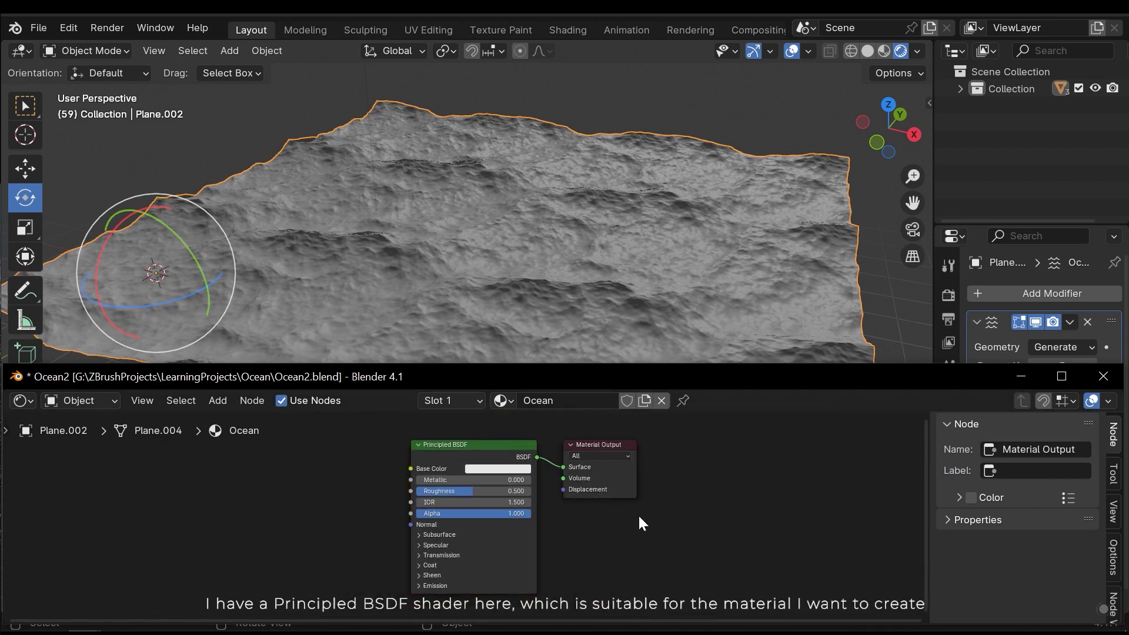
middle_drag(639, 516, 587, 494)
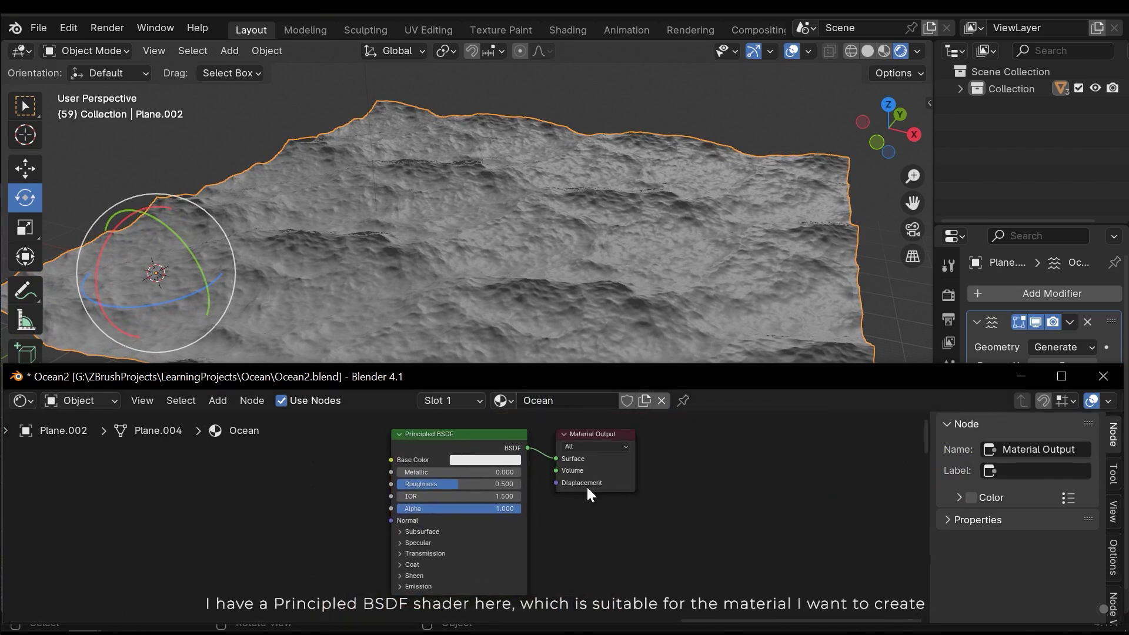
scroll(464, 447, up, 2)
scroll(463, 444, up, 1)
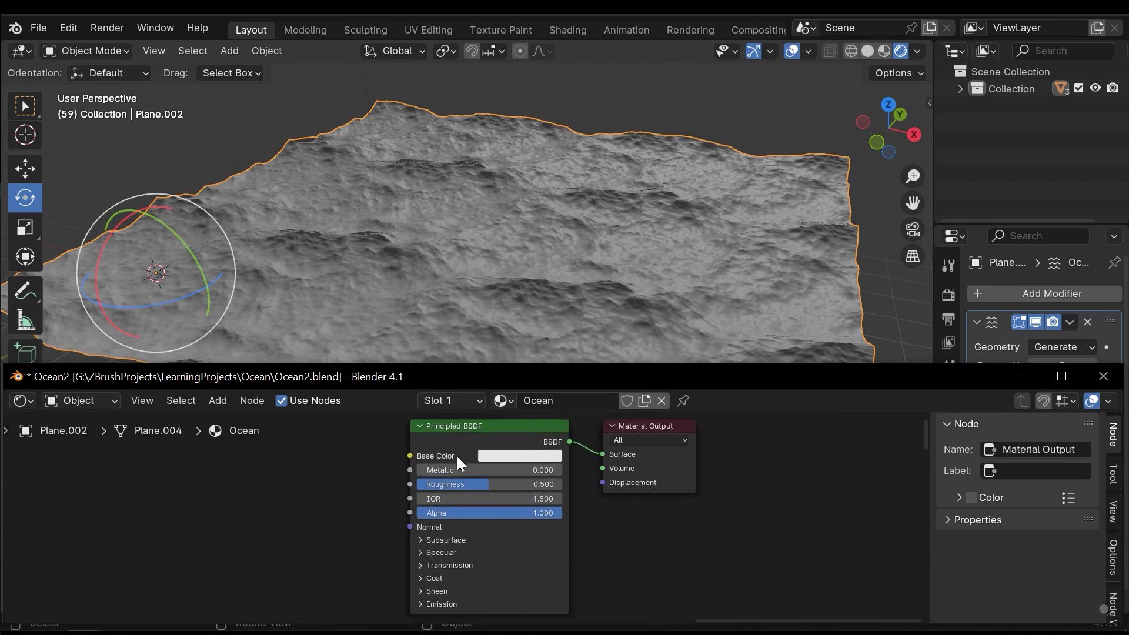
scroll(531, 488, up, 2)
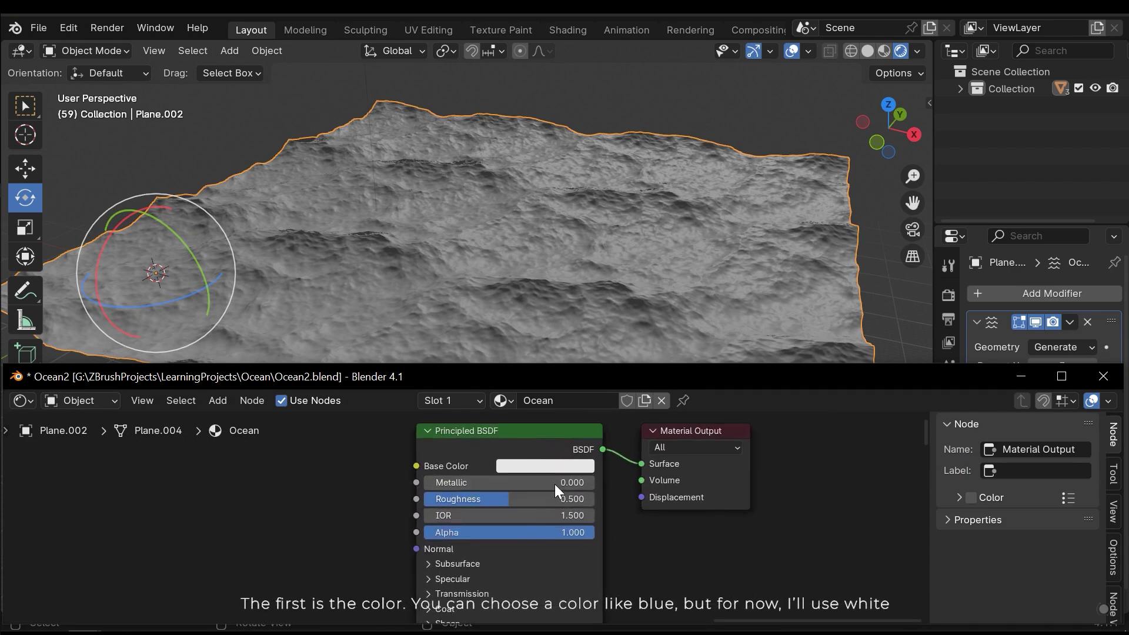
click(538, 466)
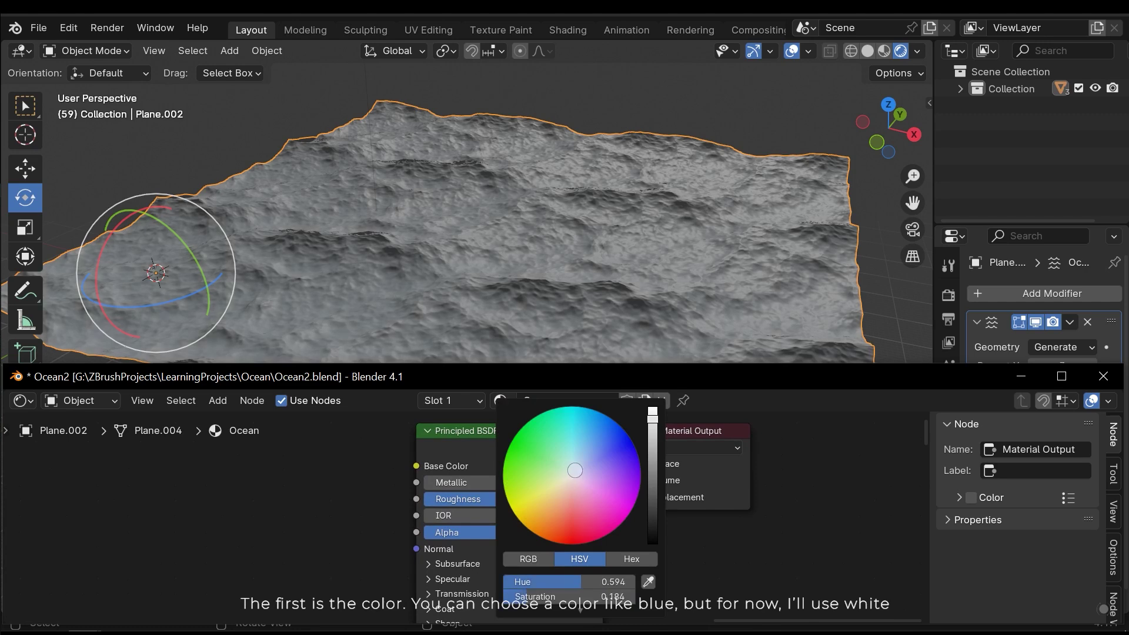
drag(575, 470, 576, 463)
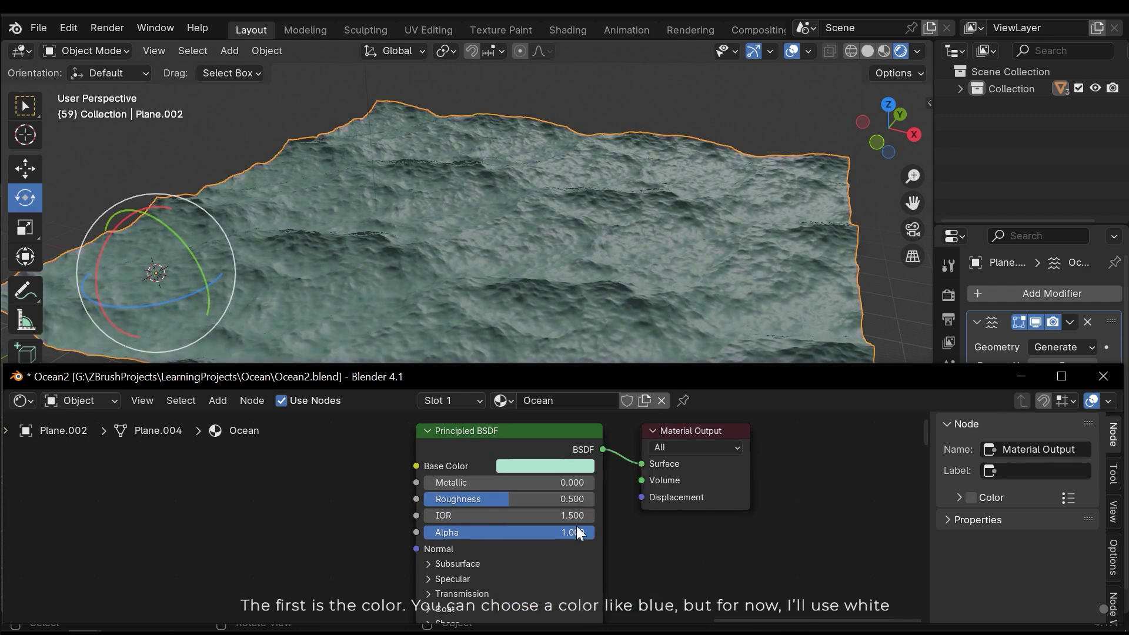
key(ctrl+z)
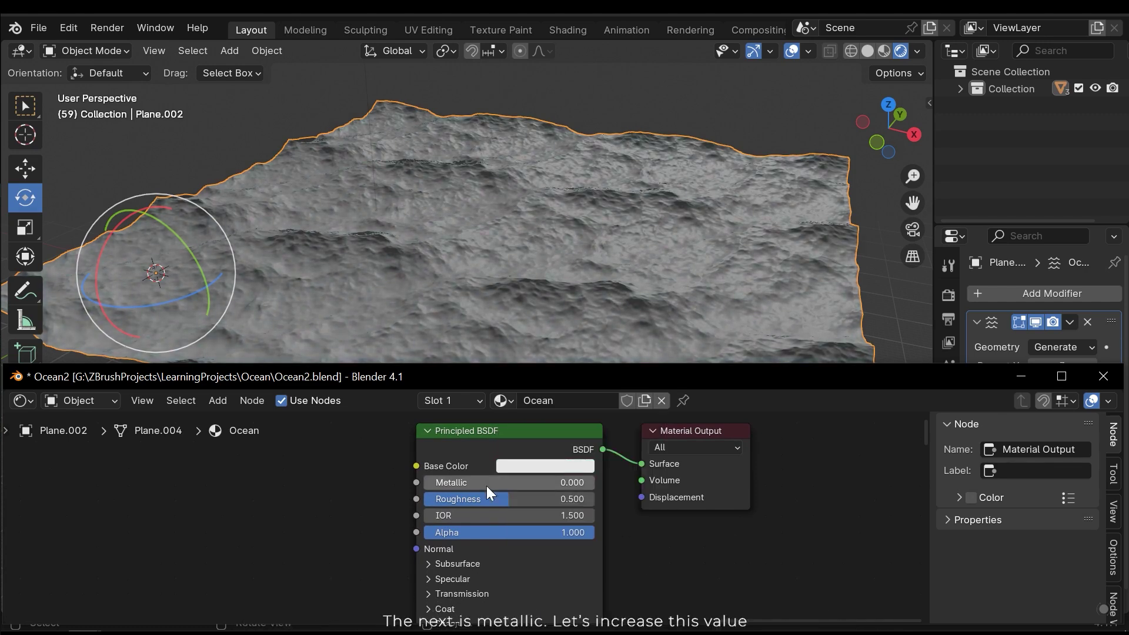
- Set the Principled BSDF's Metallic to 0.069 and its Roughness to 0.047
middle_drag(524, 221, 492, 230)
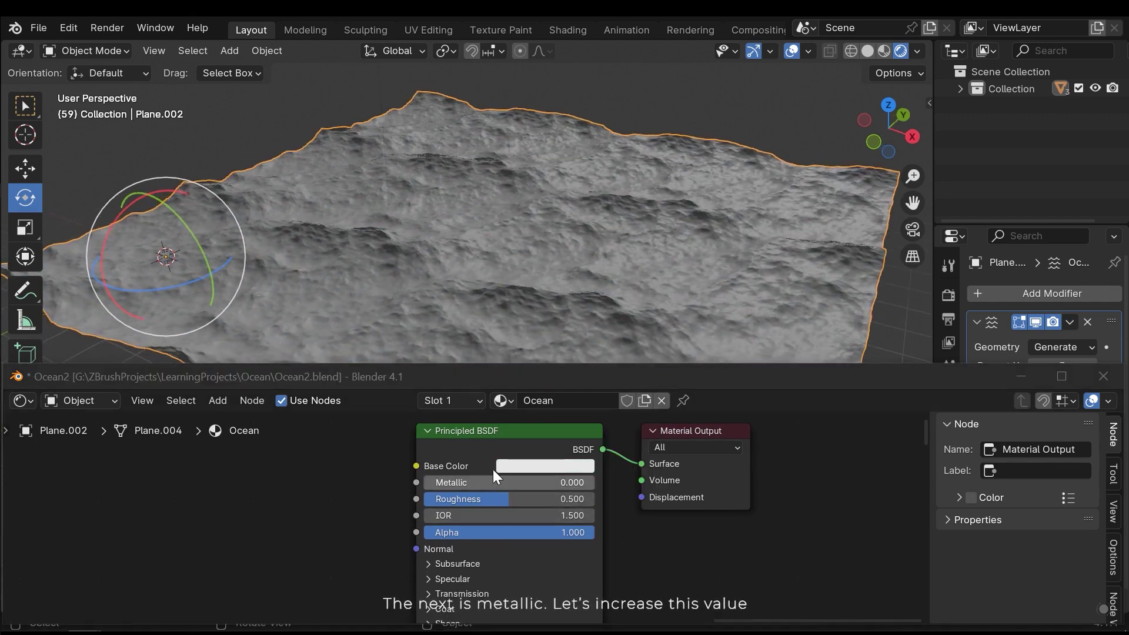
drag(475, 484, 421, 483)
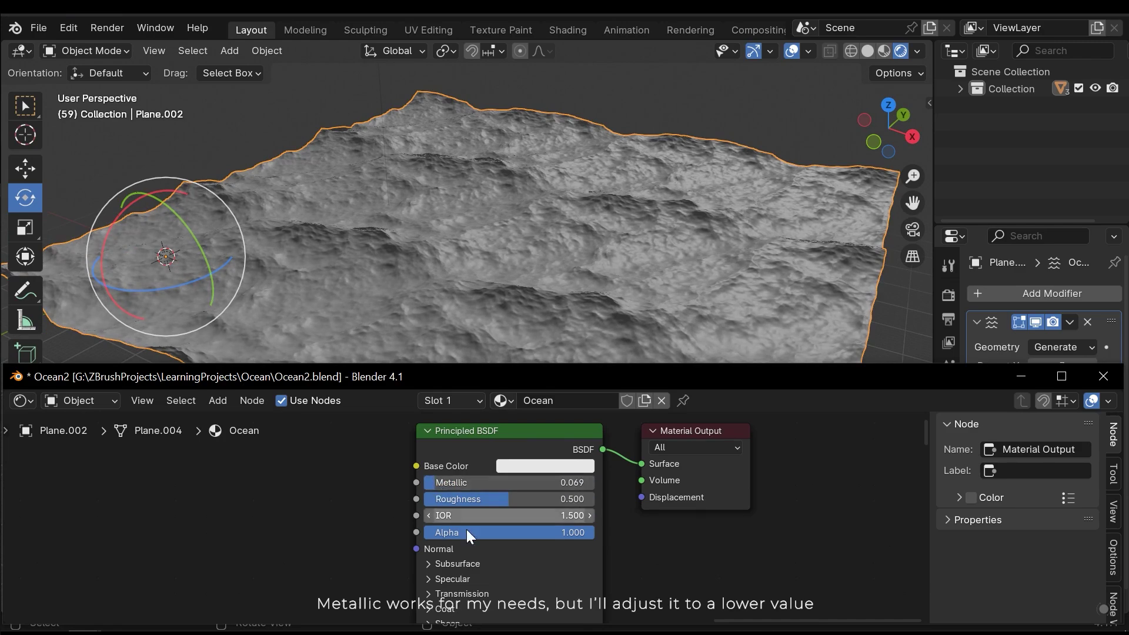
middle_drag(585, 259, 623, 259)
drag(505, 499, 426, 499)
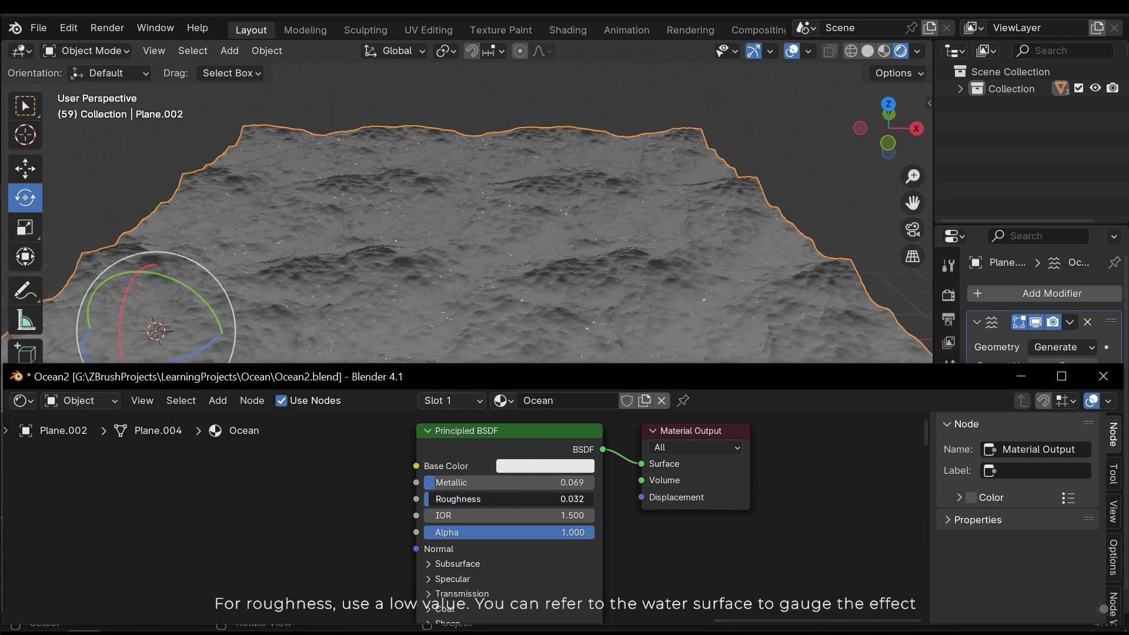
drag(426, 499, 431, 498)
middle_drag(492, 356, 523, 208)
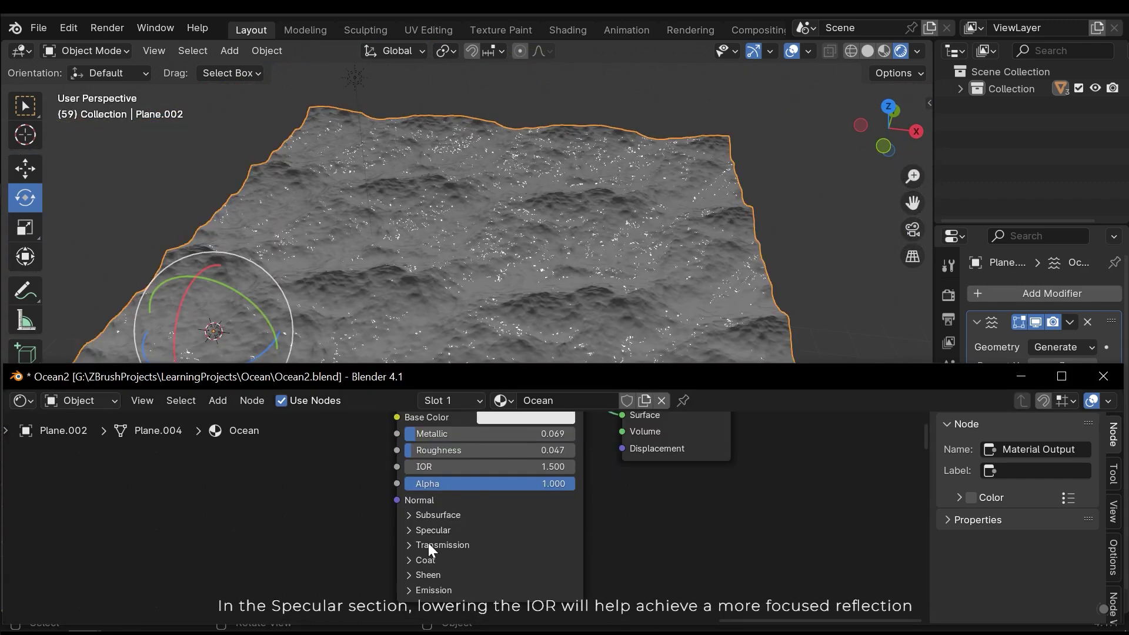
- Lower the IOR Level in the Principled BSDF's Specular settings to about 0.32
click(432, 530)
middle_drag(623, 528, 663, 486)
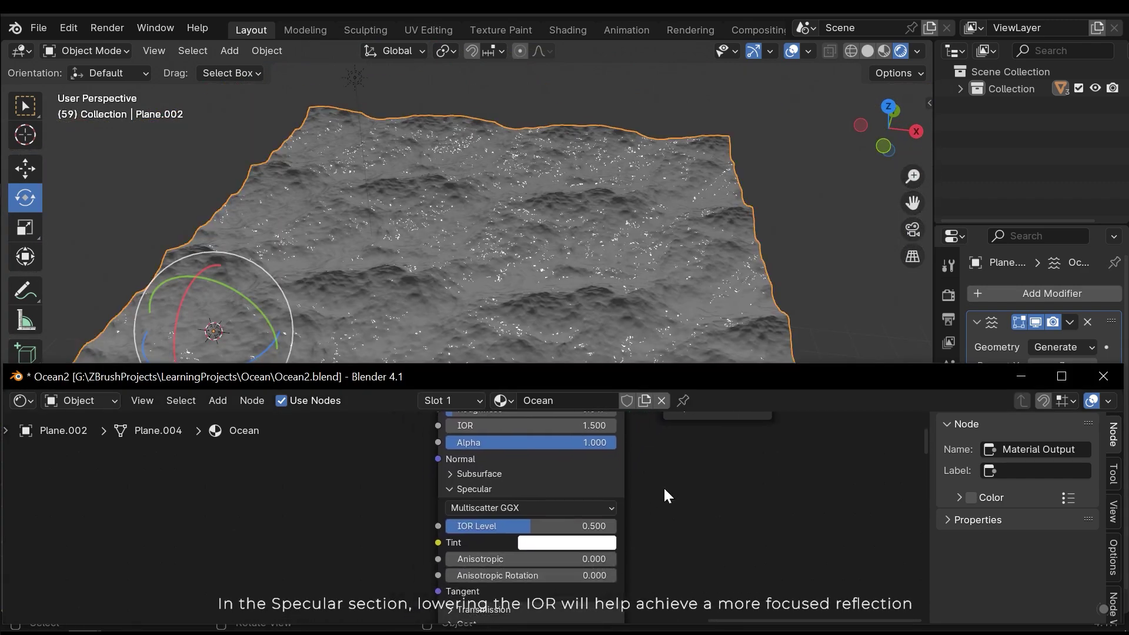
mouse_move(513, 524)
mouse_down()
mouse_move(497, 525)
mouse_move(521, 526)
mouse_up()
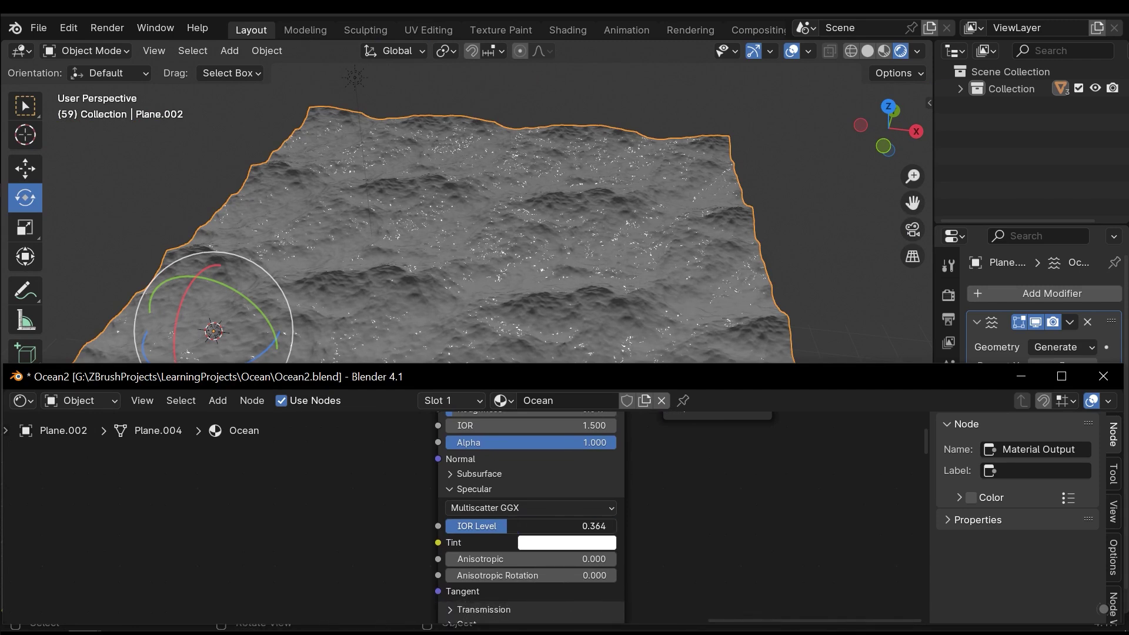
- Set the Principled BSDF's Transmission Weight to 1.000 for a water-like surface
middle_drag(684, 551, 682, 457)
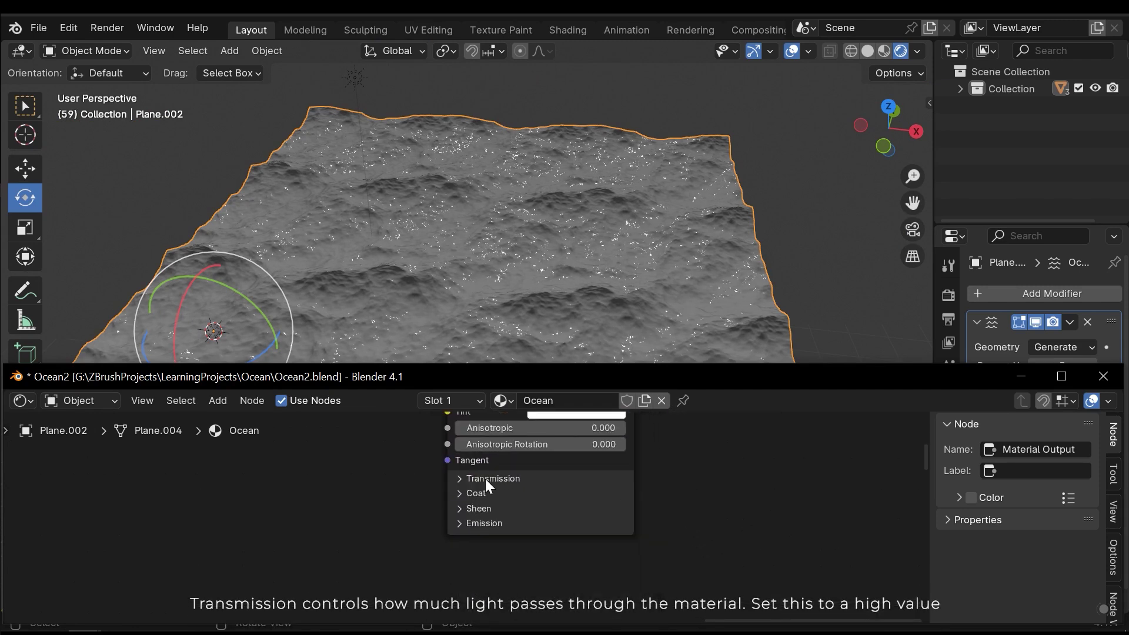
click(485, 479)
middle_drag(512, 306, 486, 210)
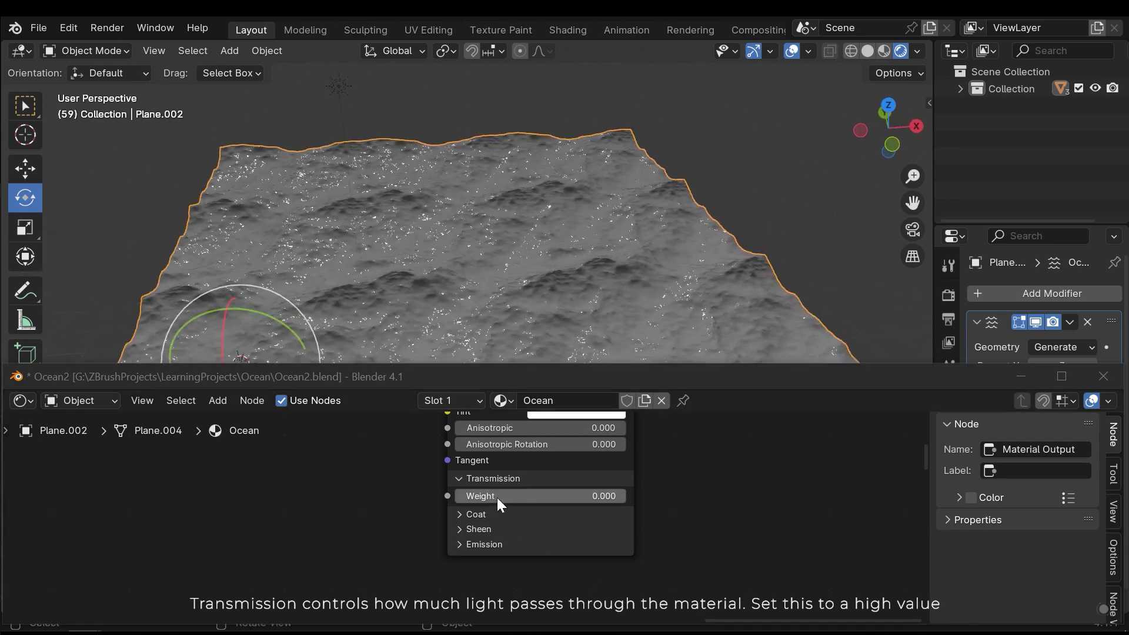
drag(496, 498, 624, 496)
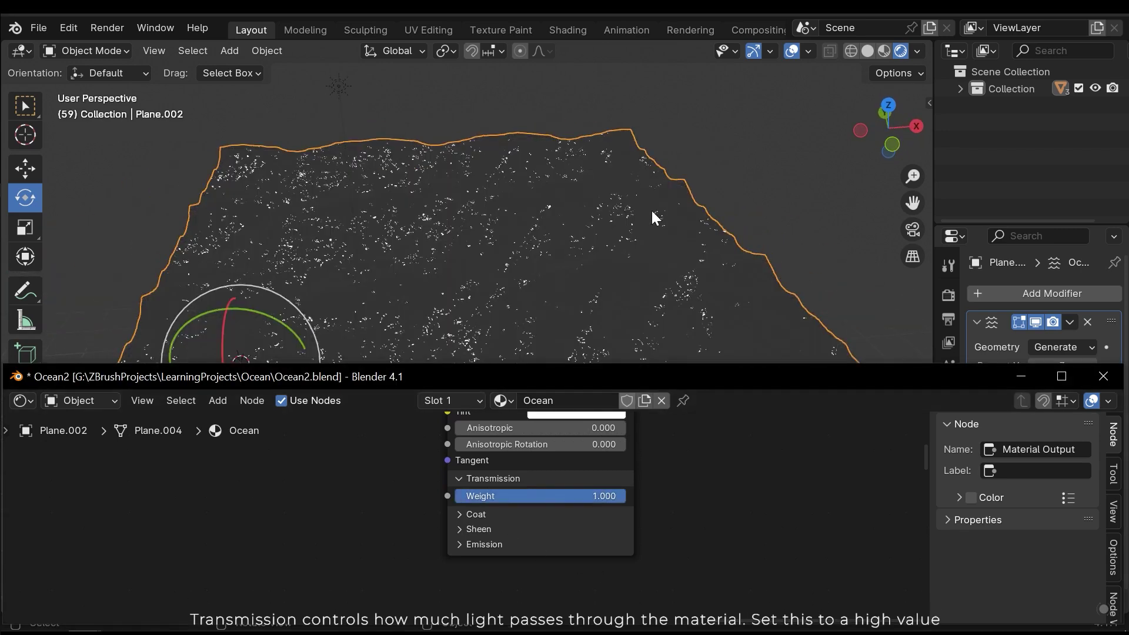
middle_drag(653, 217, 627, 203)
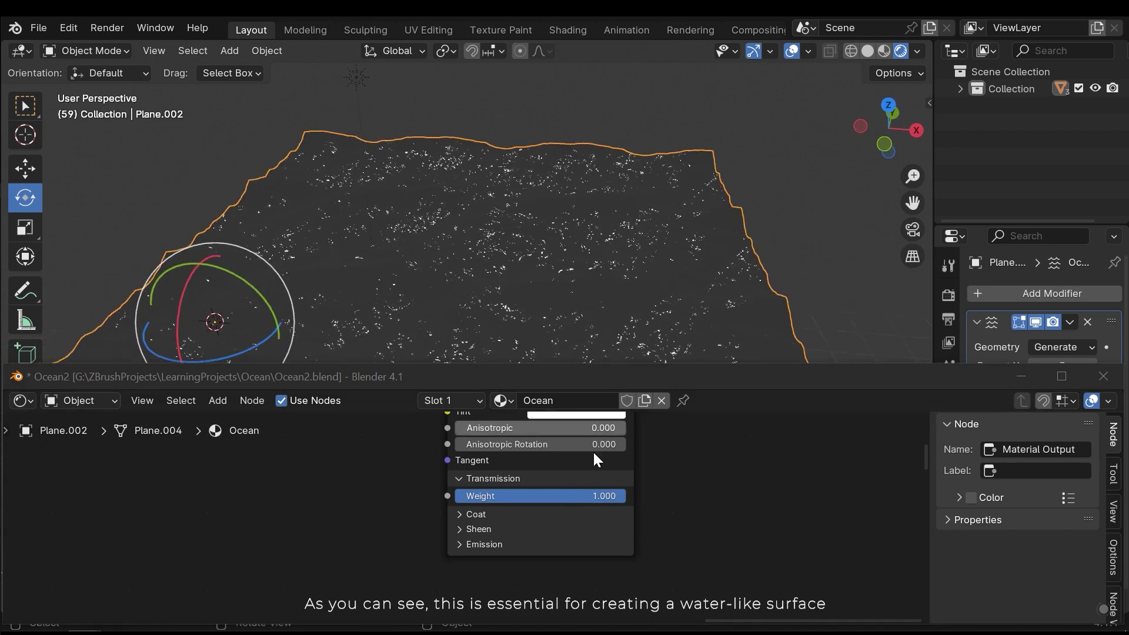
mouse_move(584, 498)
mouse_down()
mouse_move(511, 498)
mouse_move(625, 496)
mouse_move(468, 496)
mouse_move(624, 496)
mouse_up()
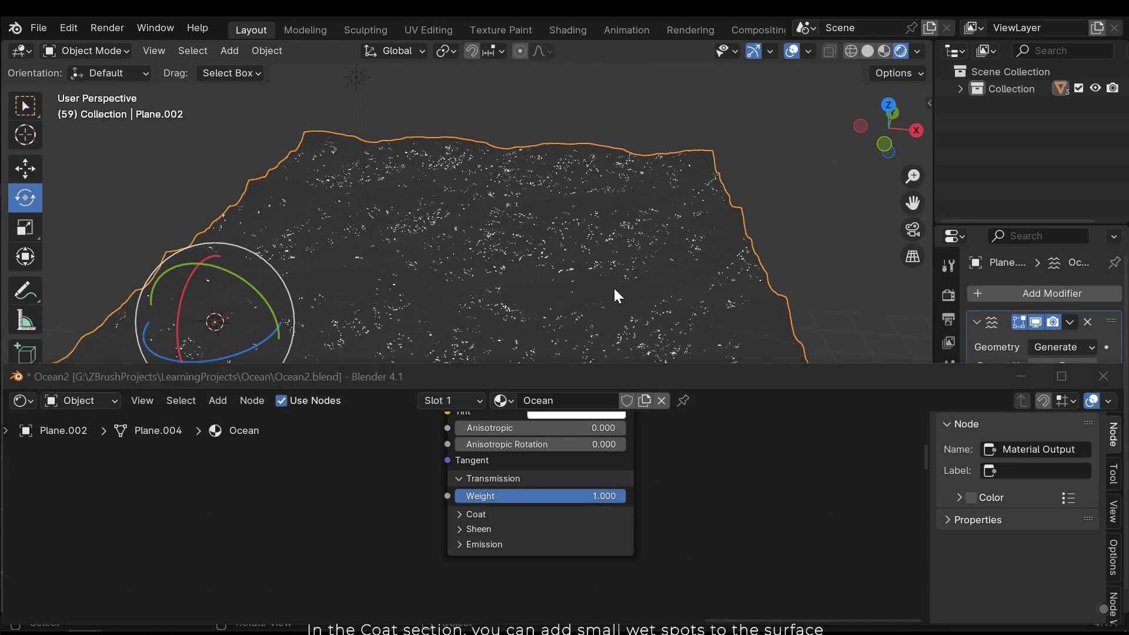
- Raise the Principled BSDF's Coat Weight to 1.000, comparing the wet highlights at low and full weight
click(474, 515)
middle_drag(703, 524, 708, 471)
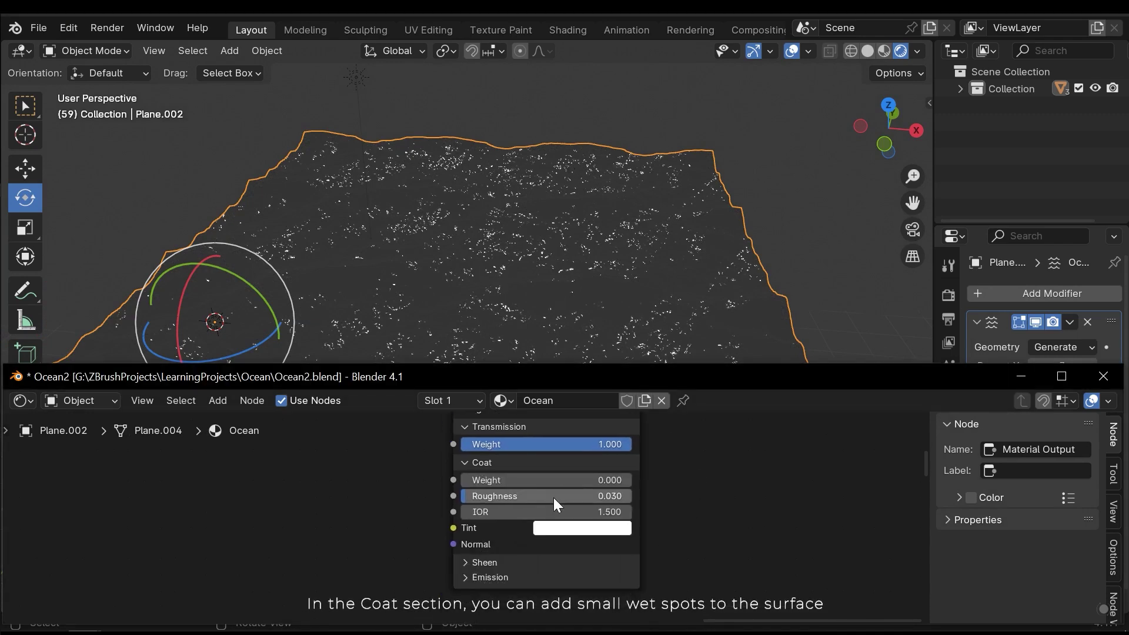
scroll(568, 283, up, 3)
shift+middle_drag(568, 282, 588, 194)
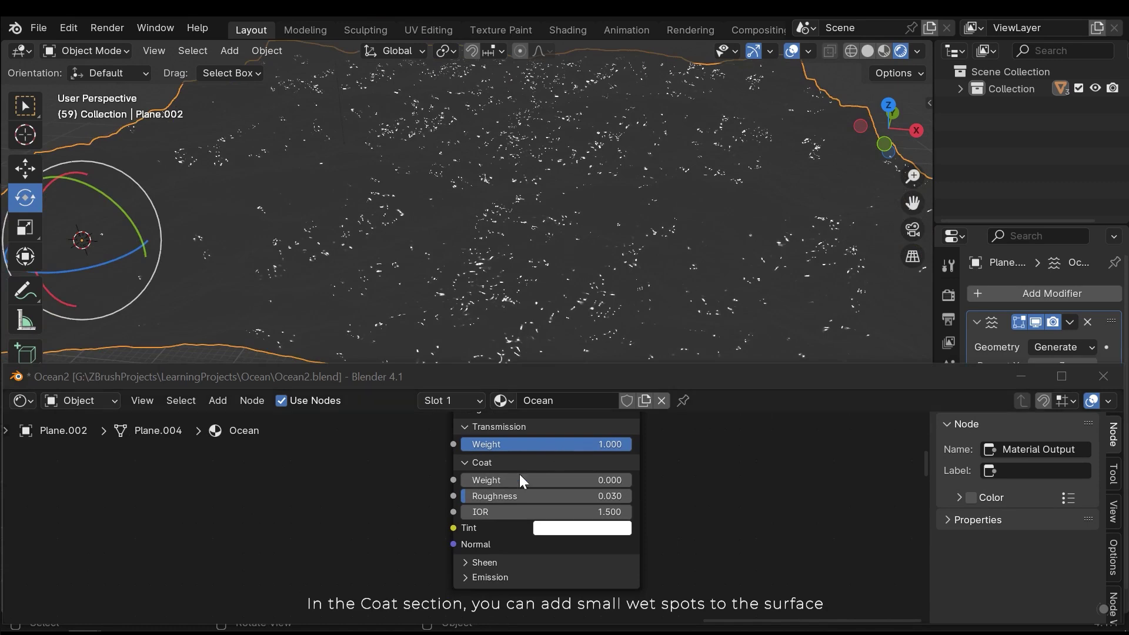
drag(520, 477, 629, 481)
middle_drag(539, 179, 466, 281)
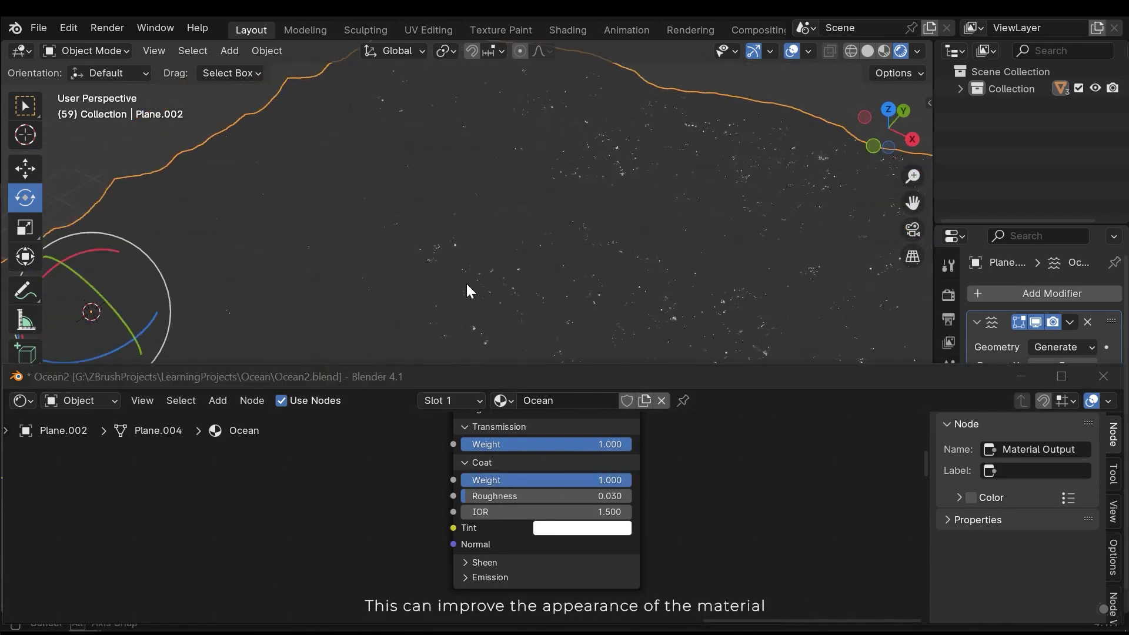
scroll(471, 285, up, 1)
drag(582, 481, 432, 481)
drag(594, 480, 630, 480)
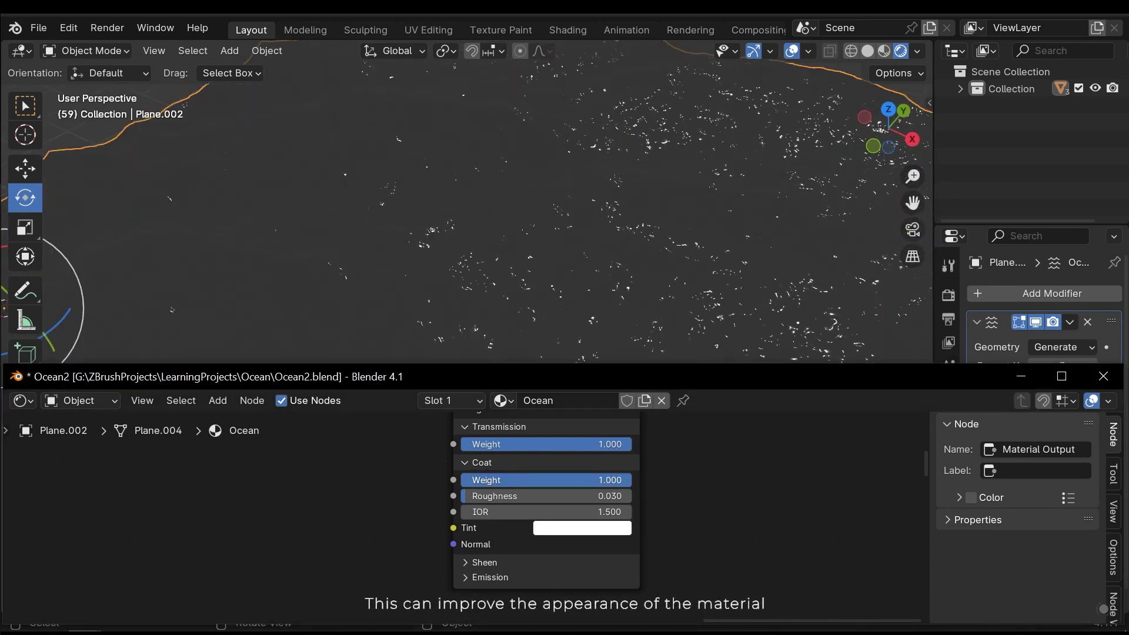
scroll(537, 266, down, 4)
scroll(534, 253, up, 3)
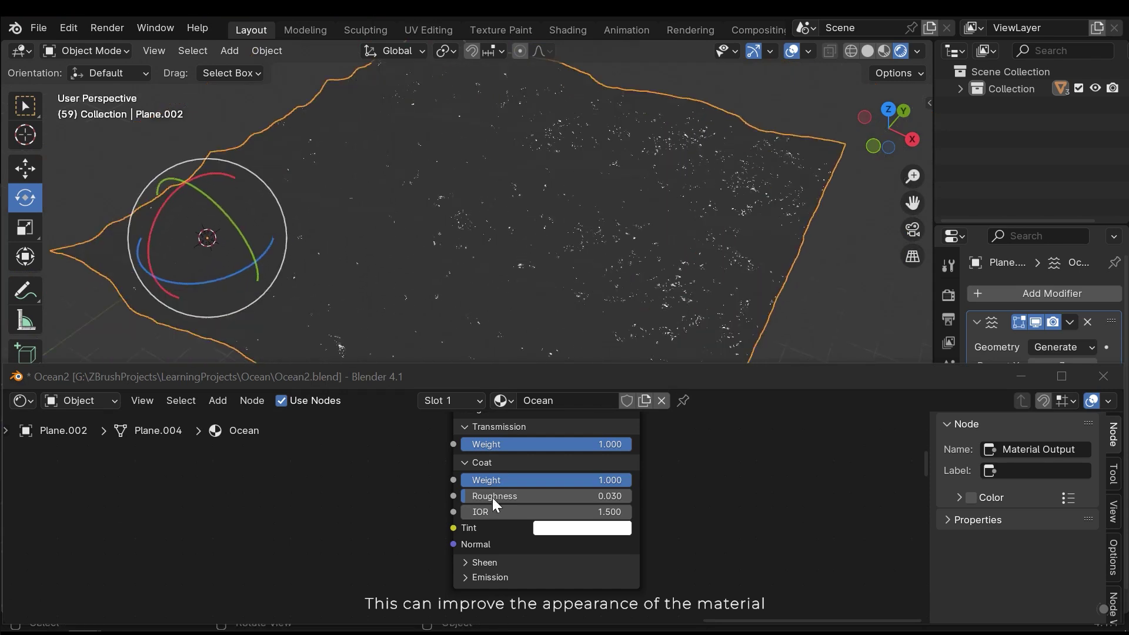
- Set the Principled BSDF's Sheen Weight to about 0.1 to add soft highlights along the waves
click(482, 463)
click(484, 478)
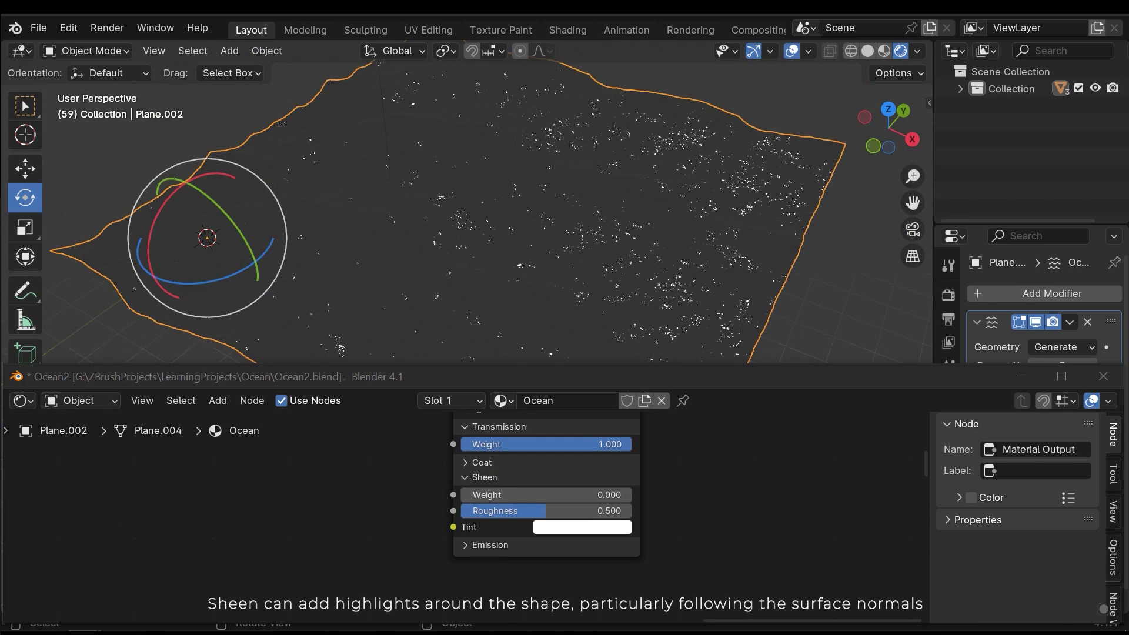
click(709, 497)
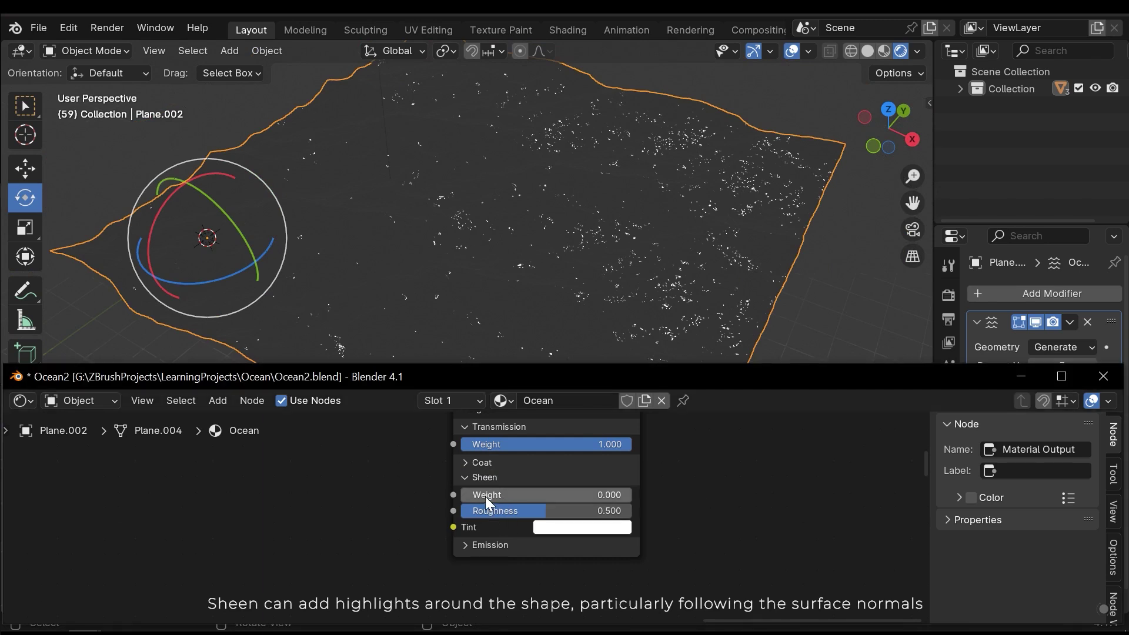
middle_drag(446, 200, 432, 184)
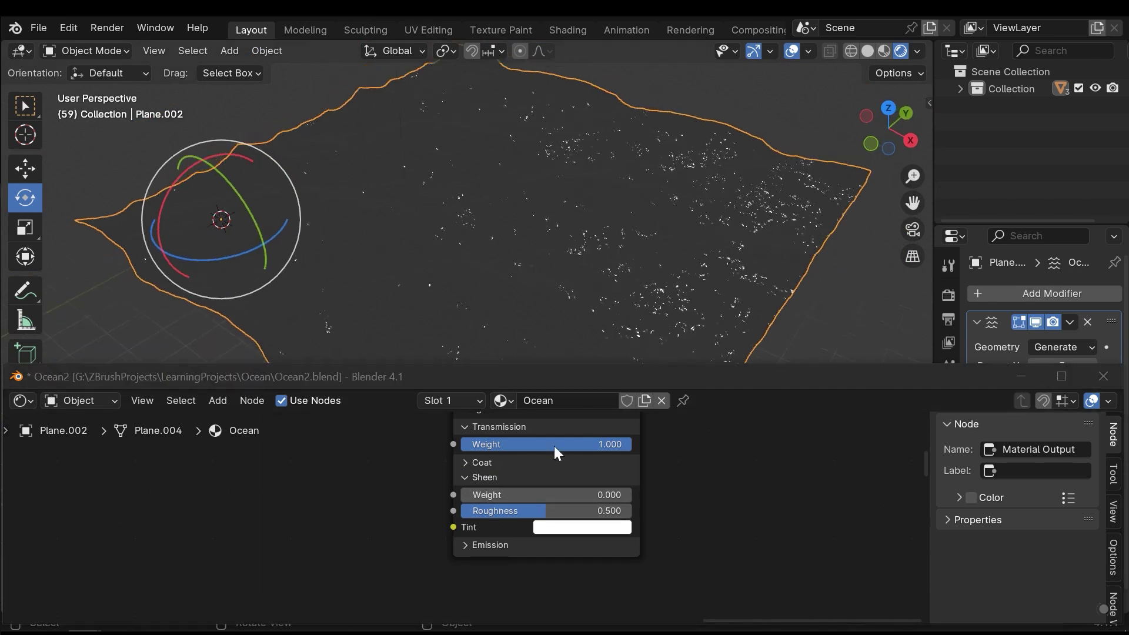
drag(504, 494, 520, 495)
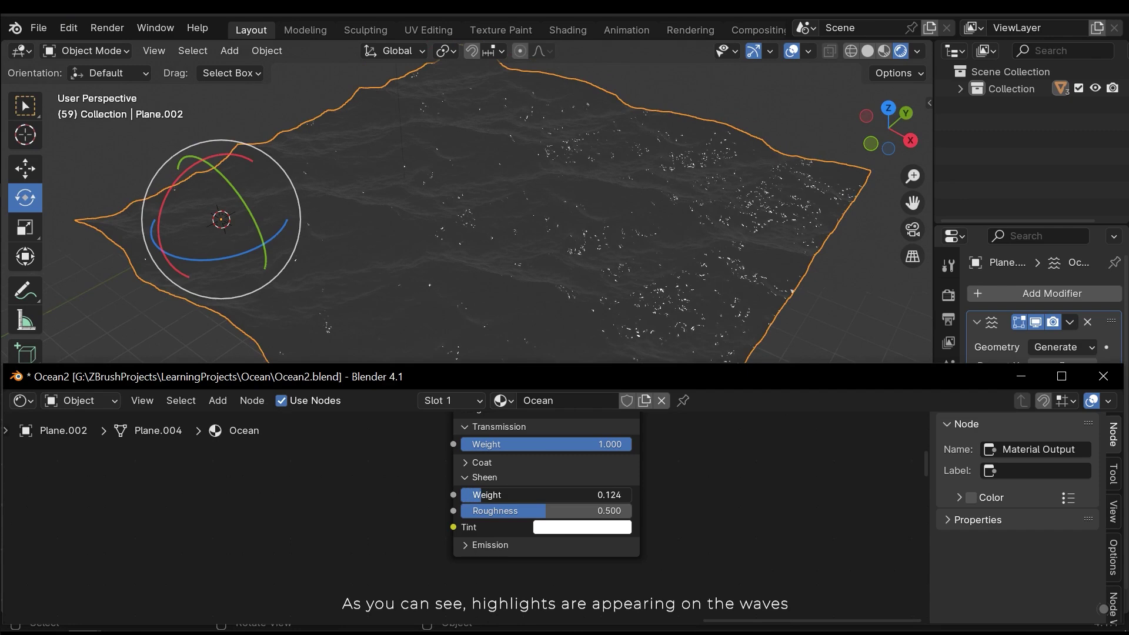
drag(525, 495, 521, 495)
middle_drag(510, 215, 518, 330)
scroll(631, 460, down, 3)
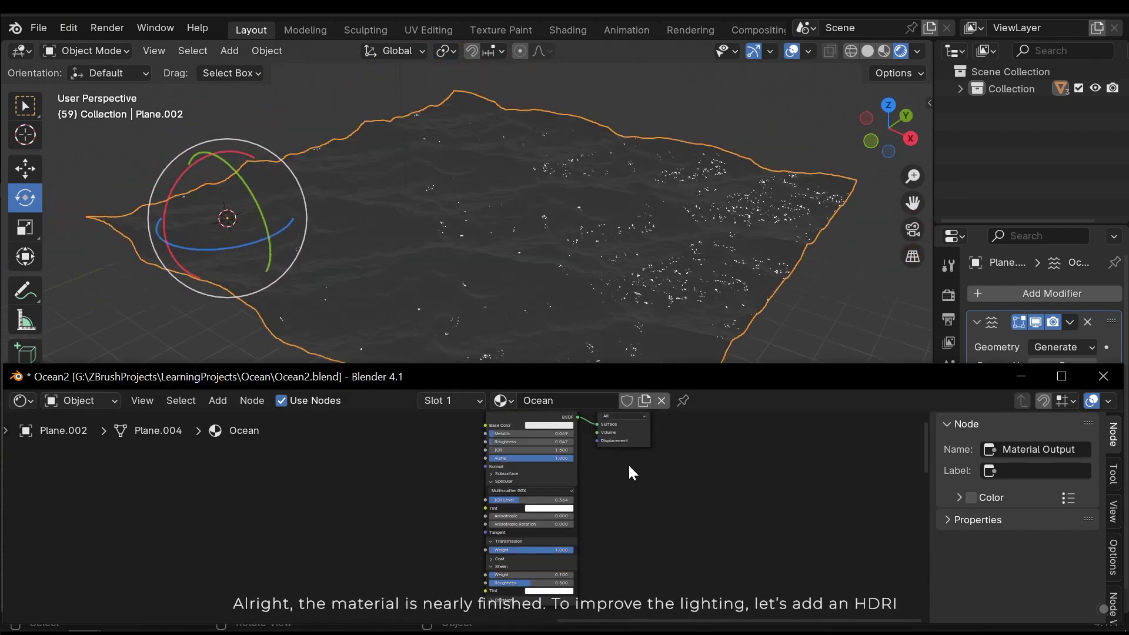
- Deselect the ocean and switch the shader editor from the object material to the World node tree
click(763, 164)
middle_drag(595, 203, 651, 204)
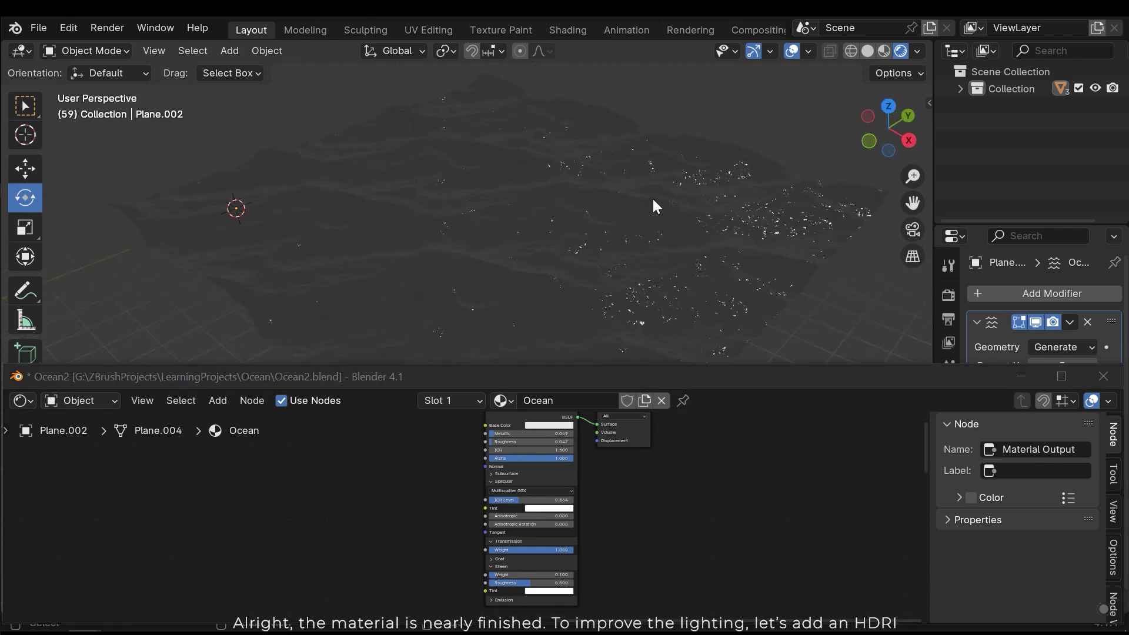
scroll(255, 466, up, 3)
click(94, 397)
click(87, 454)
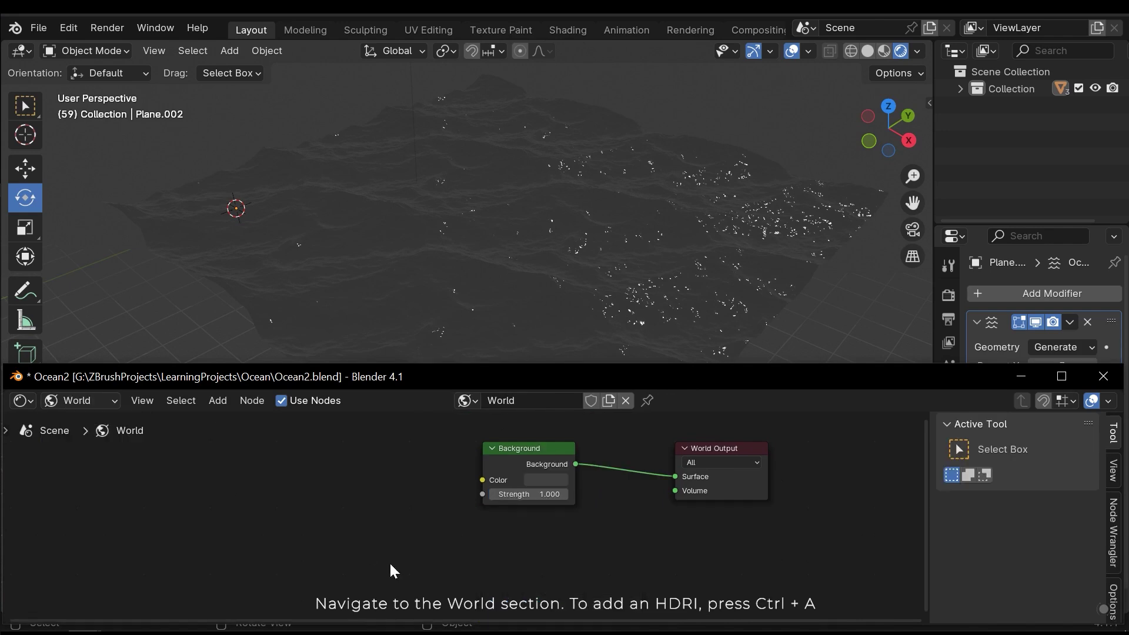
- Add an Environment Texture node to the World node tree, placed ahead of the Background node
middle_drag(507, 516, 492, 491)
scroll(365, 489, up, 3)
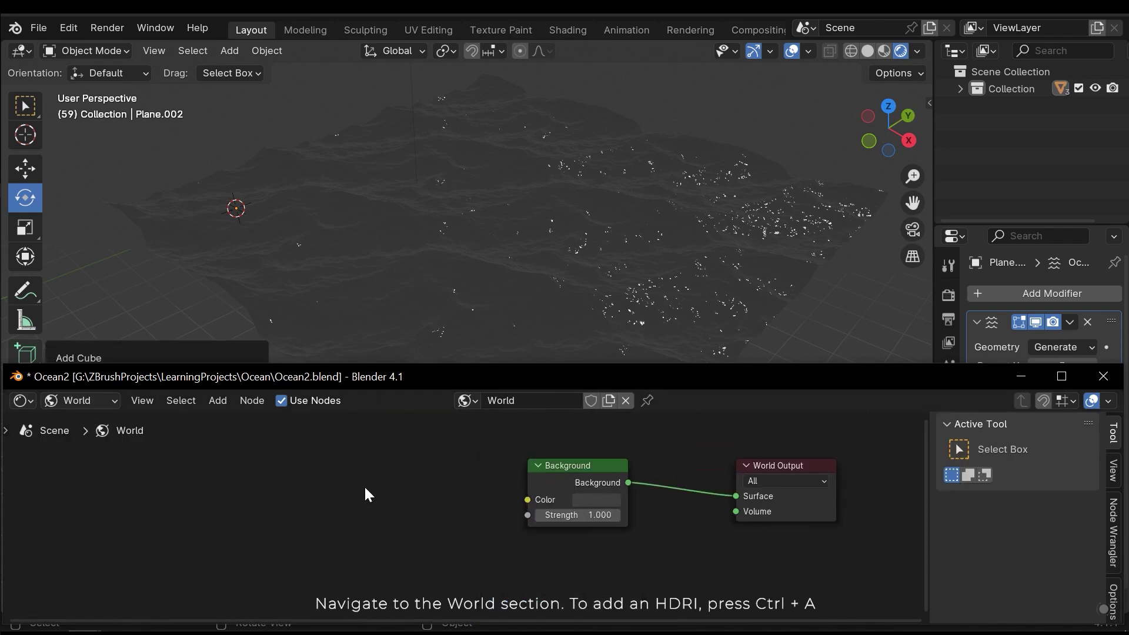
middle_drag(446, 519, 489, 523)
key(shift+a)
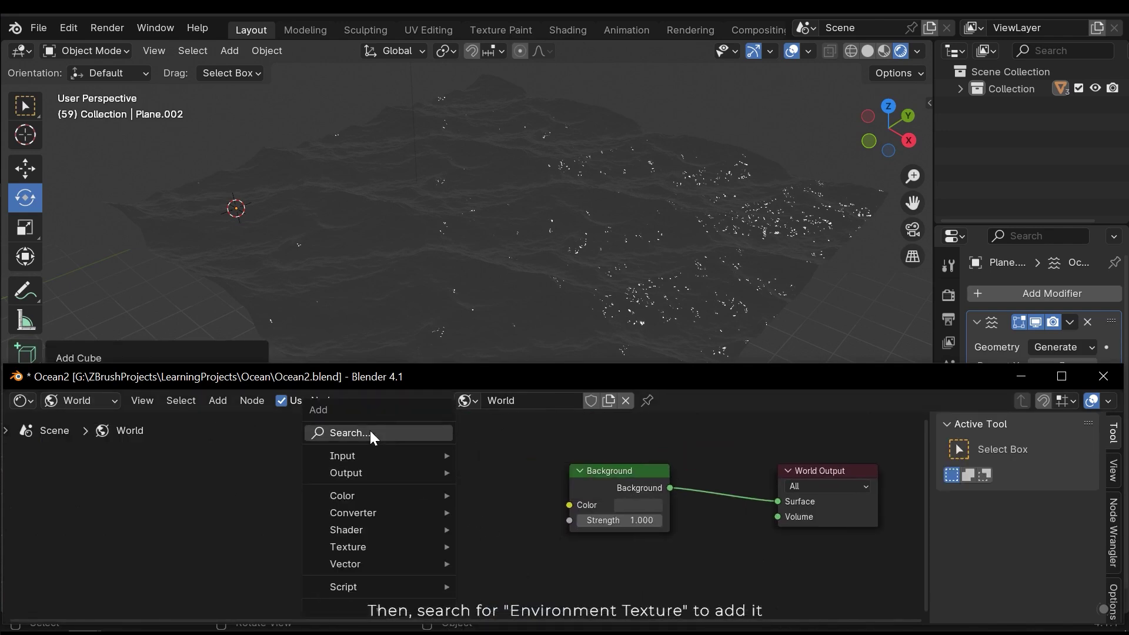
click(340, 431)
text(env)
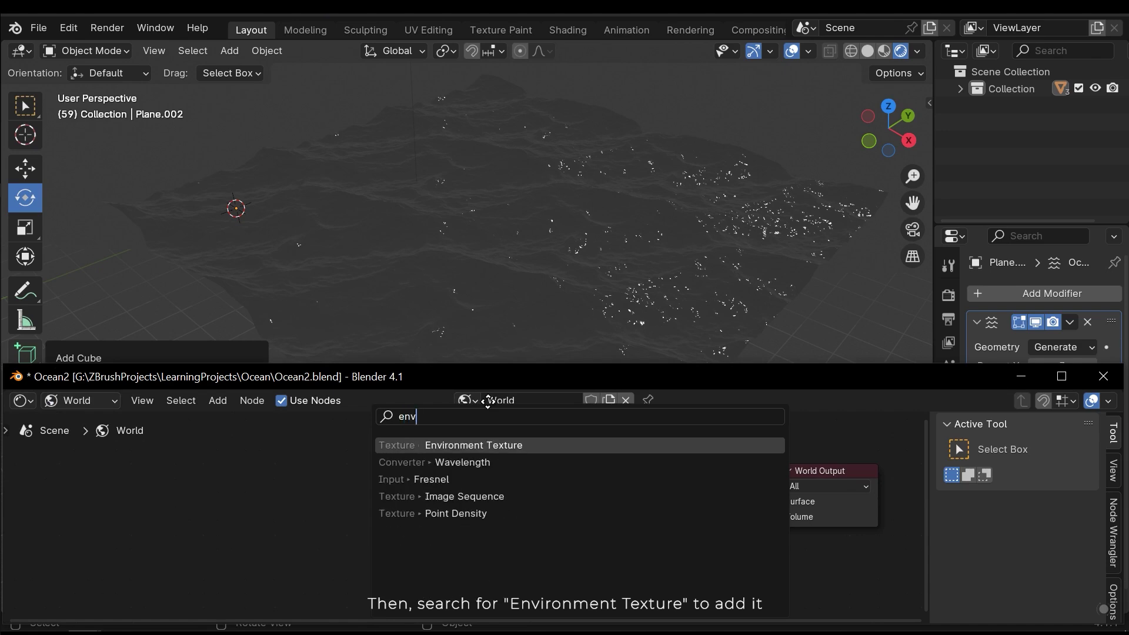
key(Return)
click(305, 440)
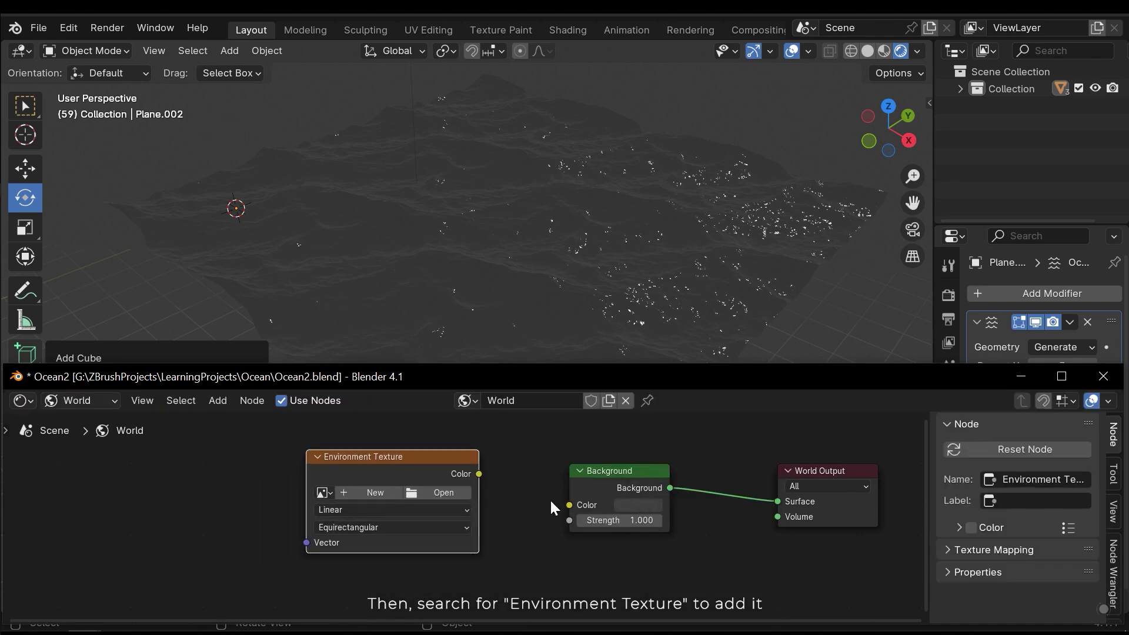
- Load rustig_koppie_puresky_8k.hdr into the Environment Texture and connect its Color output to the Background node's Color input
click(436, 493)
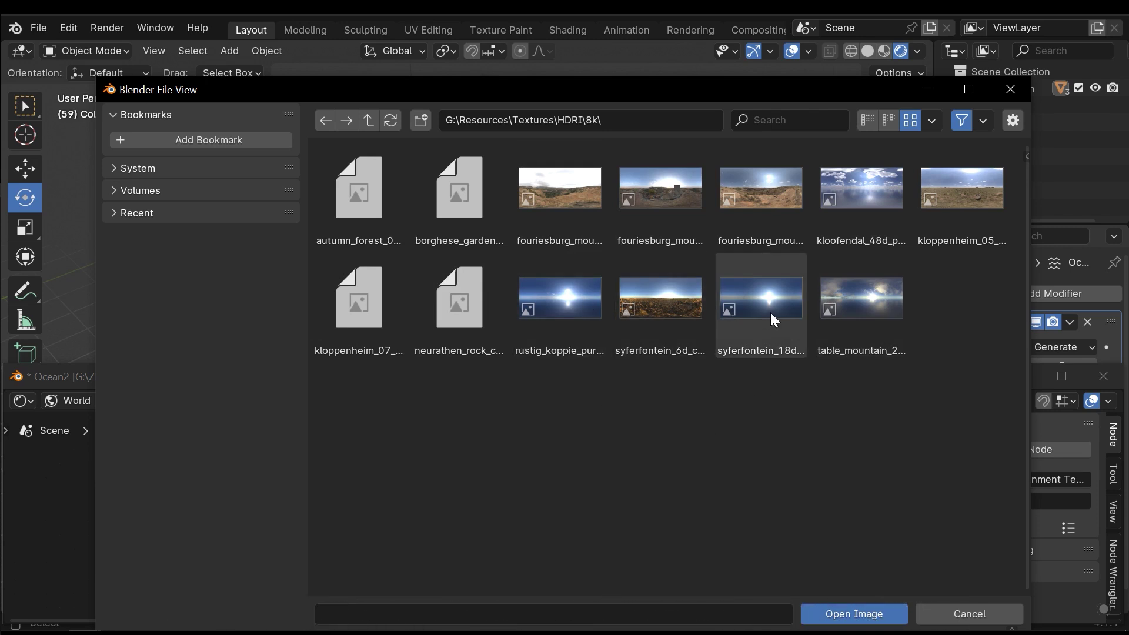
double_click(552, 285)
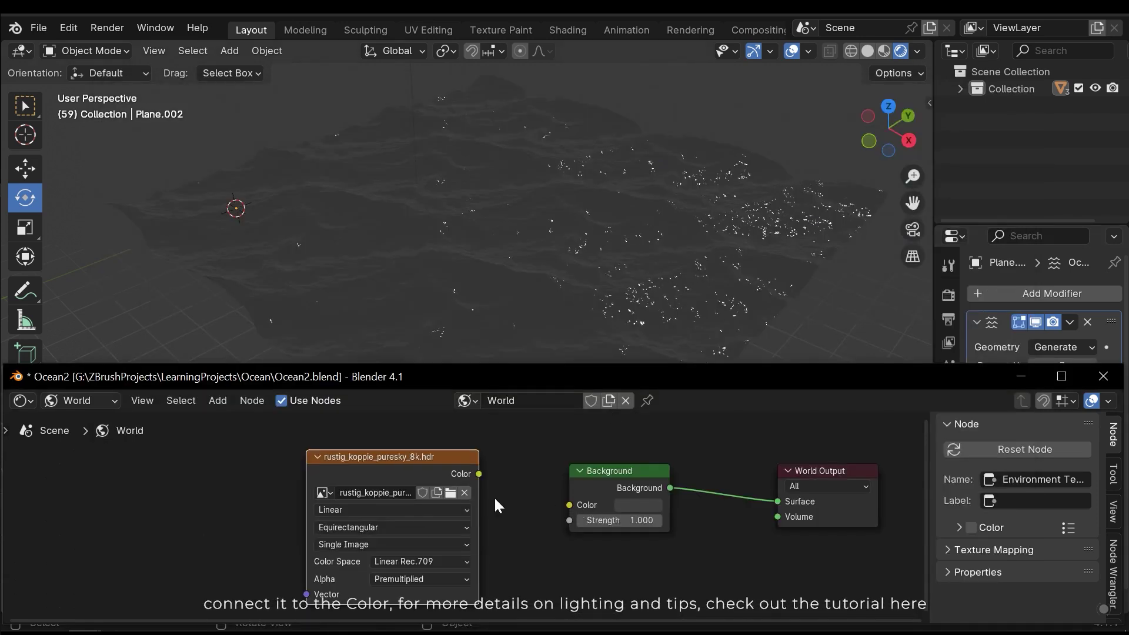
middle_drag(495, 500, 363, 471)
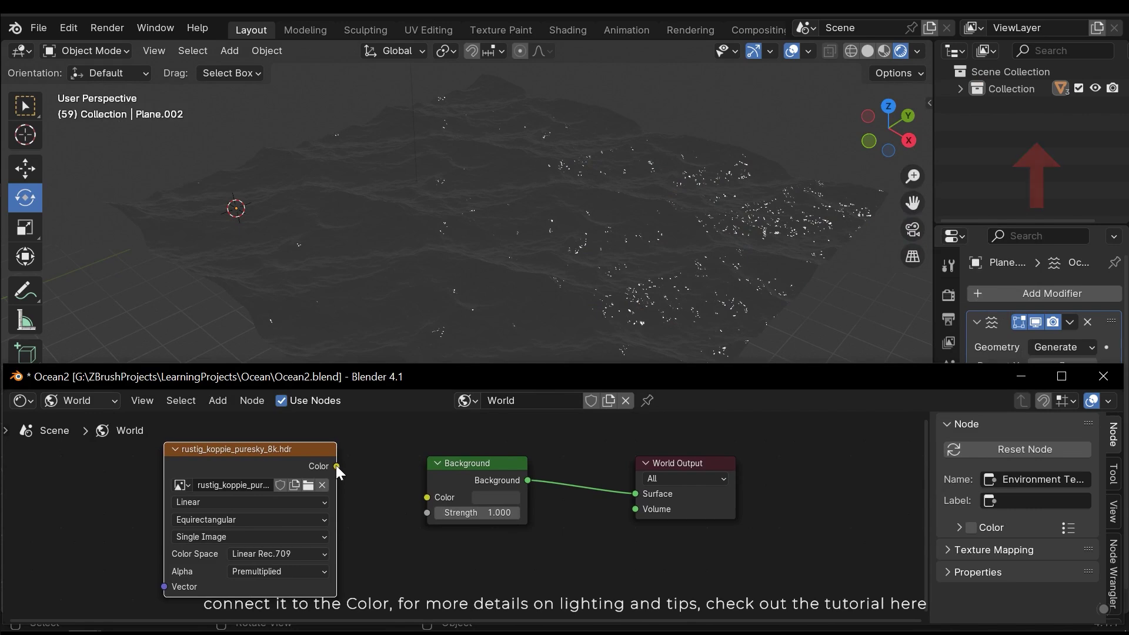
drag(336, 466, 426, 497)
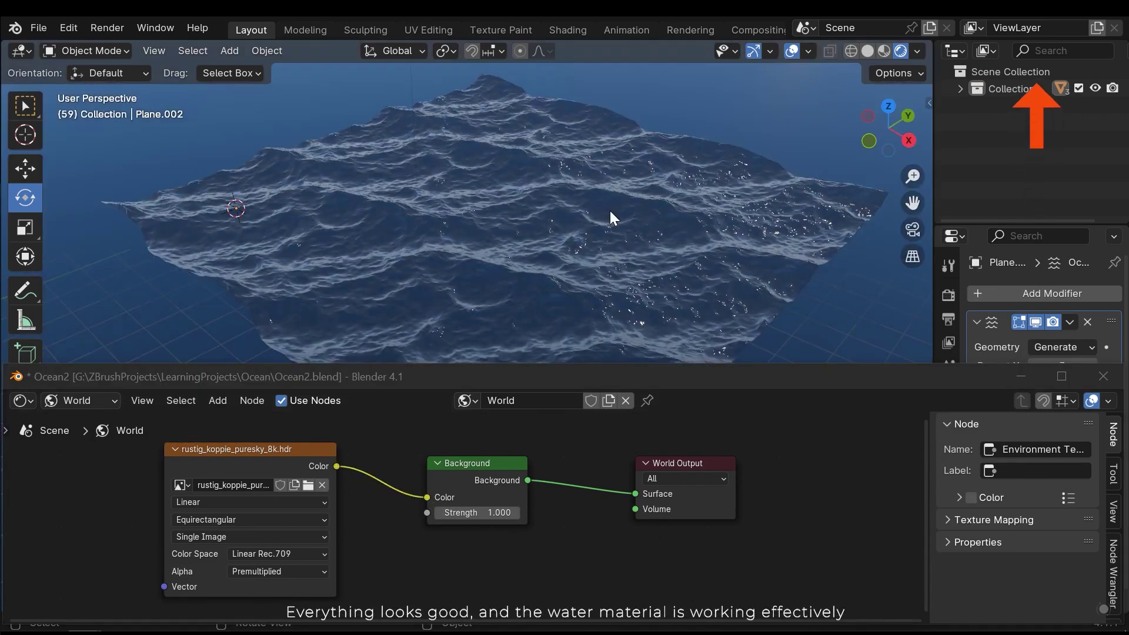
middle_drag(622, 221, 800, 256)
- Switch the shader editor back to the object material, delete the sun light and select the ocean plane
click(82, 401)
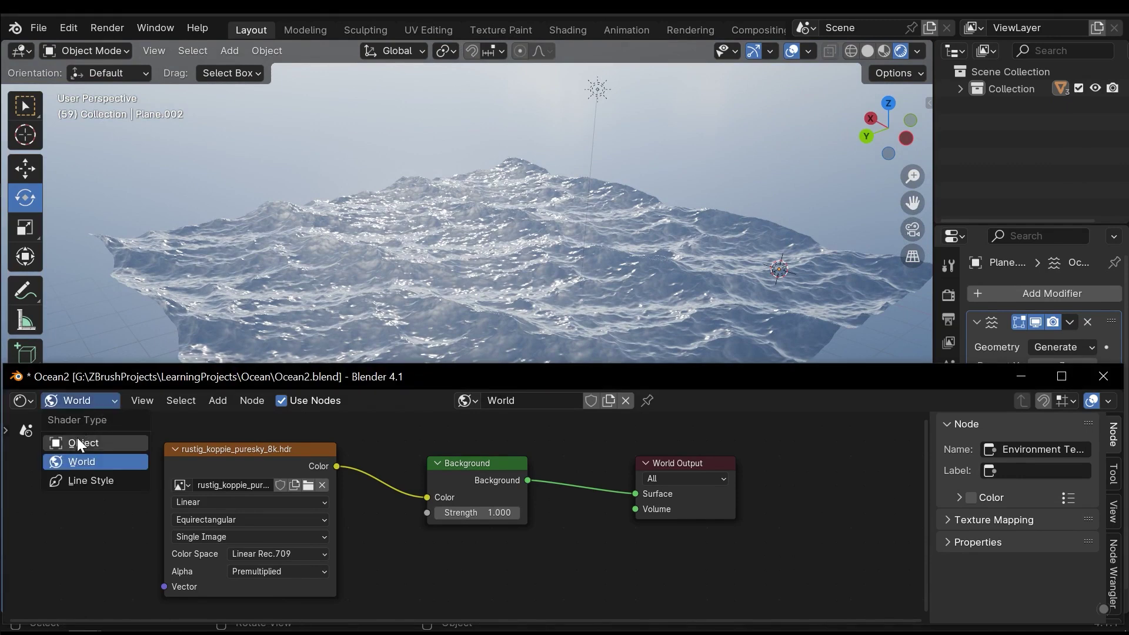
click(76, 443)
click(597, 89)
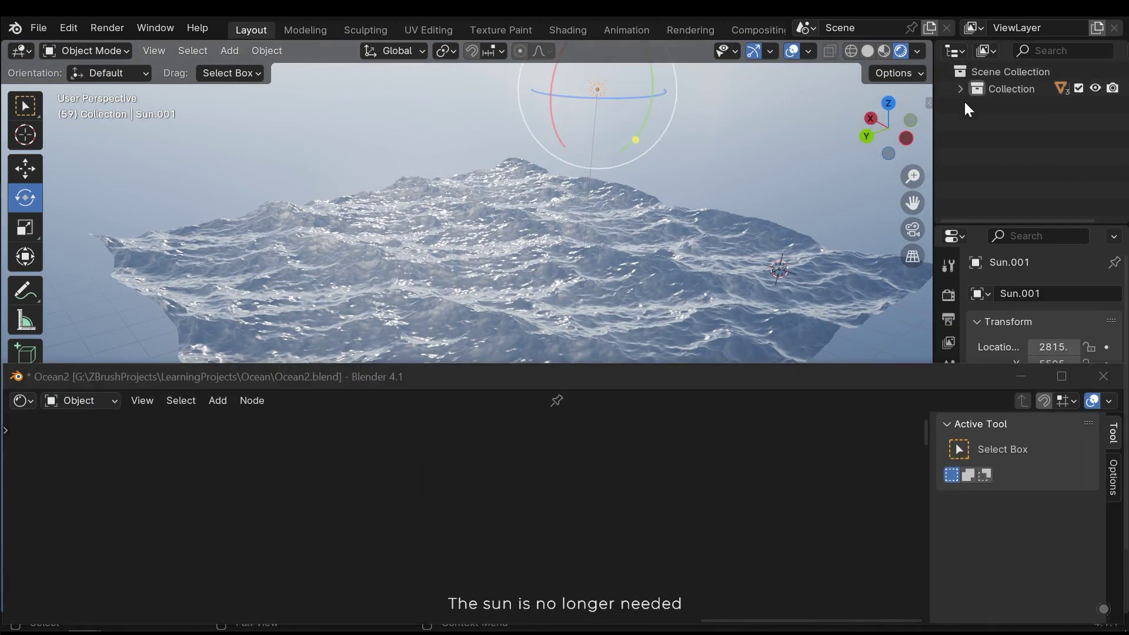
middle_drag(680, 182, 528, 203)
key(Delete)
click(752, 298)
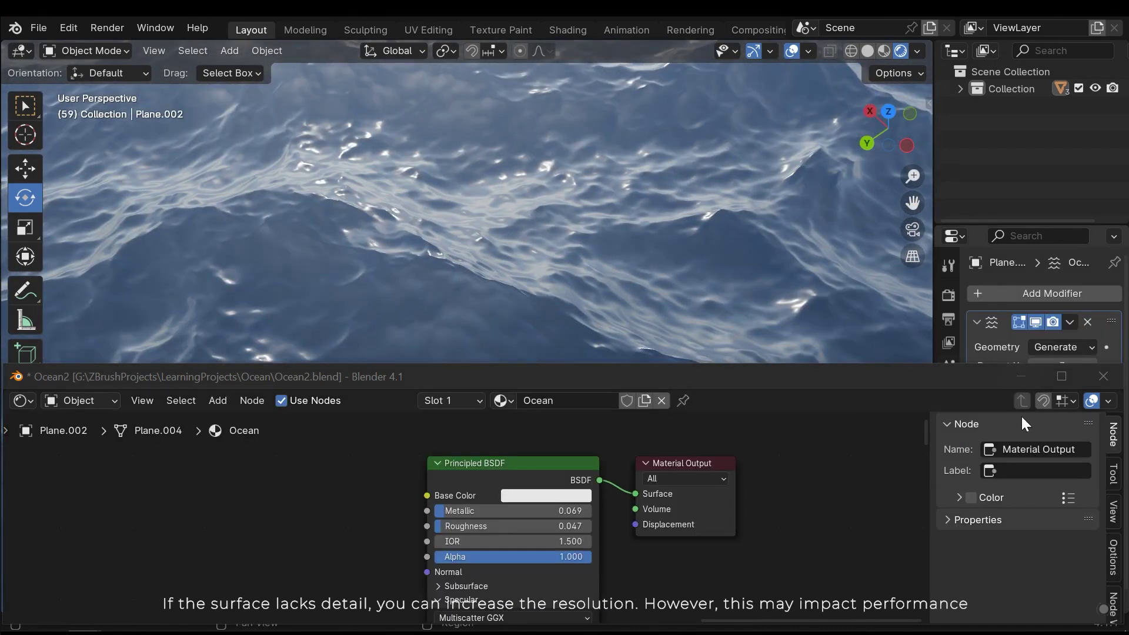
- Try a viewport resolution of 25 on the Ocean modifier to add surface detail
drag(882, 375, 547, 380)
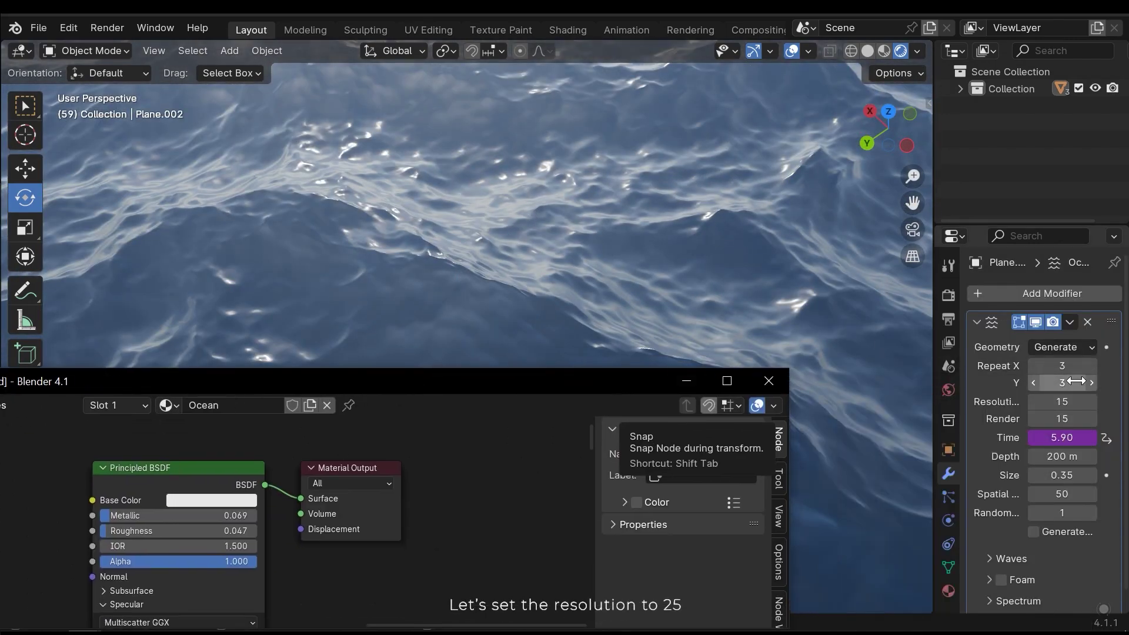
click(1076, 406)
text(25)
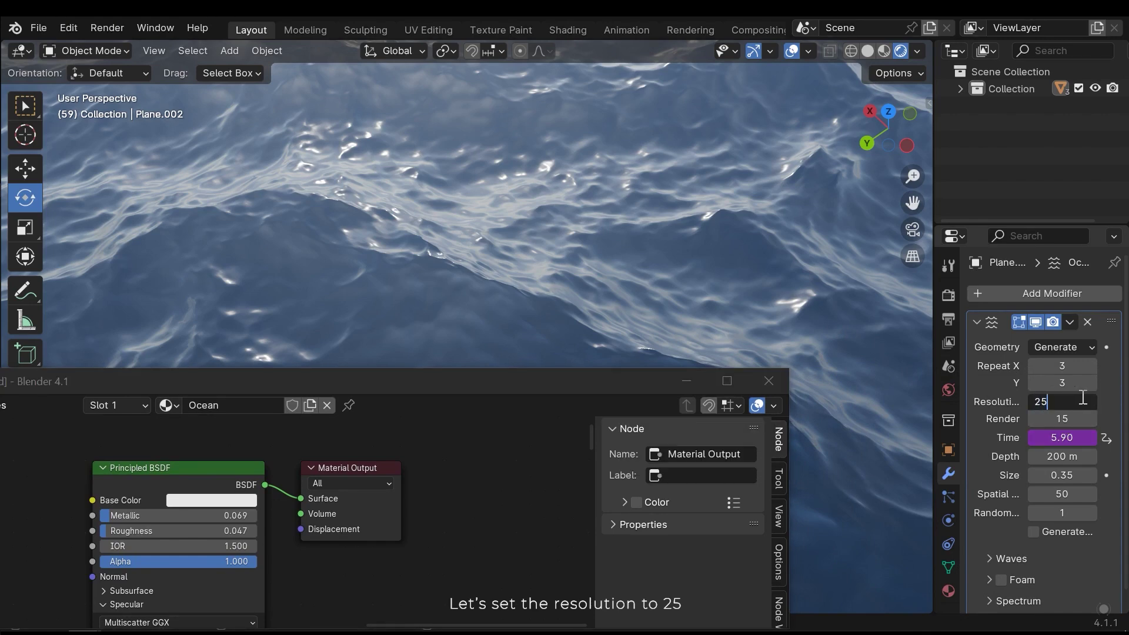
key(Return)
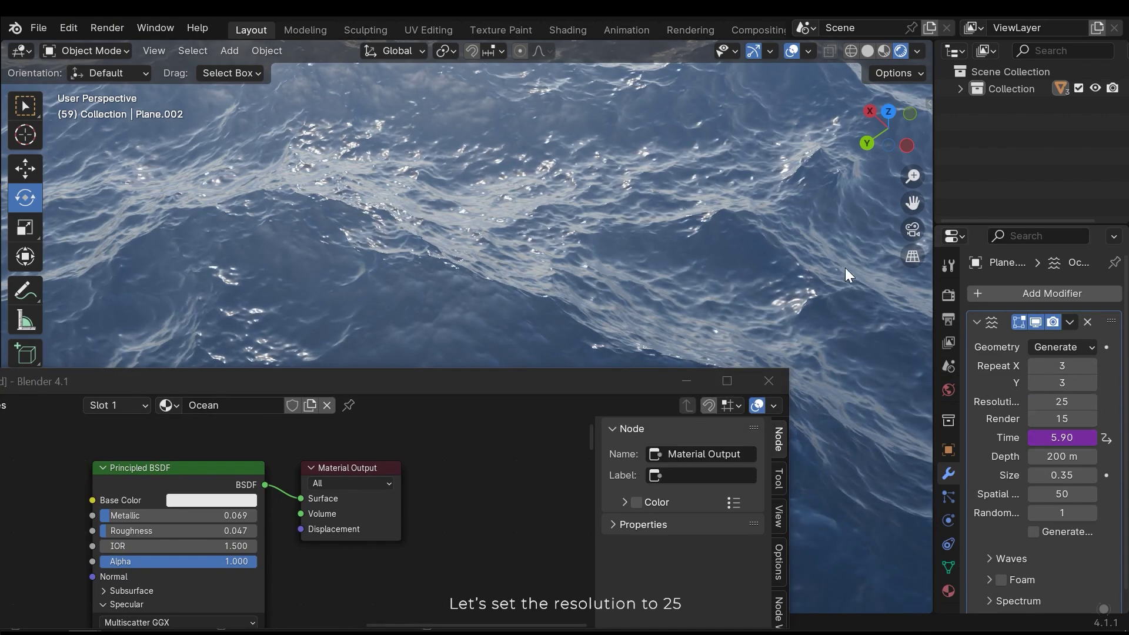
drag(469, 382, 457, 435)
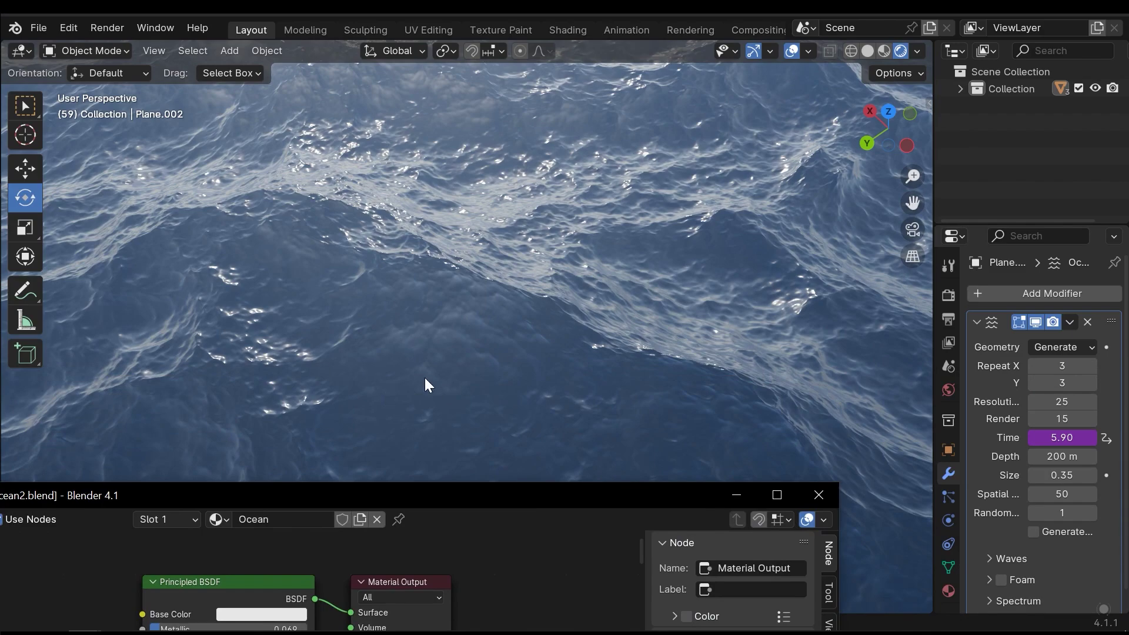
- Play and stop the ocean animation to evaluate its playback performance, and examine the wave surface up close
scroll(654, 333, down, 8)
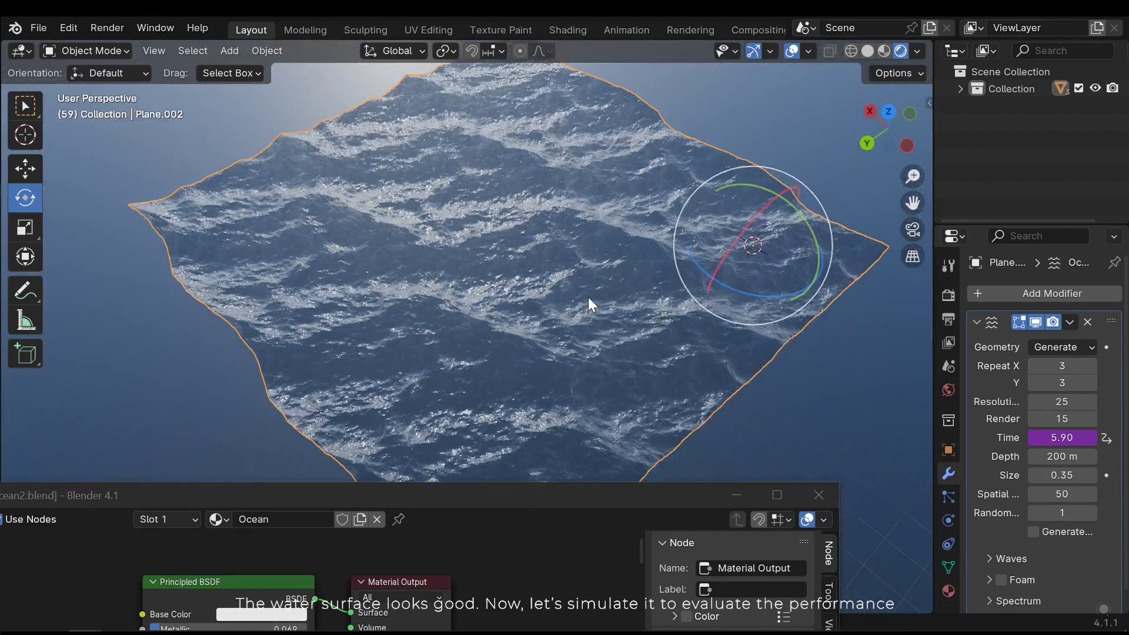
middle_drag(589, 298, 620, 252)
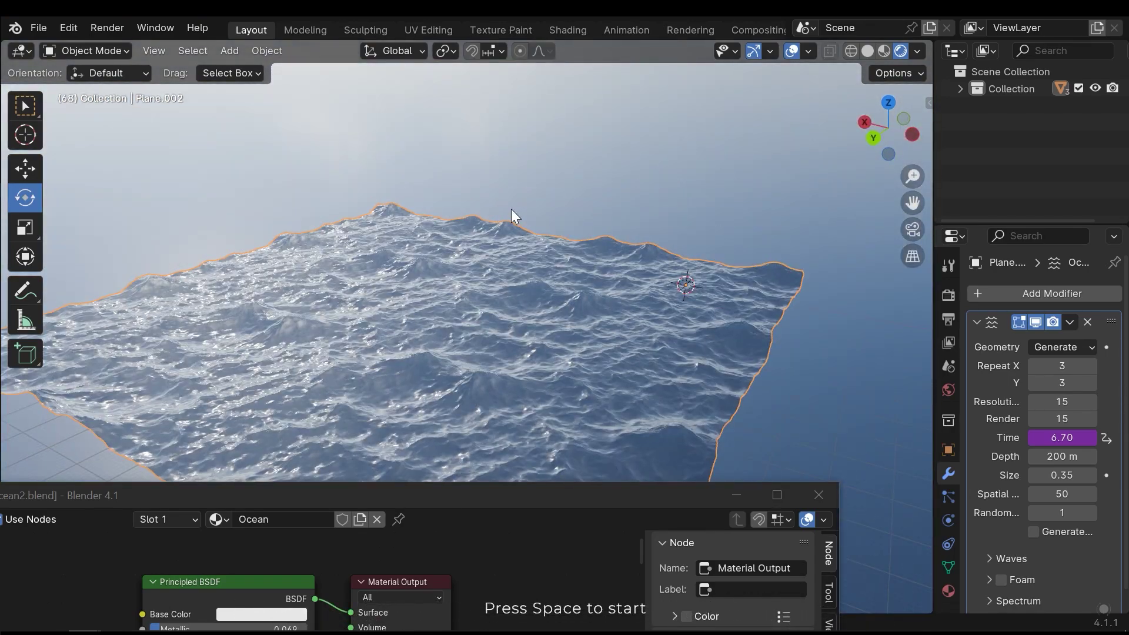
key(space)
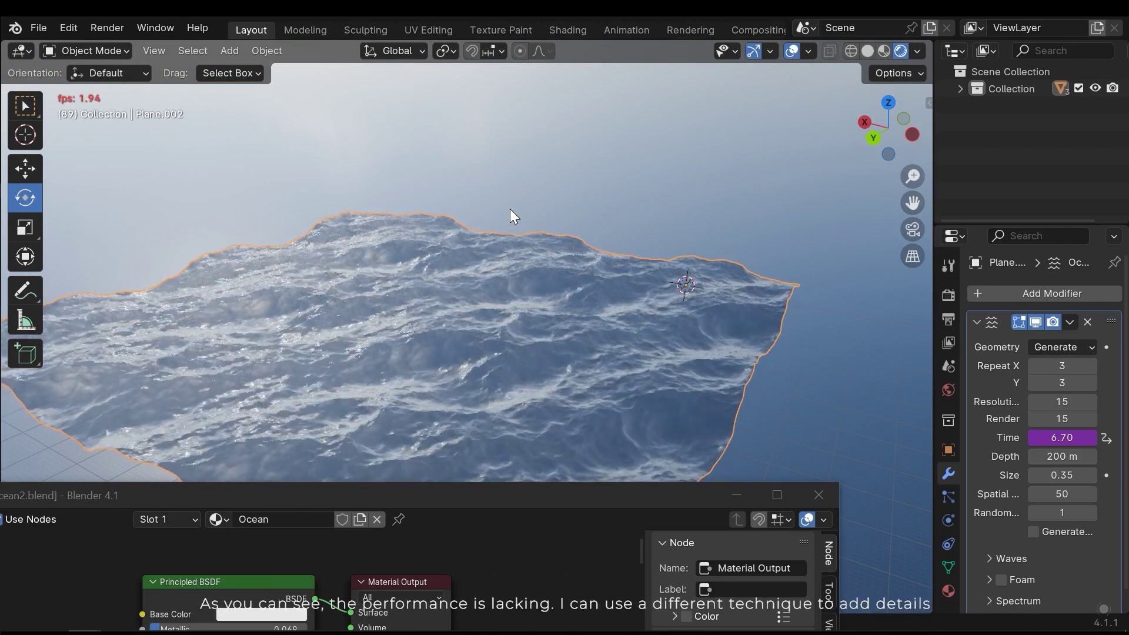
key(space)
middle_drag(506, 216, 541, 311)
scroll(483, 332, up, 5)
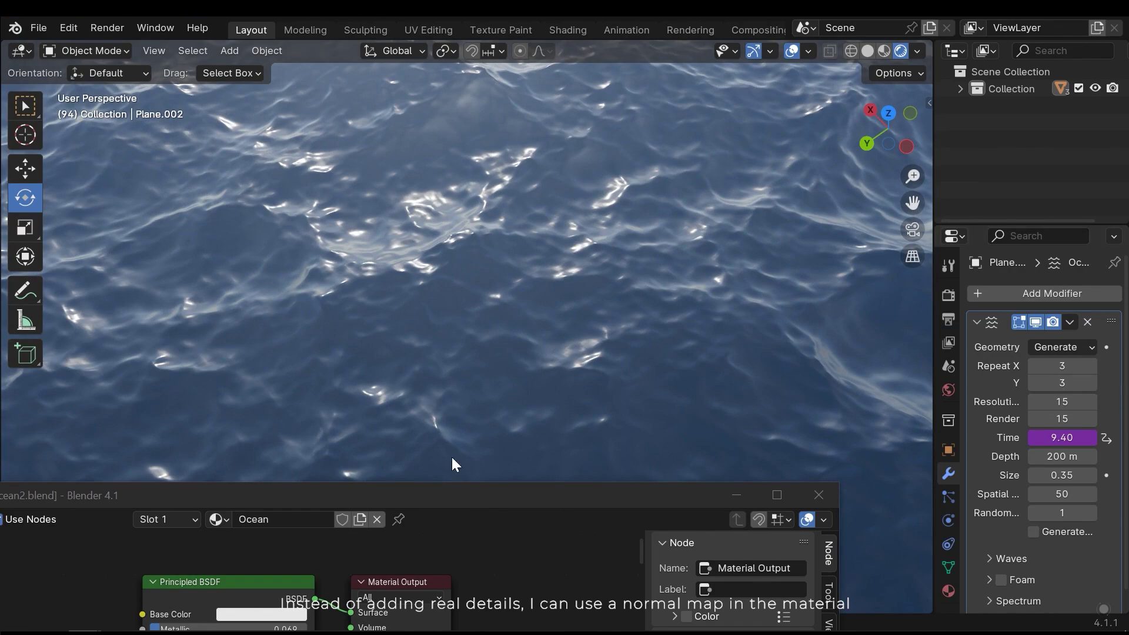
- Bring the WaterFlowN.png normal map into the Ocean material as an image texture with Non-Color color space
drag(360, 500, 615, 347)
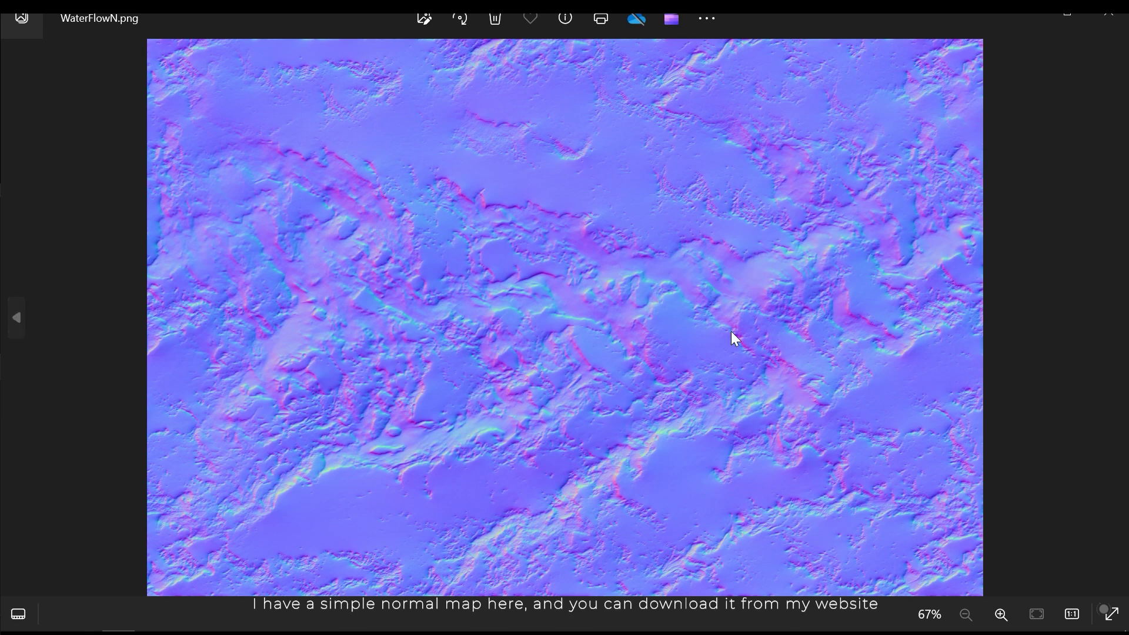
click(1112, 14)
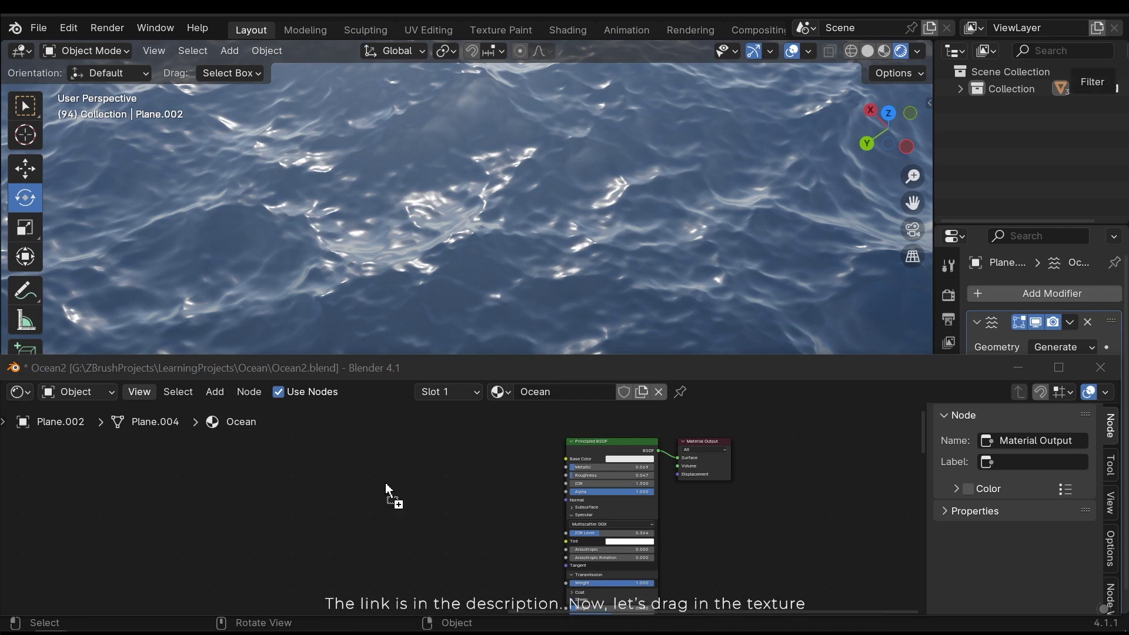
drag(397, 464, 307, 455)
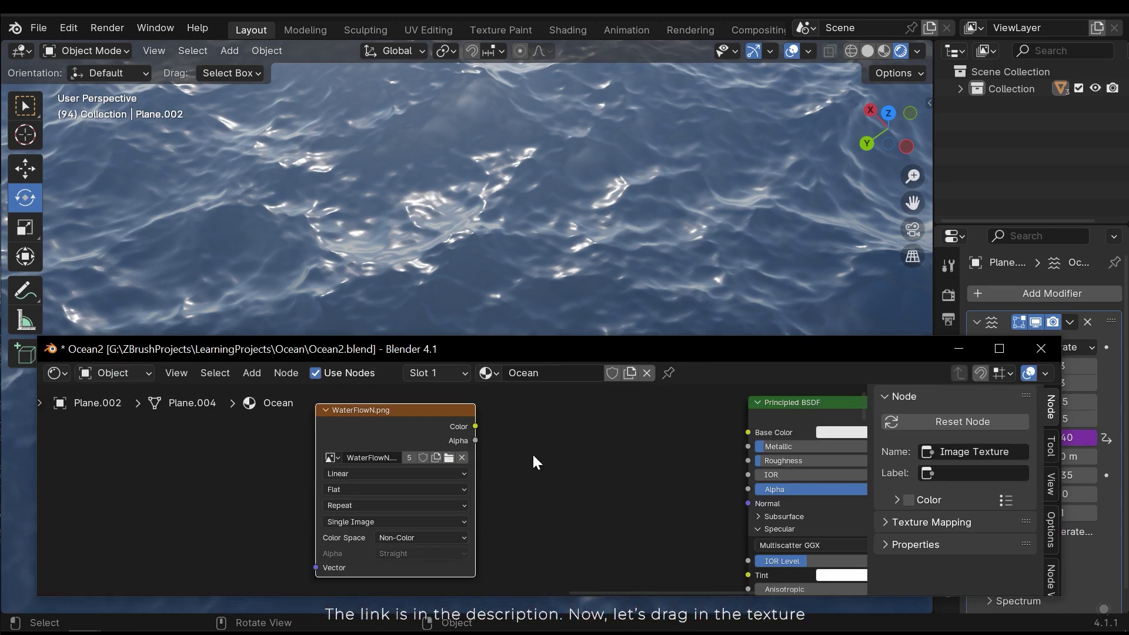
middle_drag(532, 453, 288, 453)
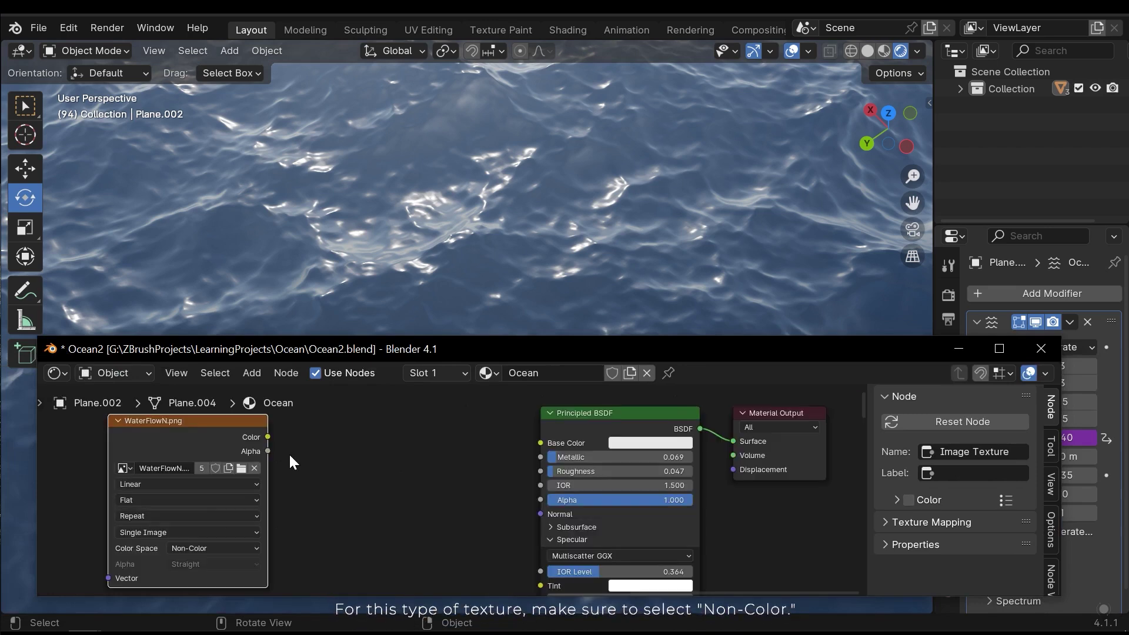
click(184, 552)
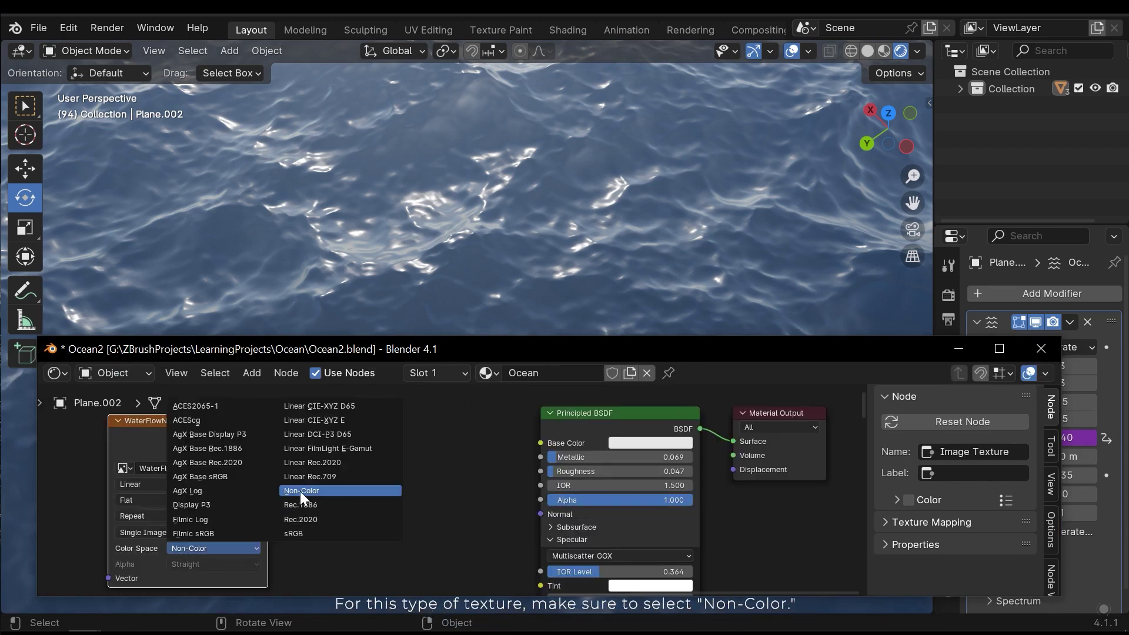
click(324, 492)
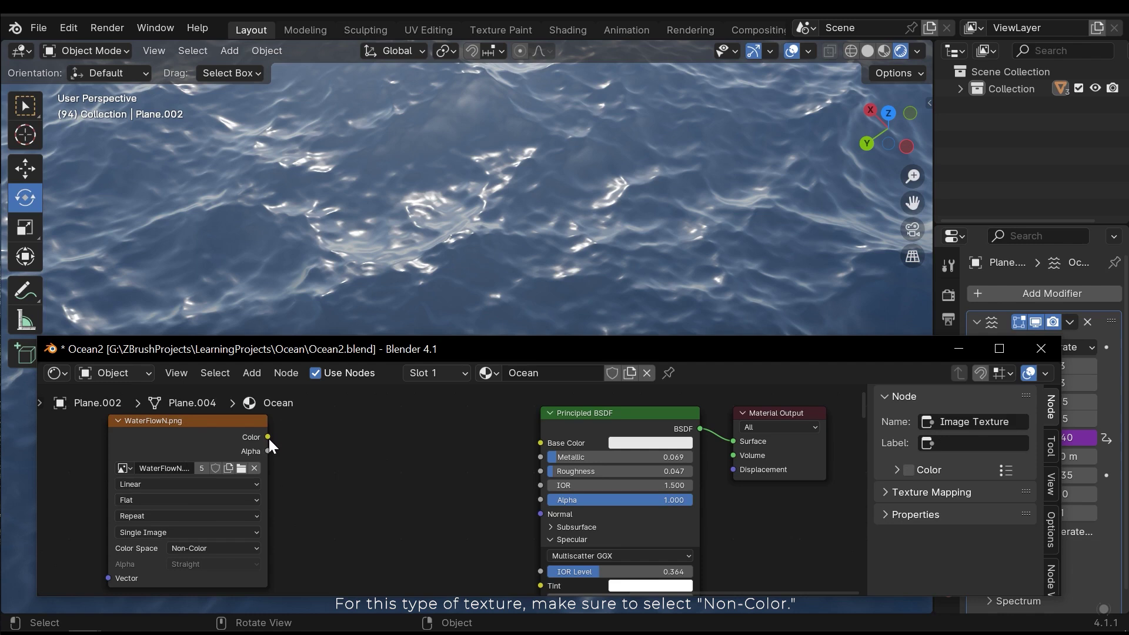
- Add a Normal Map node between the WaterFlowN.png texture and the Principled BSDF
key(shift+a)
text(norm)
key(Down)
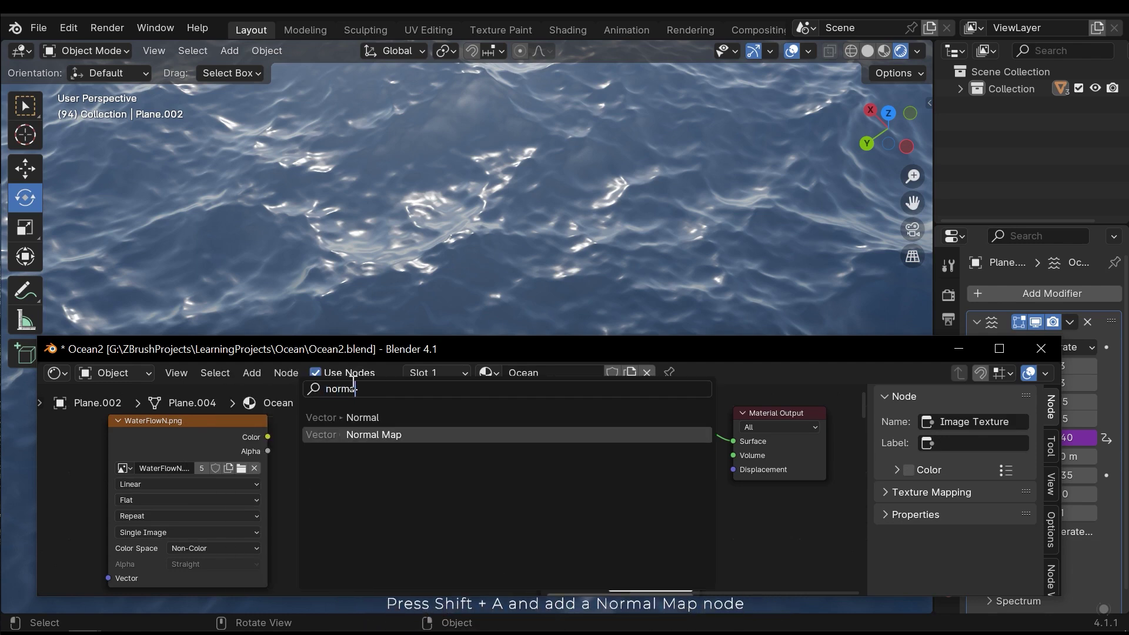
key(Return)
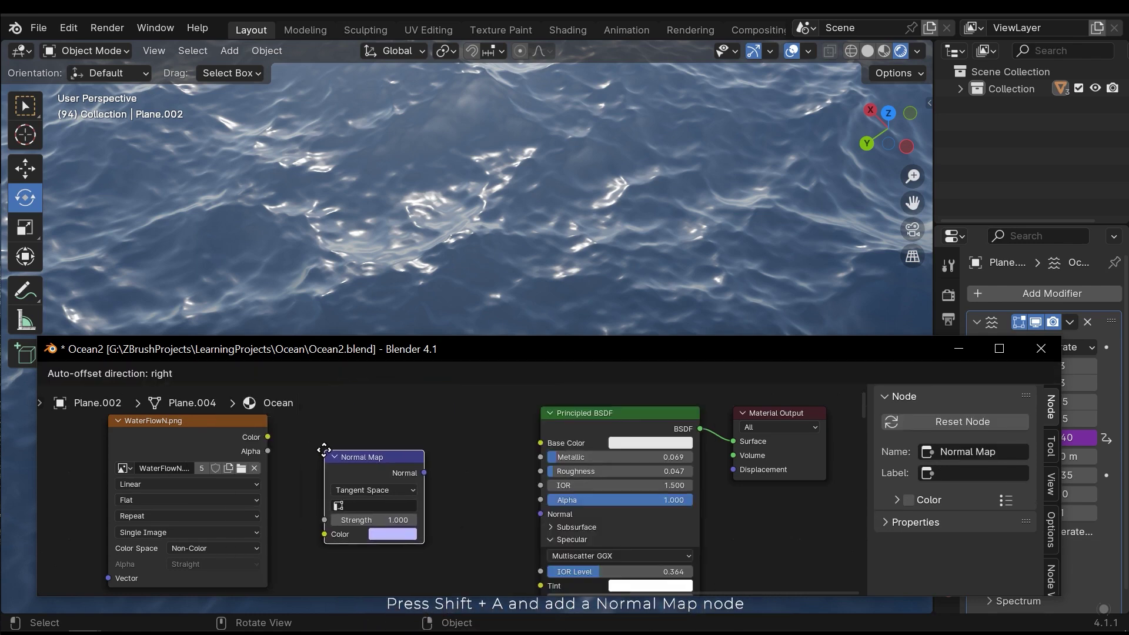
click(322, 454)
- Connect the texture's Color to the Normal Map node and its Normal output to the Principled BSDF's Normal, and inspect the water surface
drag(267, 437, 317, 536)
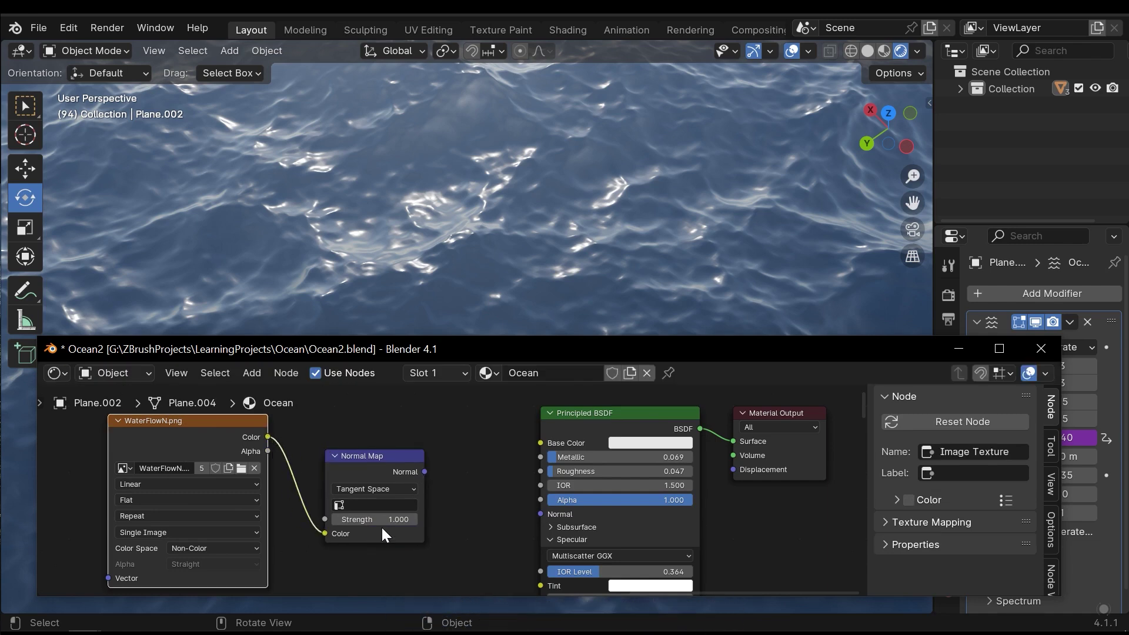
middle_drag(441, 516, 355, 479)
drag(340, 434, 455, 478)
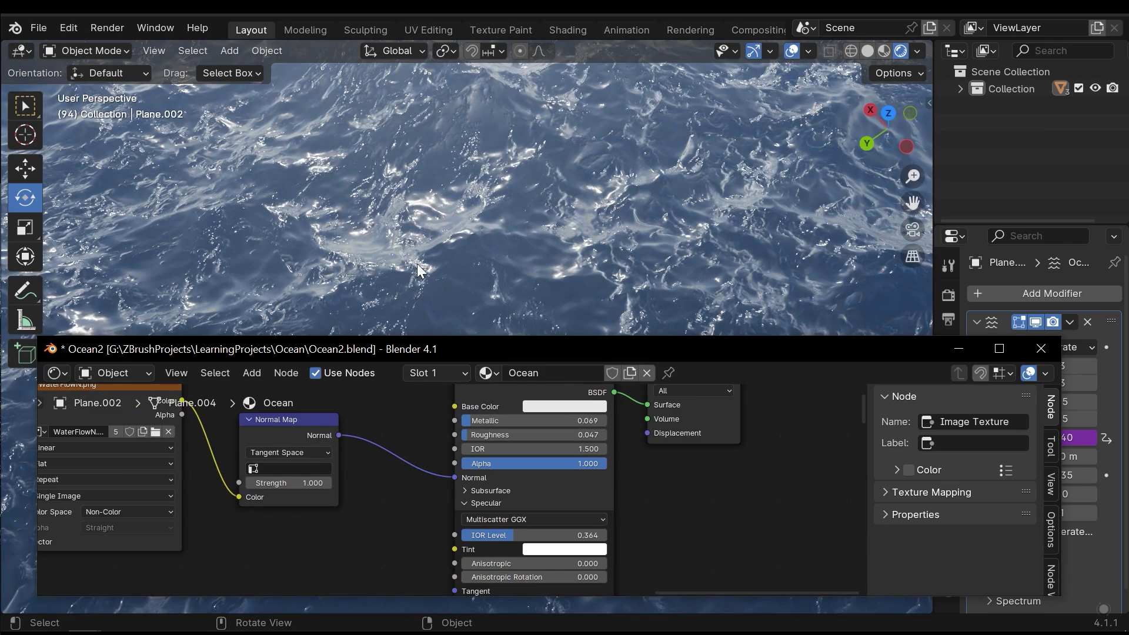
middle_drag(417, 269, 521, 245)
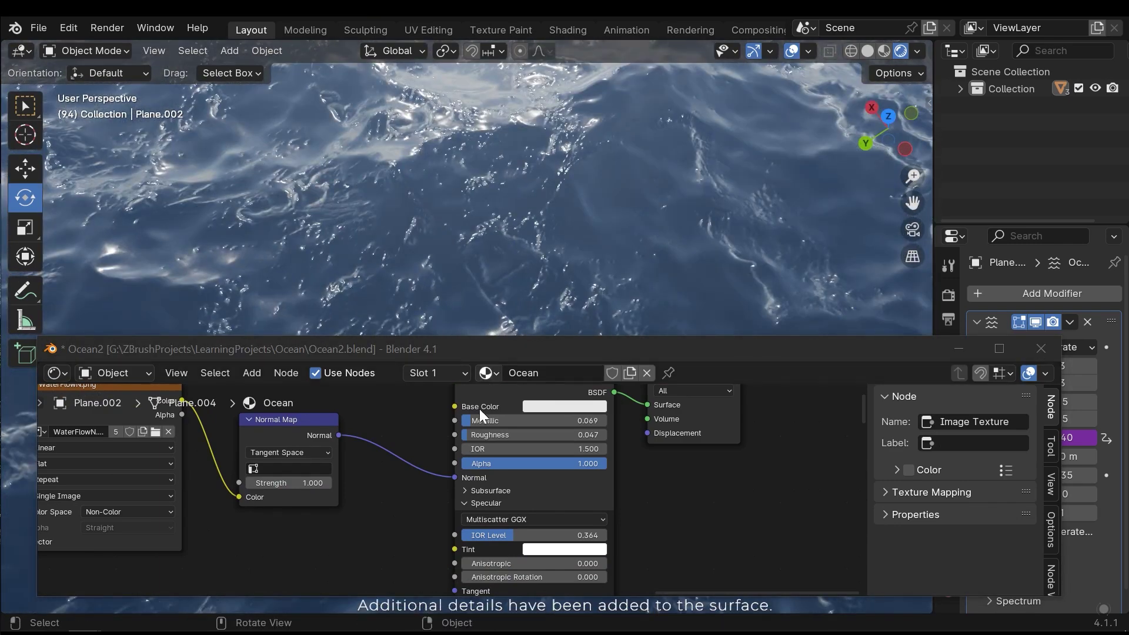
ctrl+right_drag(397, 493, 421, 407)
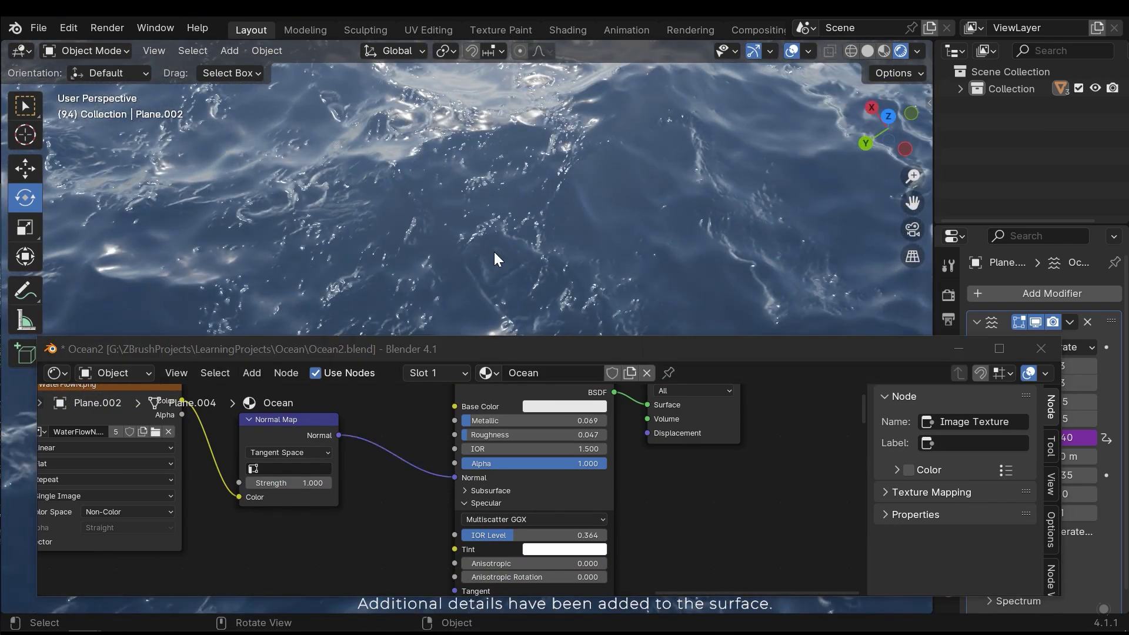
scroll(492, 217, down, 6)
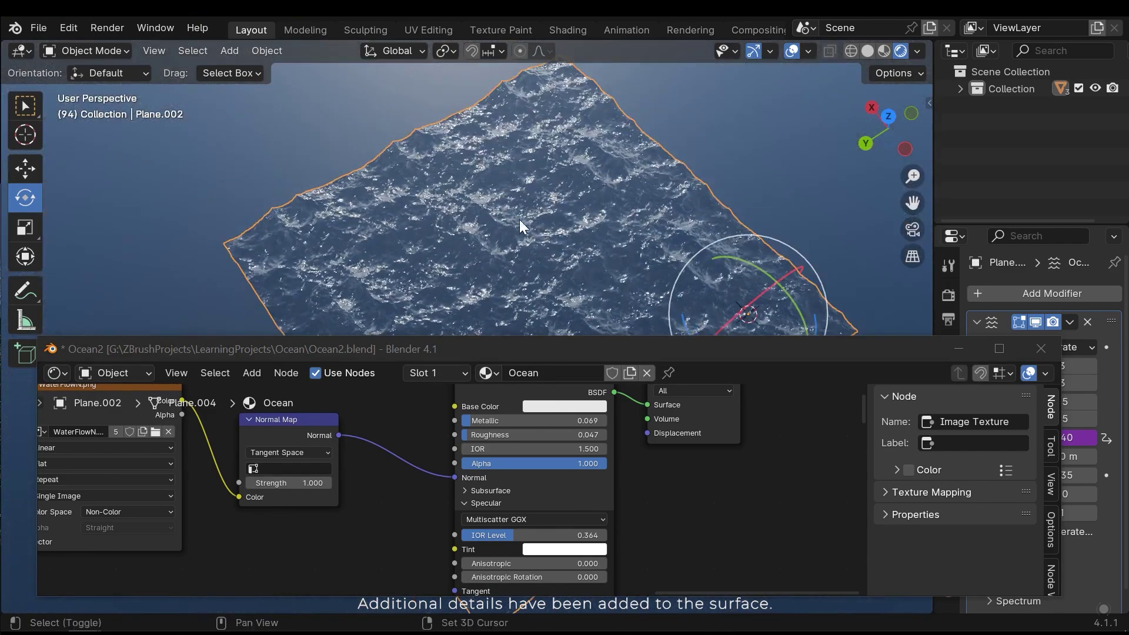
middle_drag(520, 220, 516, 205)
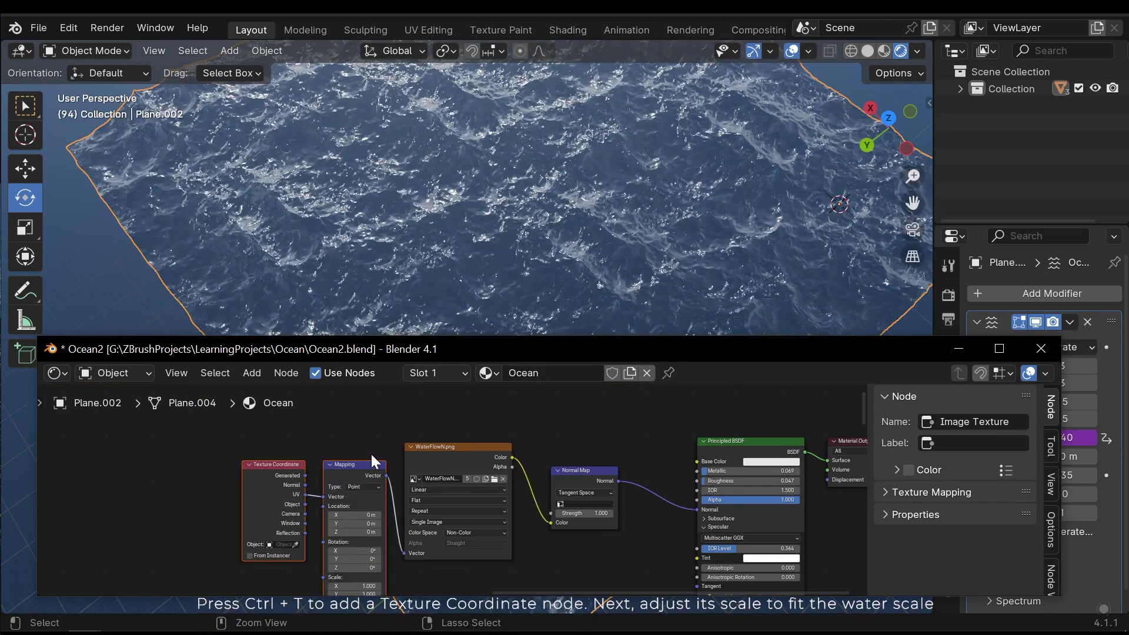
- Add Texture Coordinate and Mapping nodes to the WaterFlowN.png texture and space them apart from it
middle_drag(239, 533, 289, 518)
drag(401, 452, 364, 429)
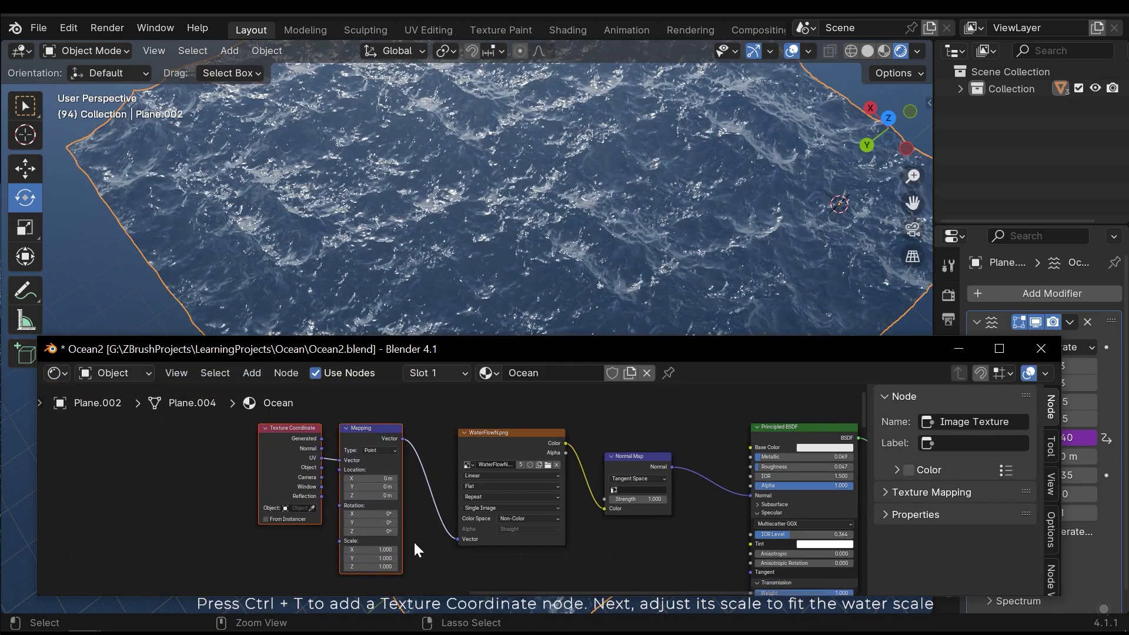
click(415, 543)
middle_drag(421, 548, 411, 514)
scroll(411, 517, up, 2)
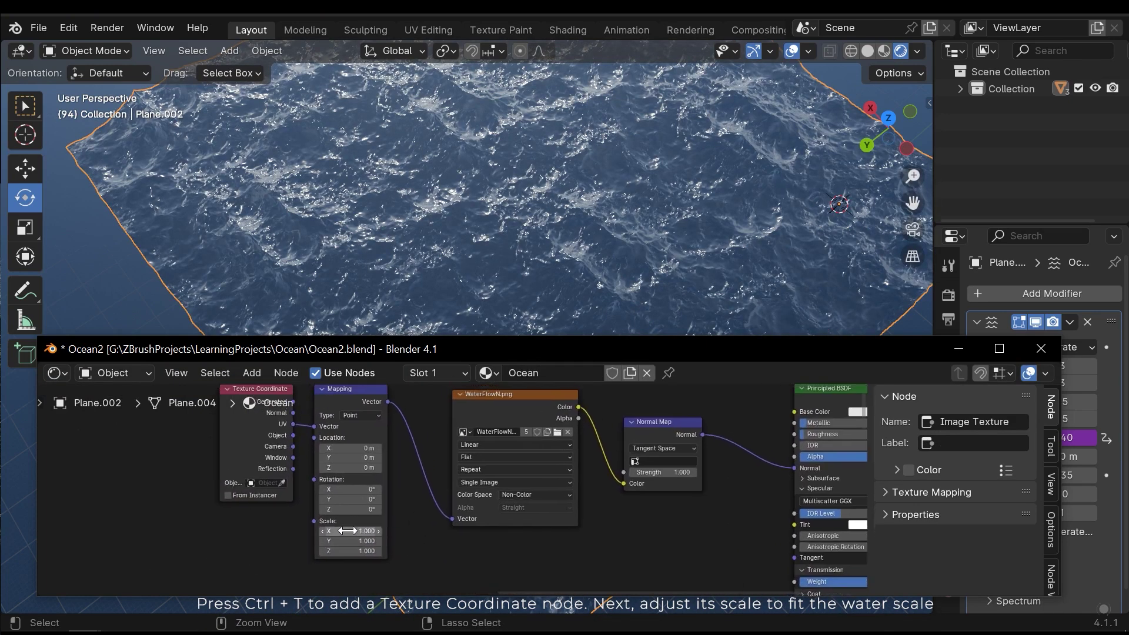
- Set the Mapping node's X, Y and Z scale to 3 to match the Ocean modifier's repeat values
drag(762, 348, 634, 347)
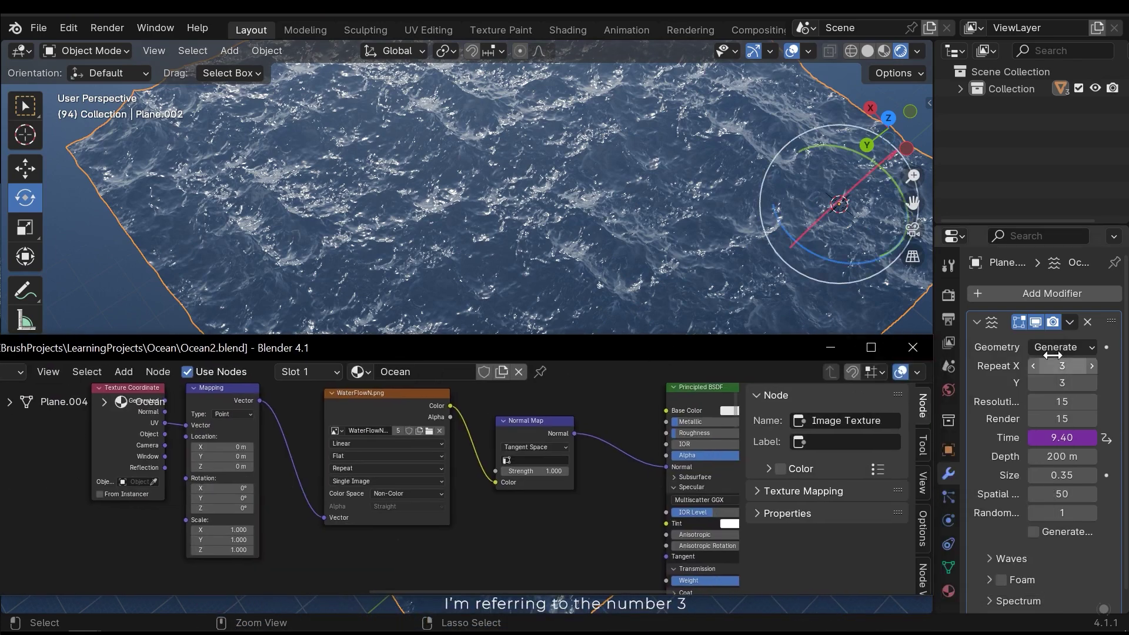
click(223, 530)
text(3)
key(Tab)
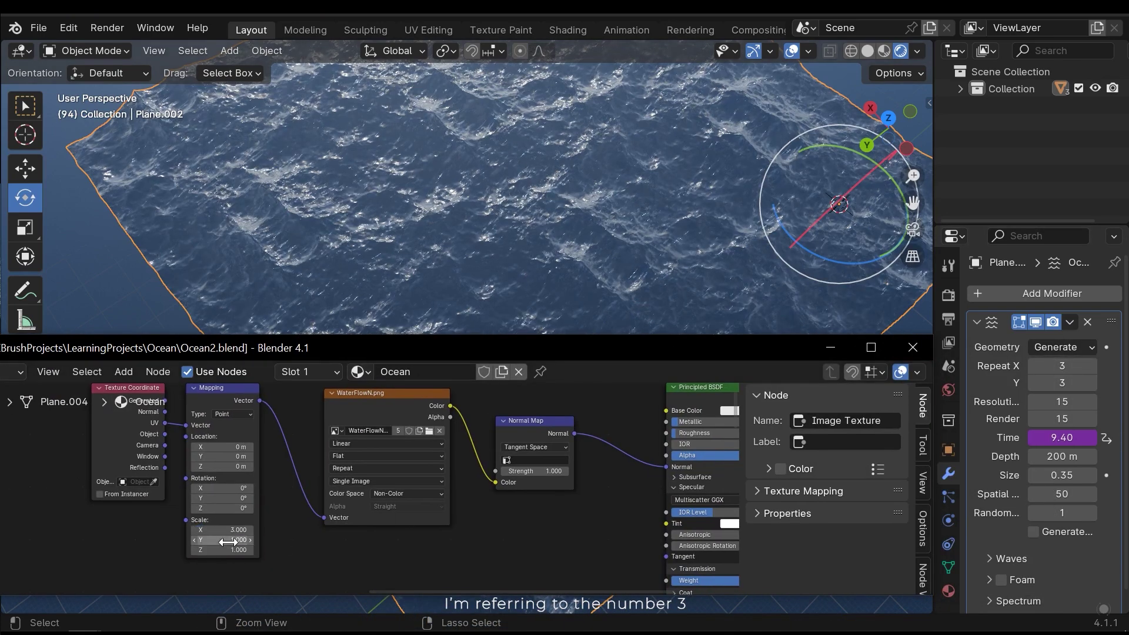
text(3)
key(Tab)
text(3)
key(Return)
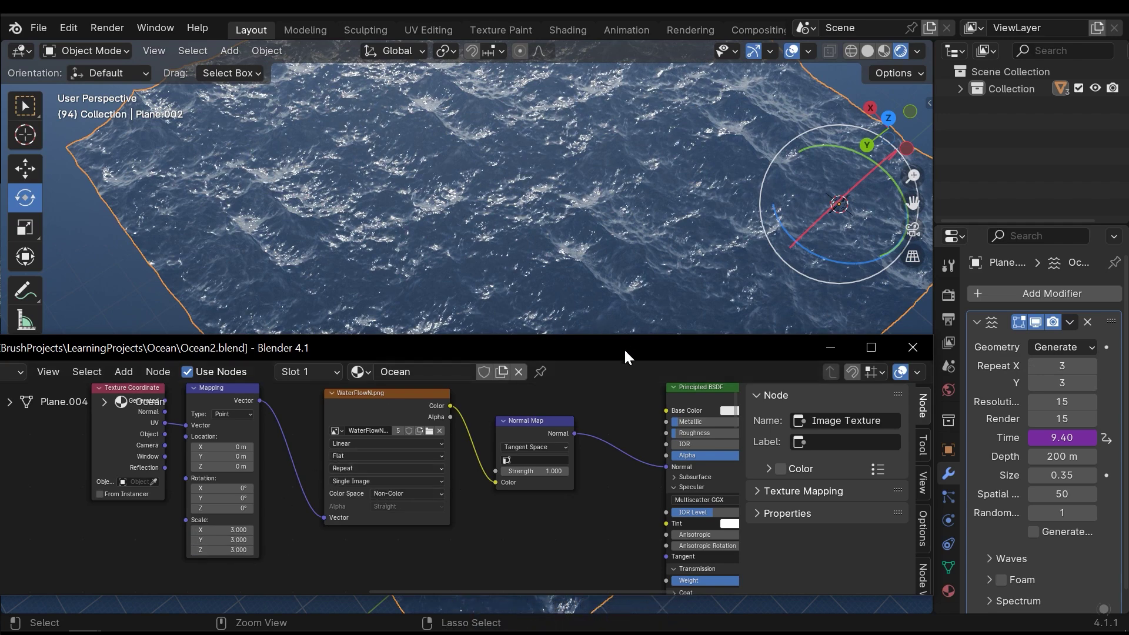
- Set the Normal Map node's strength to 0.3 in the Ocean material
middle_drag(553, 477, 392, 526)
scroll(390, 527, up, 6)
scroll(493, 196, up, 5)
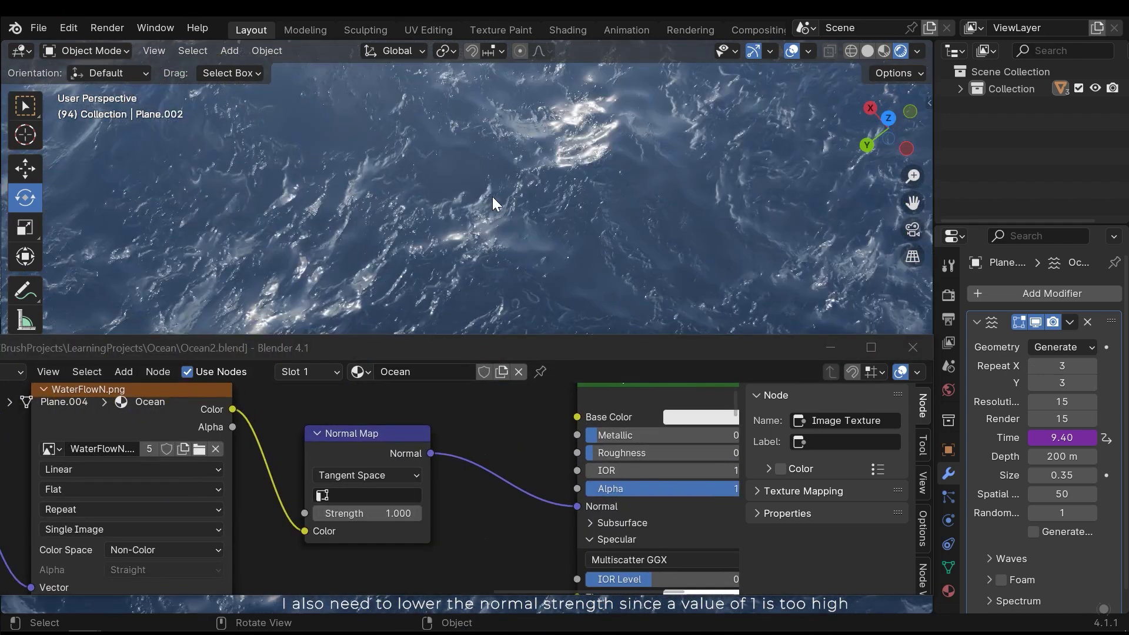
click(412, 513)
text(0.3)
key(Return)
- Inspect the whole ocean surface from a lower angle and save the file
scroll(553, 210, down, 8)
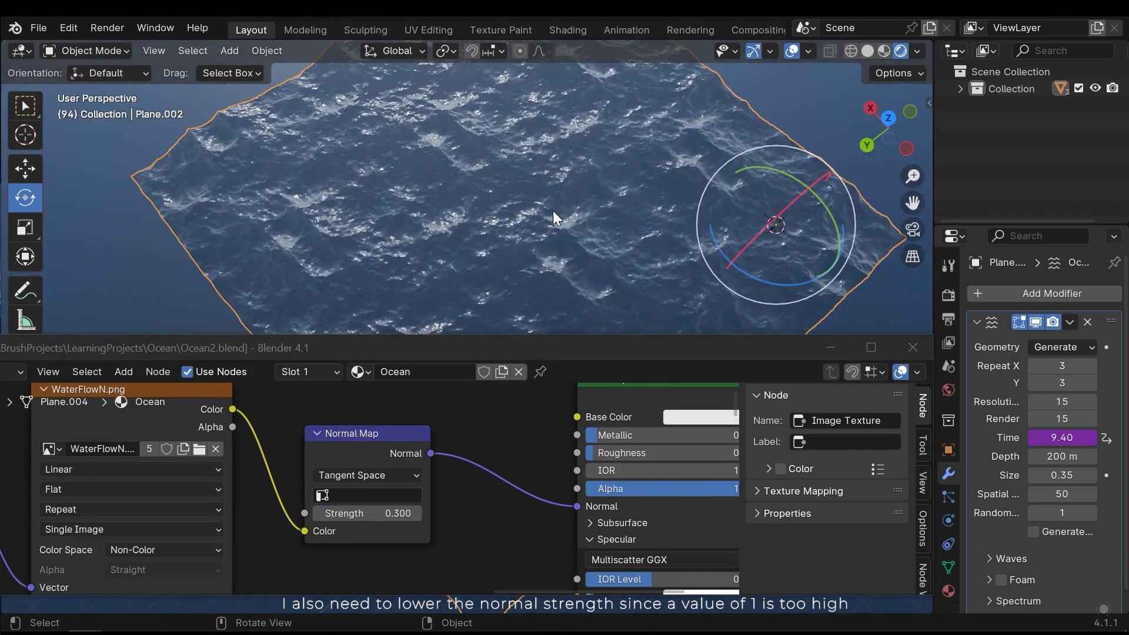
middle_drag(553, 210, 652, 320)
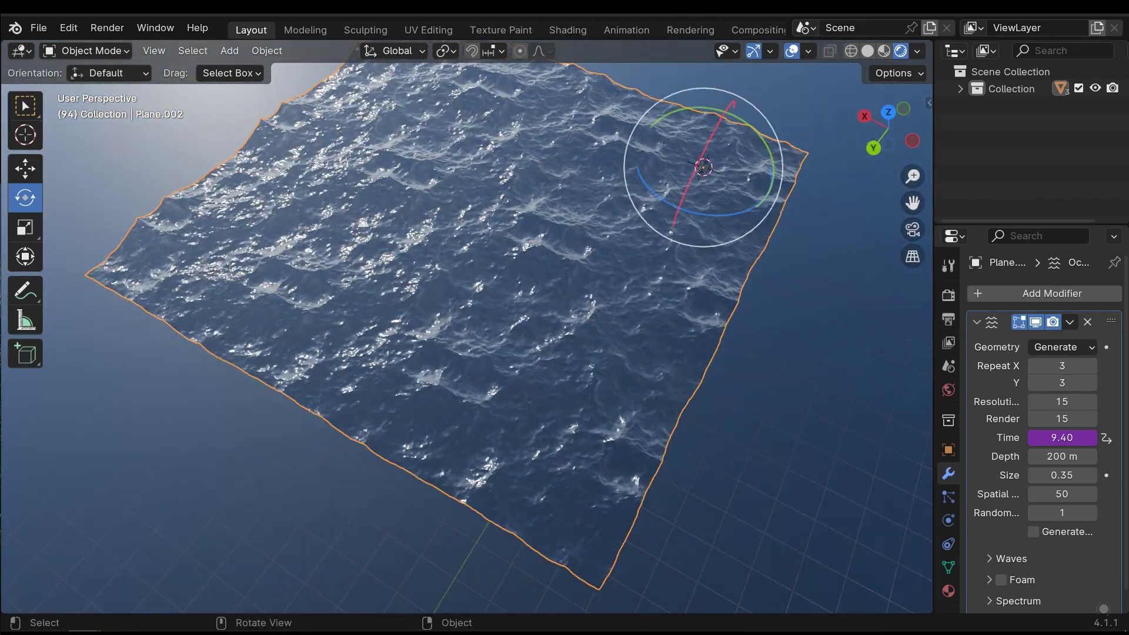
middle_drag(576, 383, 661, 389)
key(ctrl+s)
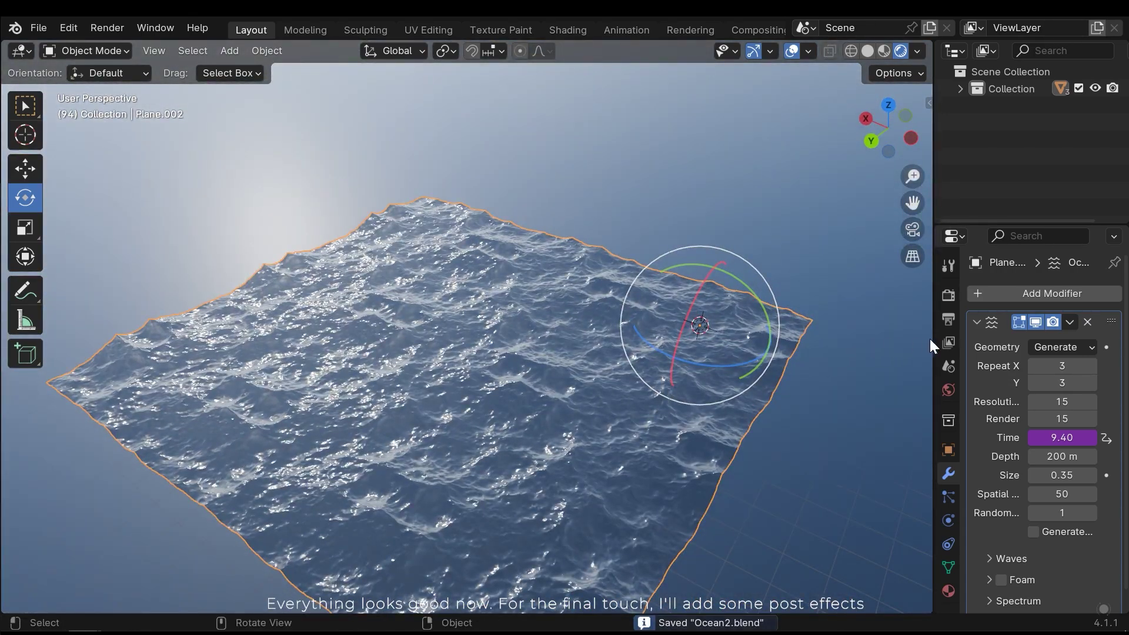
- Enable Bloom in the render settings and check its glow on the ocean from a lower angle
click(949, 294)
scroll(1076, 432, down, 3)
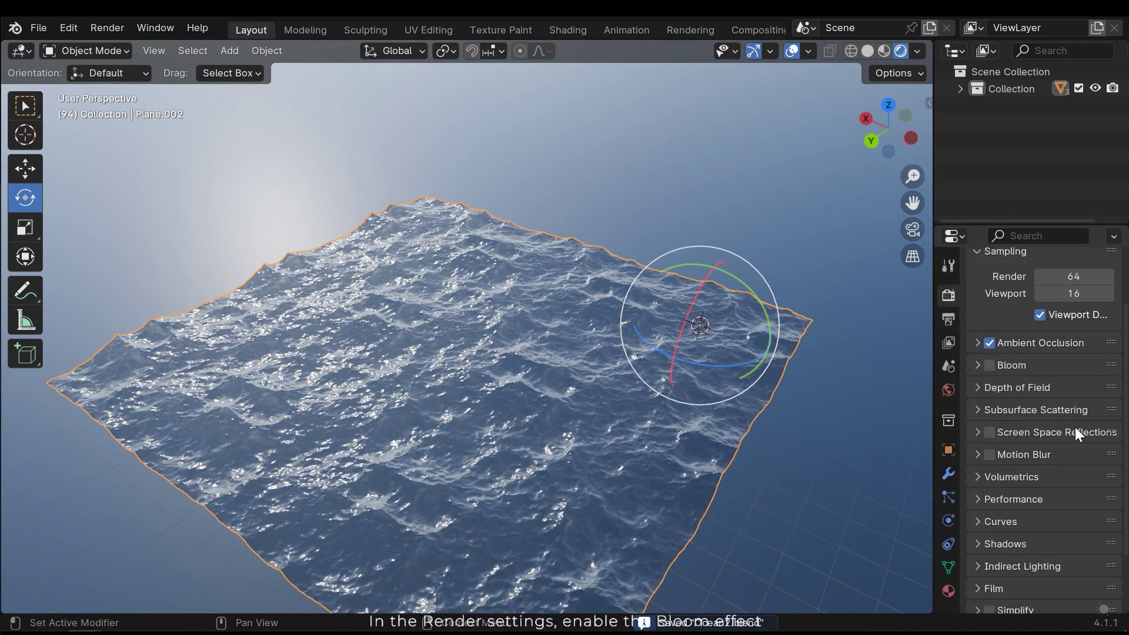
scroll(1075, 421, up, 3)
scroll(1075, 415, down, 3)
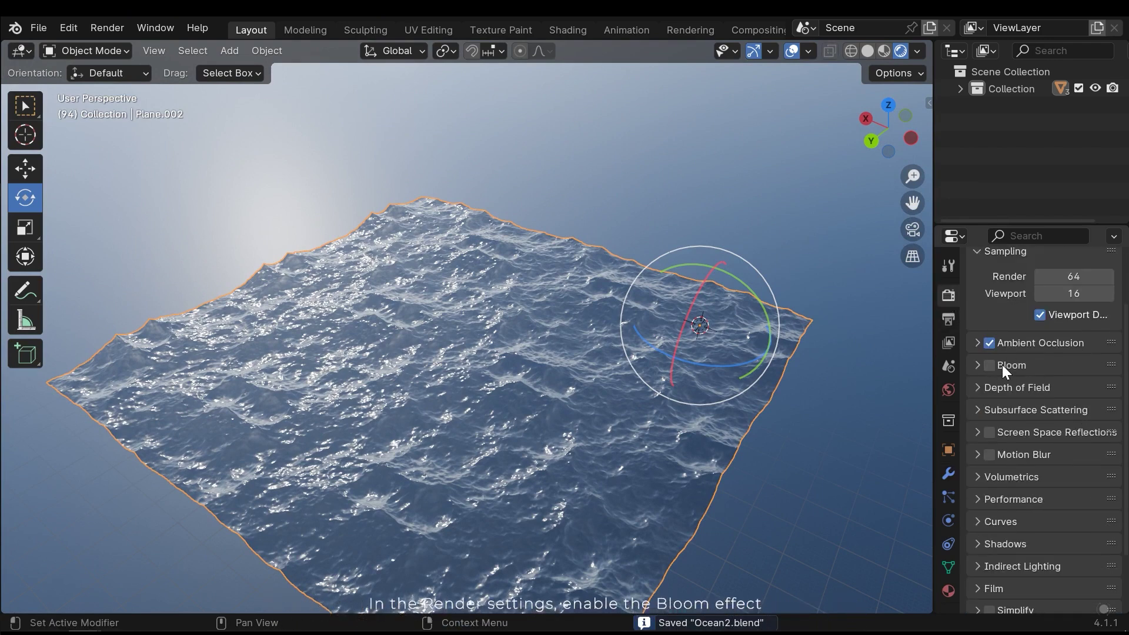
click(988, 365)
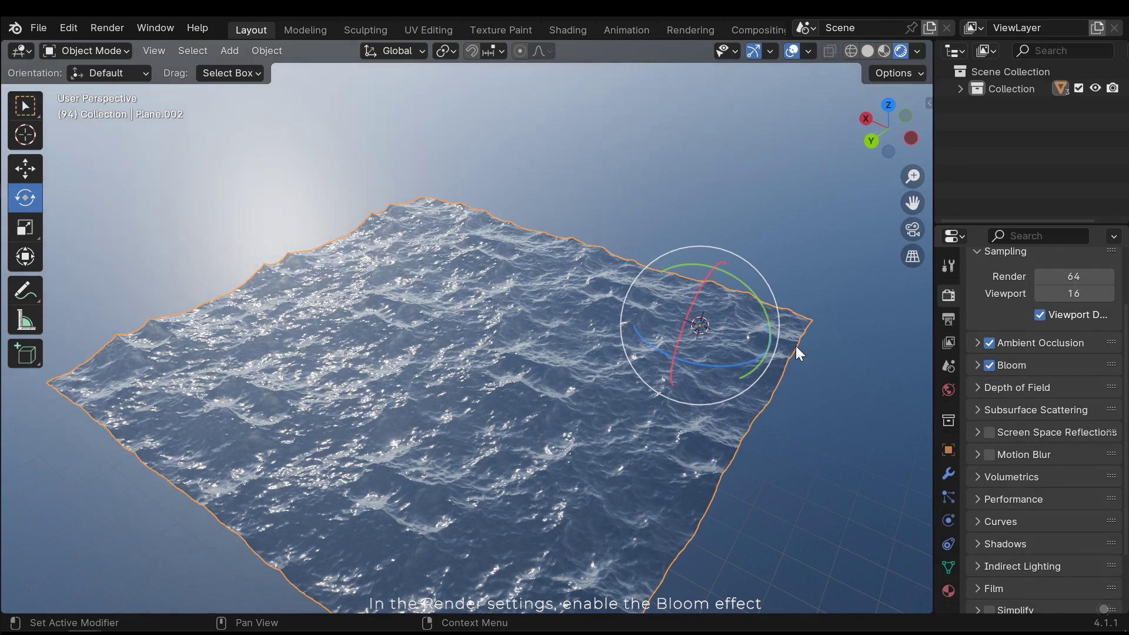
middle_drag(765, 344, 517, 298)
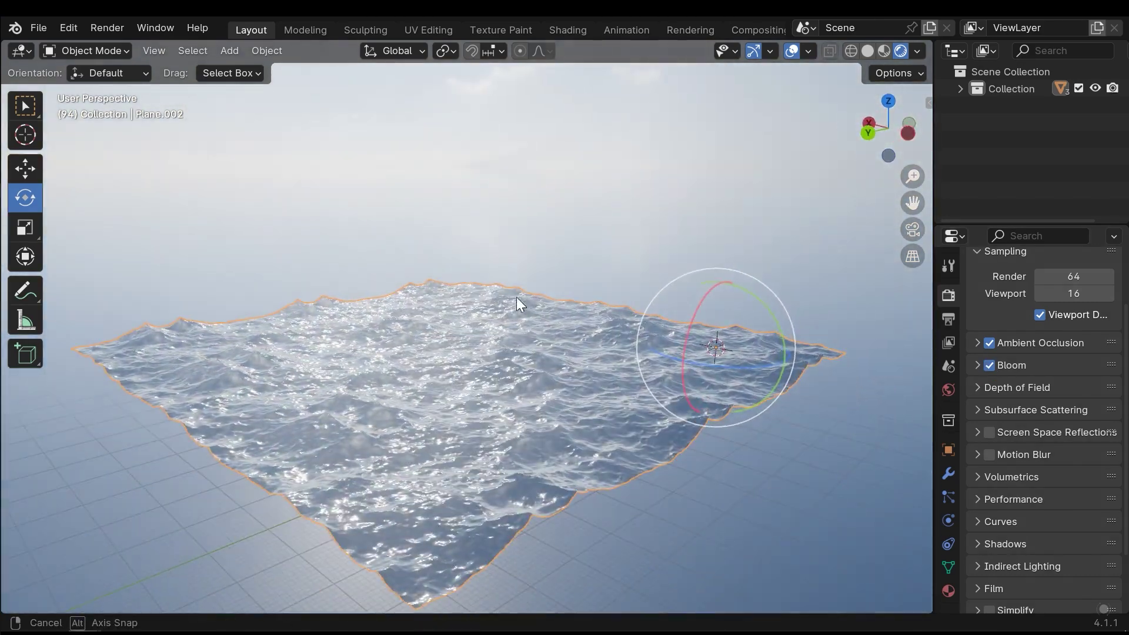
- Enable Screen Space Reflections in the render settings and expand its options
scroll(1048, 455, down, 2)
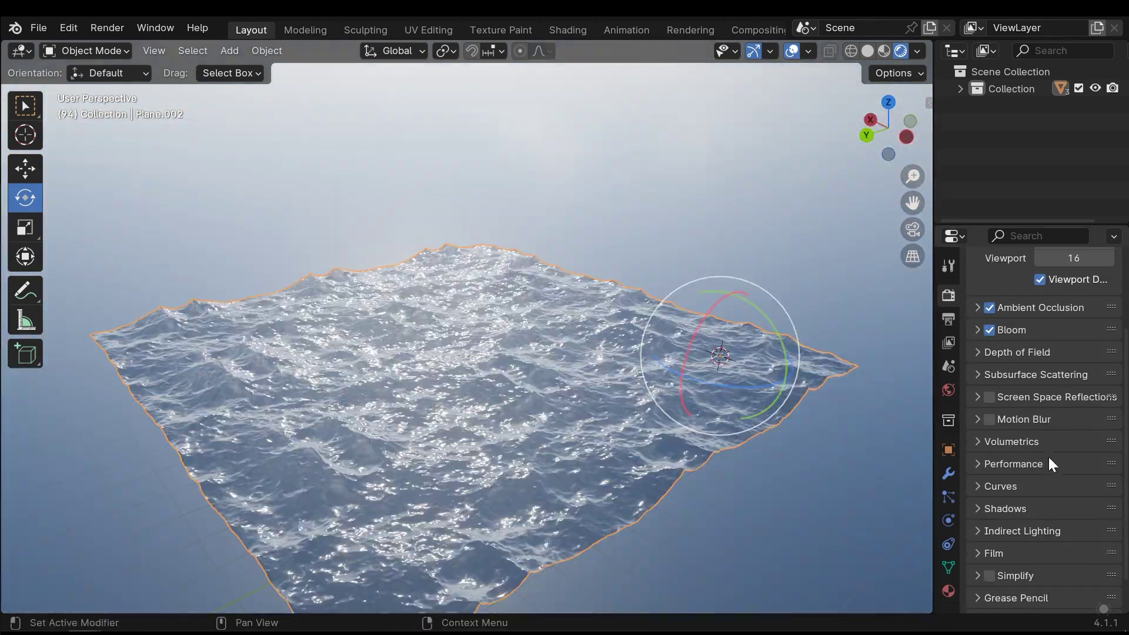
click(990, 397)
click(1023, 397)
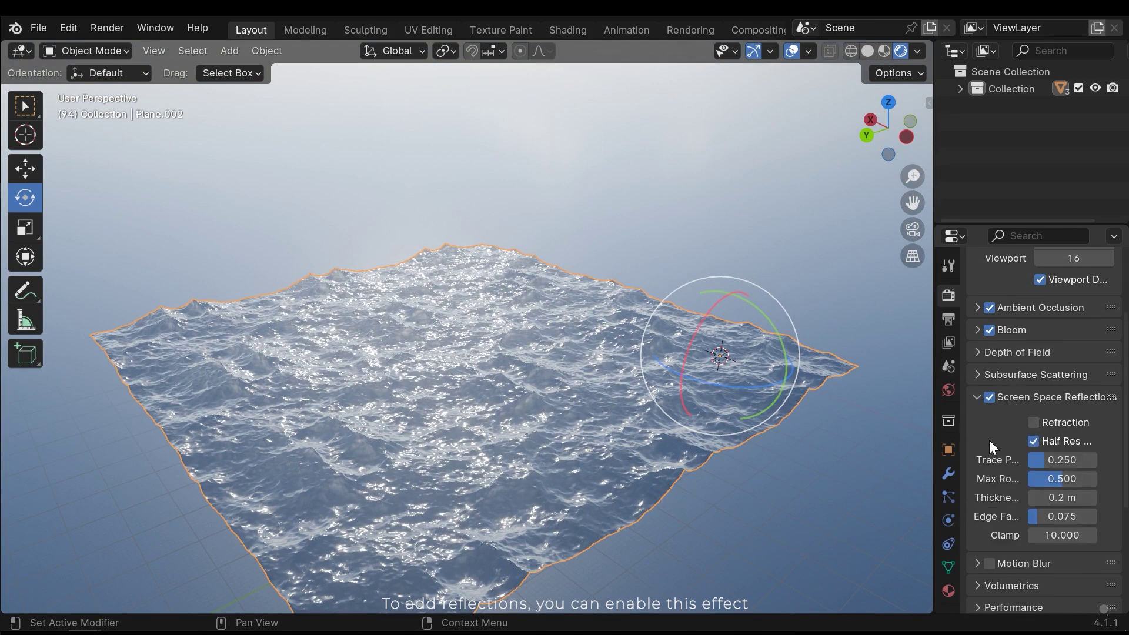